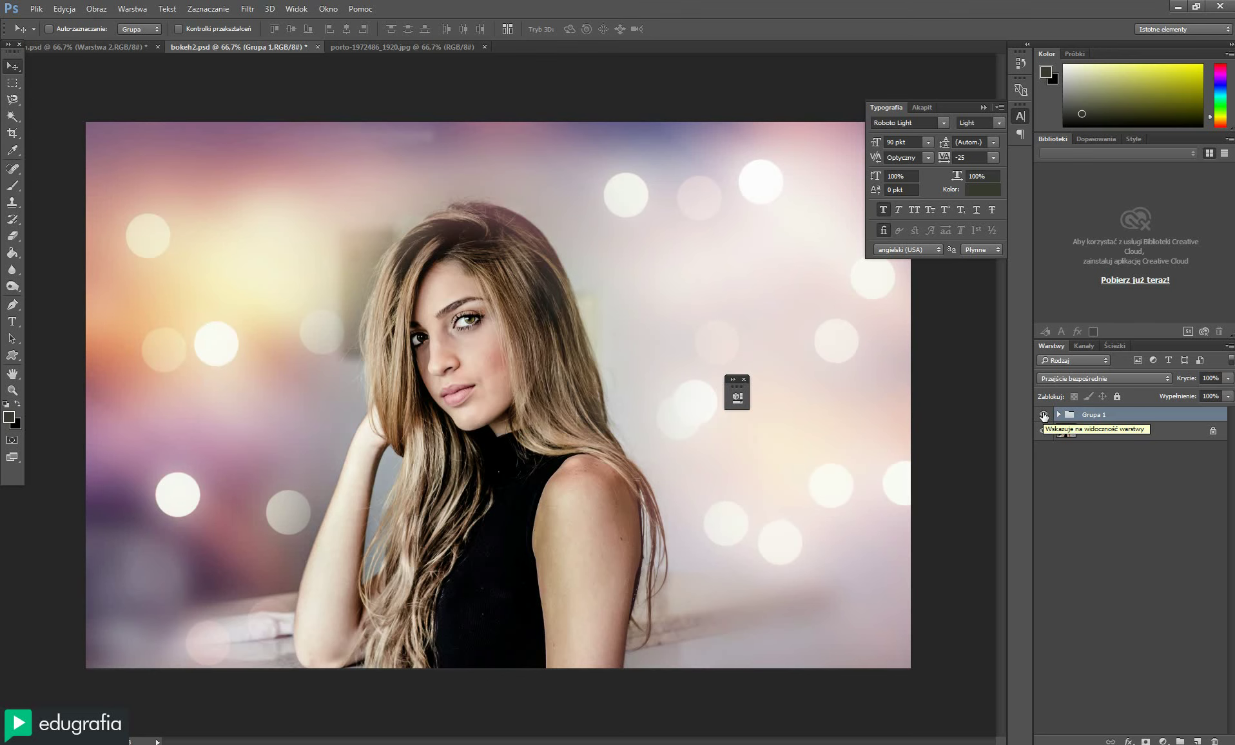
Toggle Grupa 1's bokeh overlay off and on to compare, then switch to porto-1972486_1920.jpg
{"action": "left_click", "coordinate": [1044, 415]}
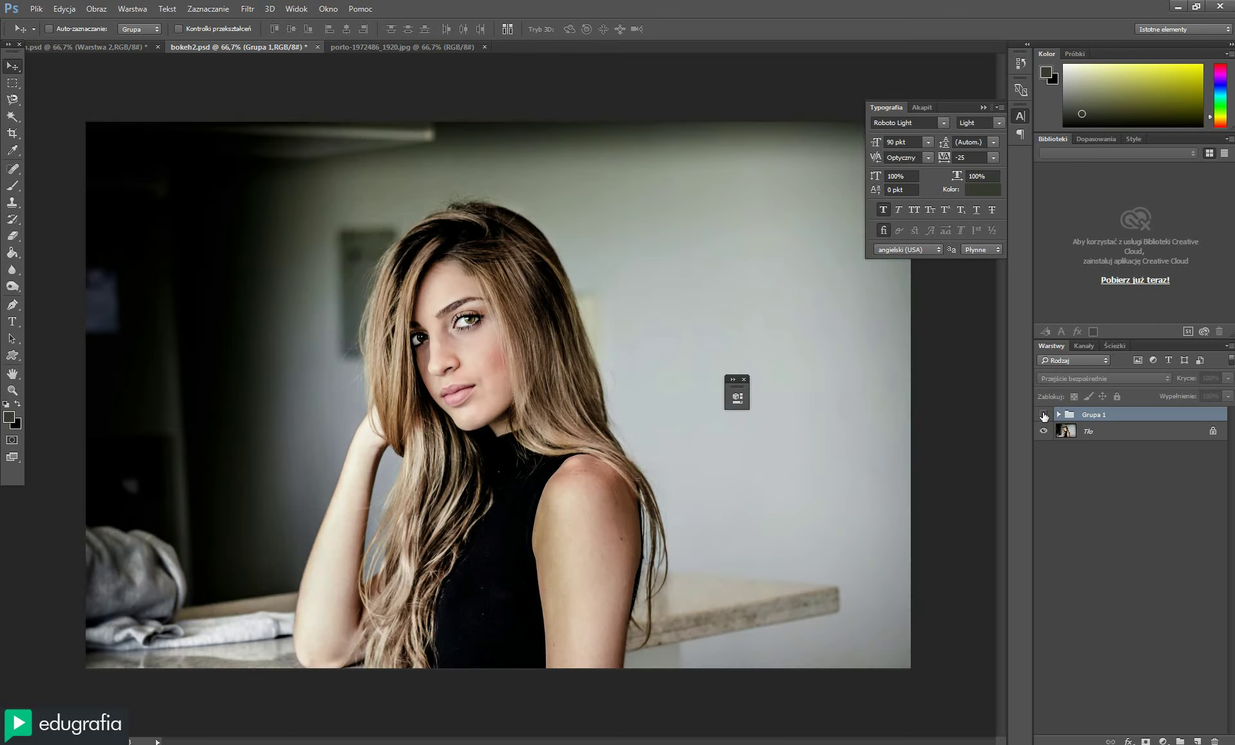
{"action": "left_click", "coordinate": [1043, 415]}
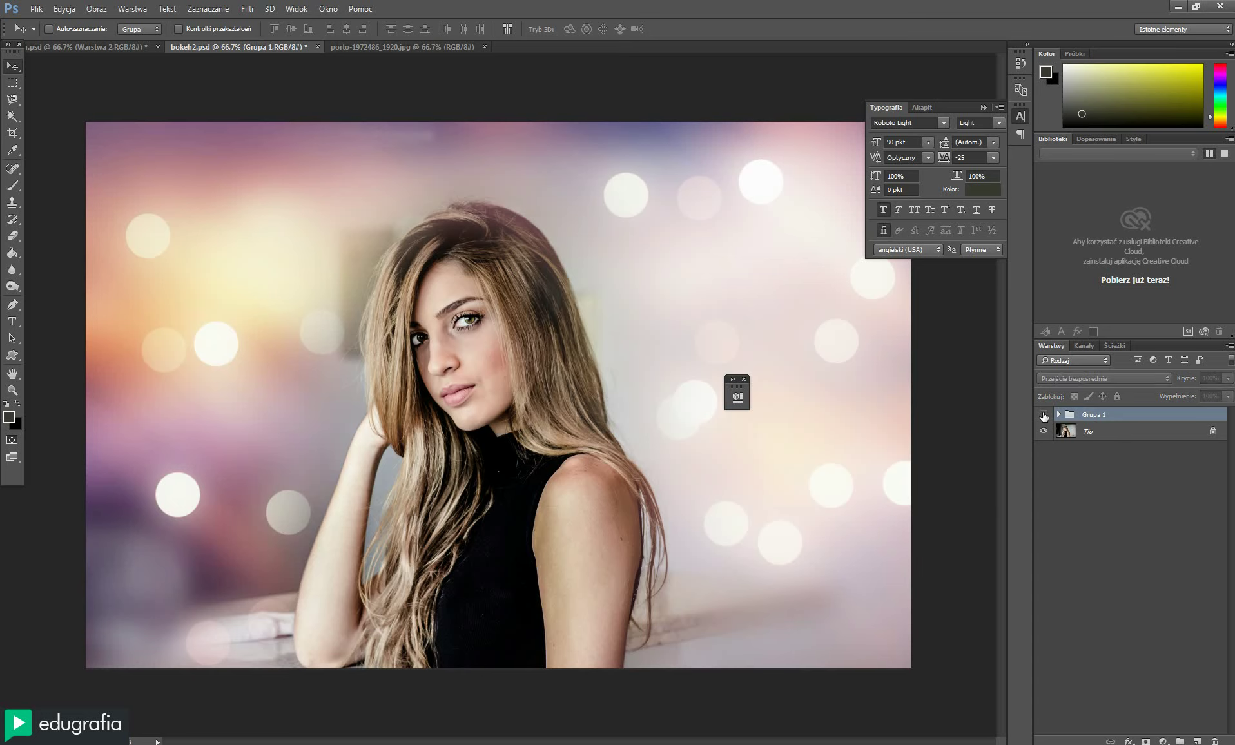
{"action": "left_click", "coordinate": [1043, 415]}
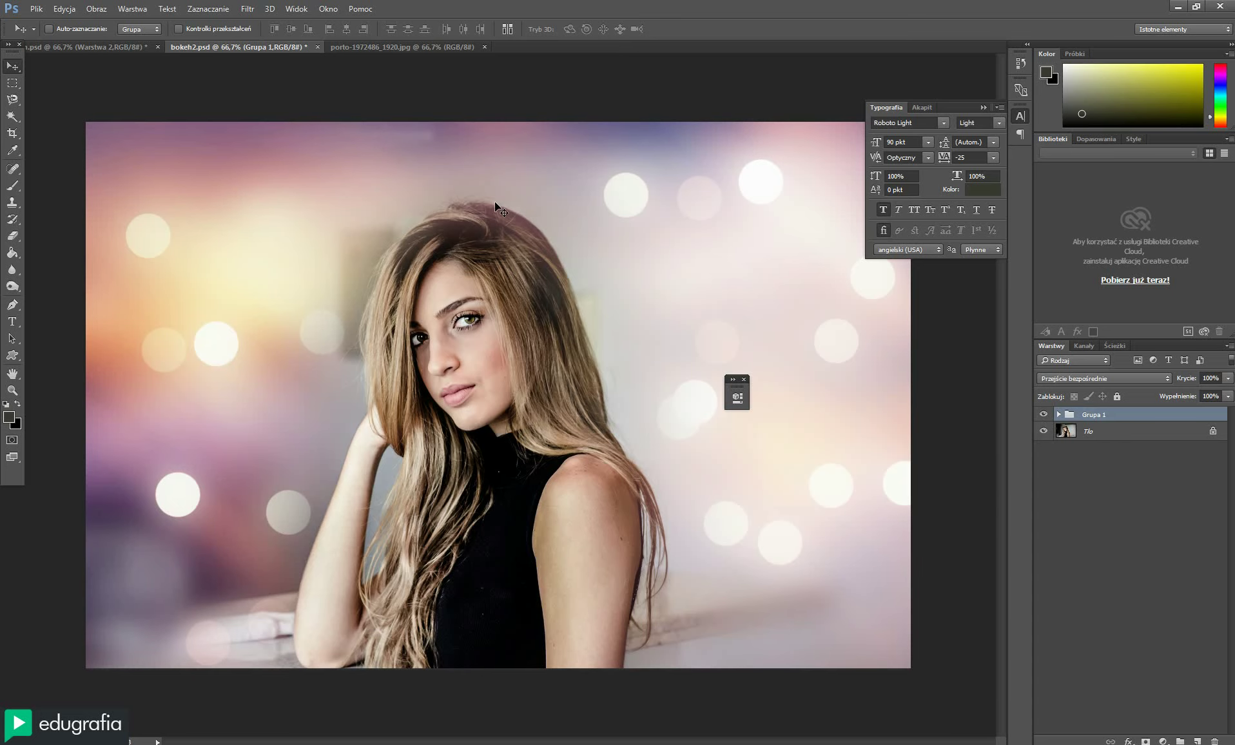
{"action": "left_click", "coordinate": [1045, 415]}
{"action": "left_click", "coordinate": [403, 49]}
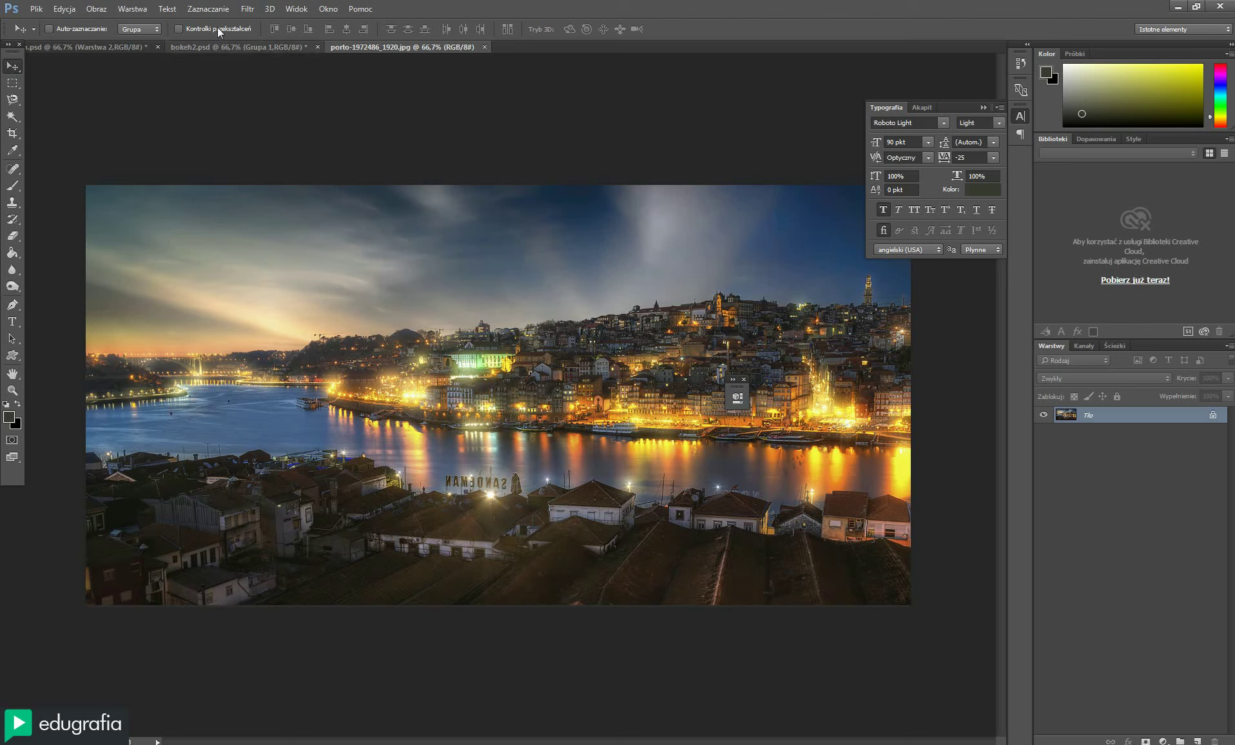
Apply a Gaussian Blur of about 40 pixels to the Porto night photo's Background layer
{"action": "left_click", "coordinate": [247, 8]}
{"action": "mouse_move", "coordinate": [266, 187]}
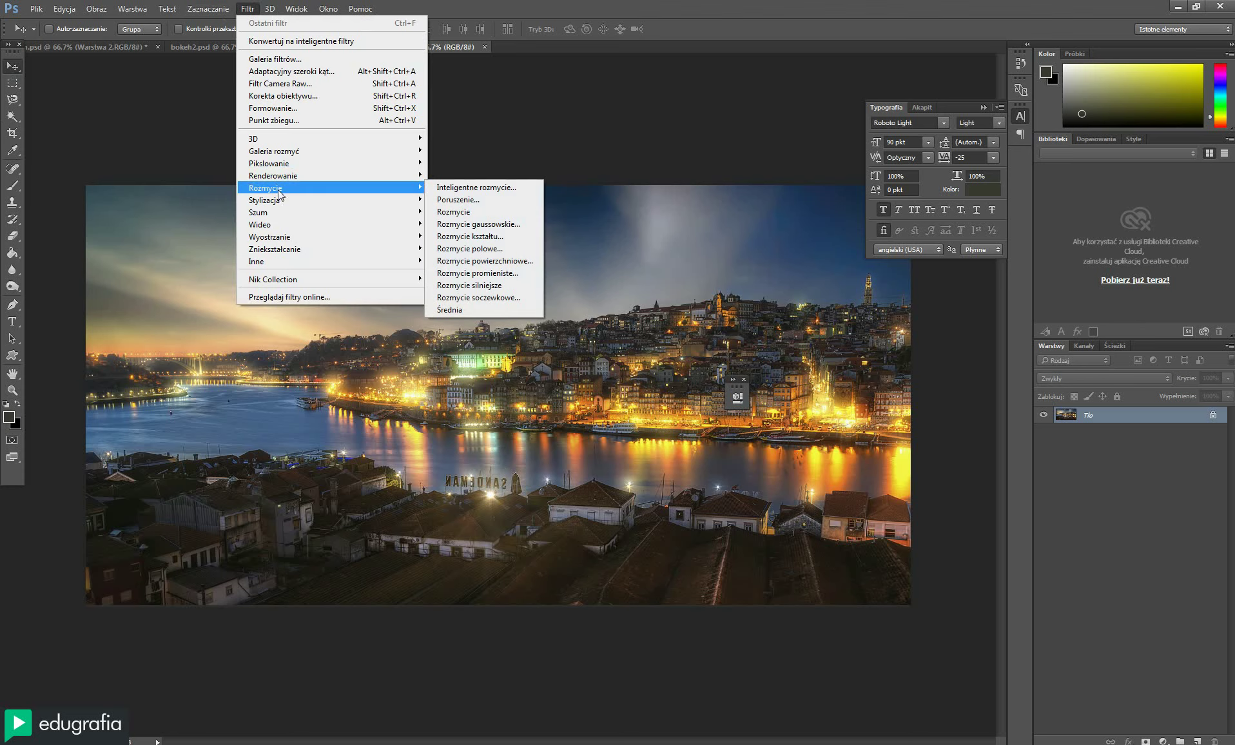
{"action": "left_click", "coordinate": [500, 225]}
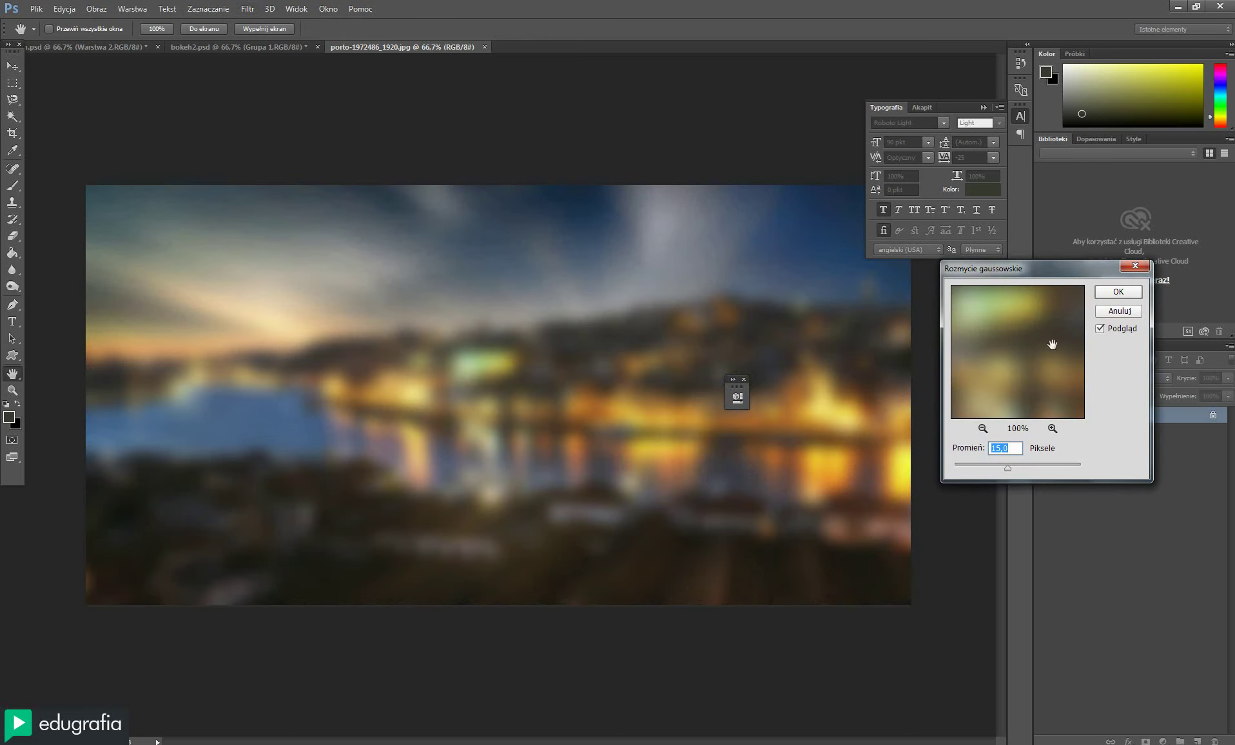
{"action": "left_click_drag", "start_coordinate": [1042, 272], "coordinate": [1009, 336]}
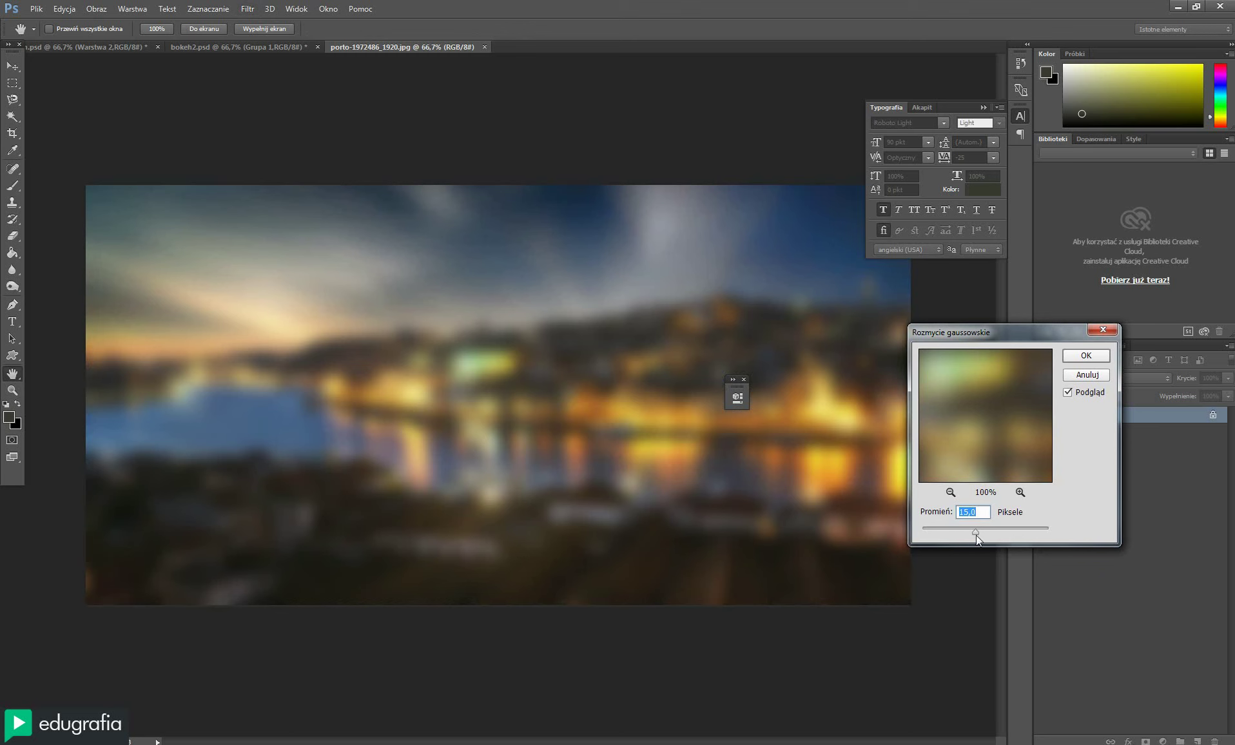
{"action": "left_click_drag", "start_coordinate": [976, 535], "coordinate": [987, 532]}
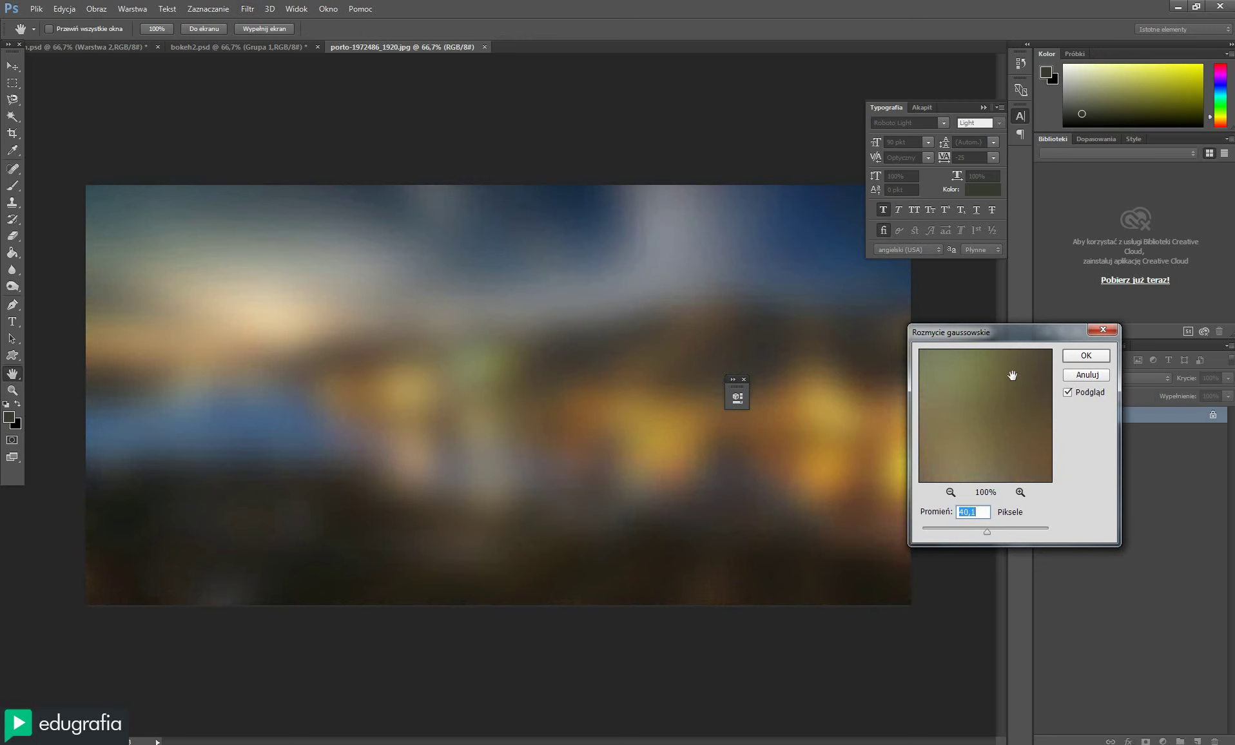
{"action": "left_click_drag", "start_coordinate": [1007, 326], "coordinate": [974, 334]}
{"action": "left_click", "coordinate": [1047, 365]}
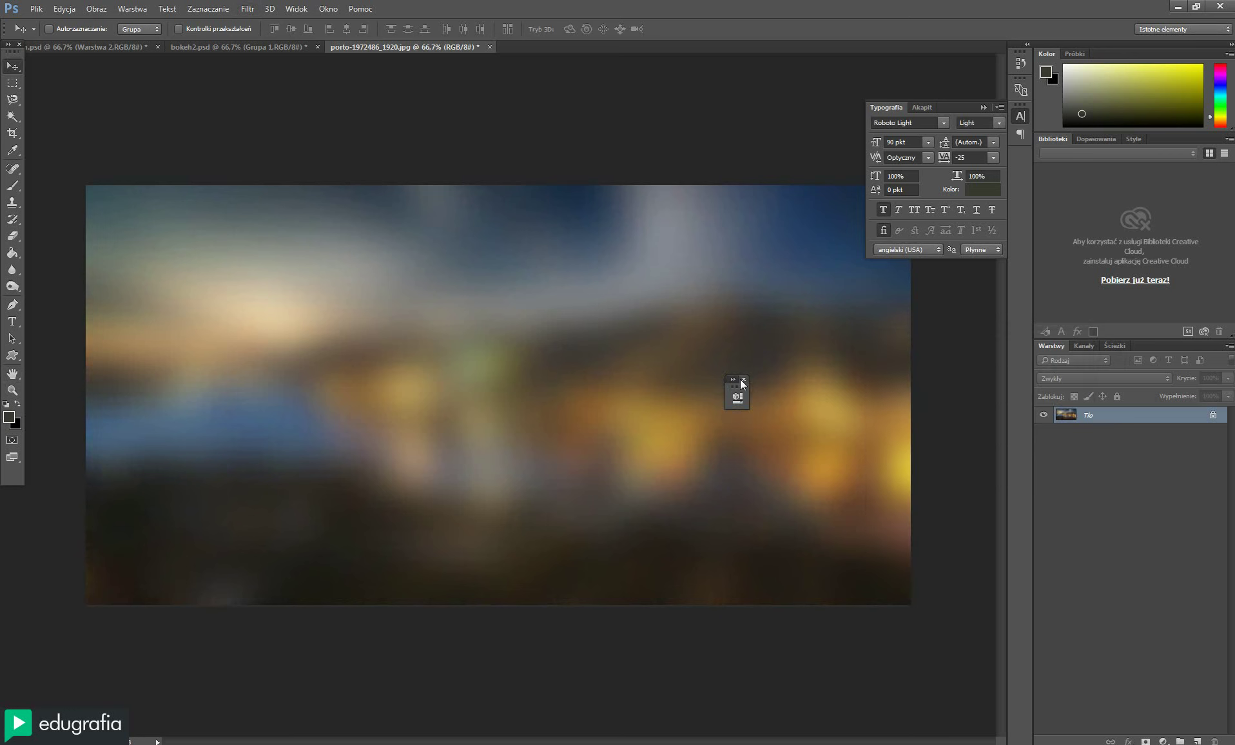
Select the Brush tool, add an empty Warstwa 1 layer and float the Brush settings panel
{"action": "left_click", "coordinate": [12, 185]}
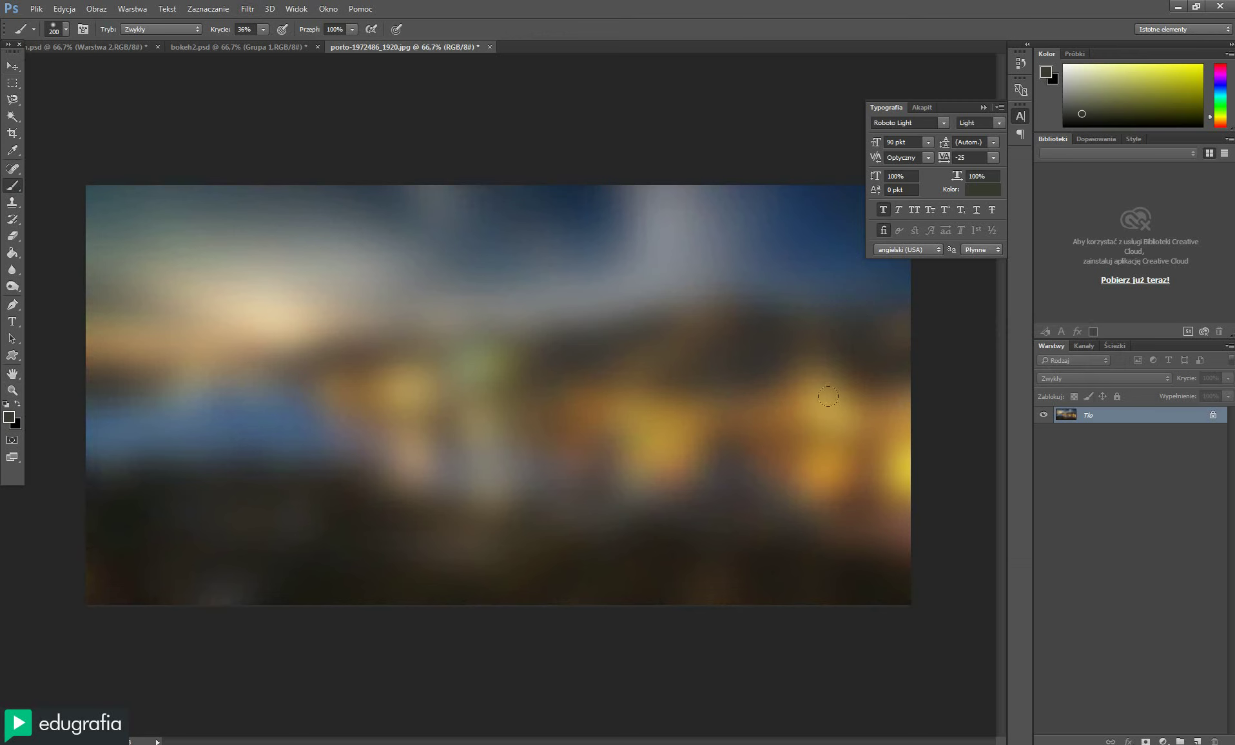
{"action": "left_click", "coordinate": [1193, 741]}
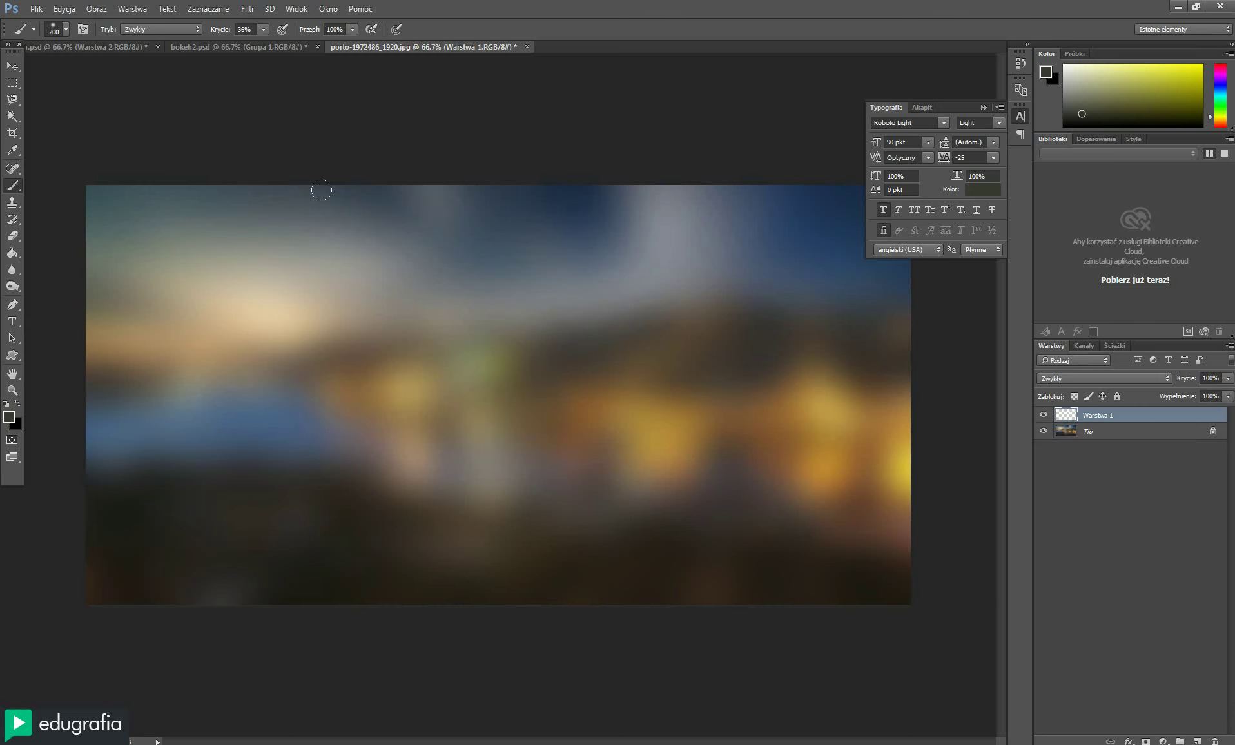
{"action": "left_click", "coordinate": [330, 9]}
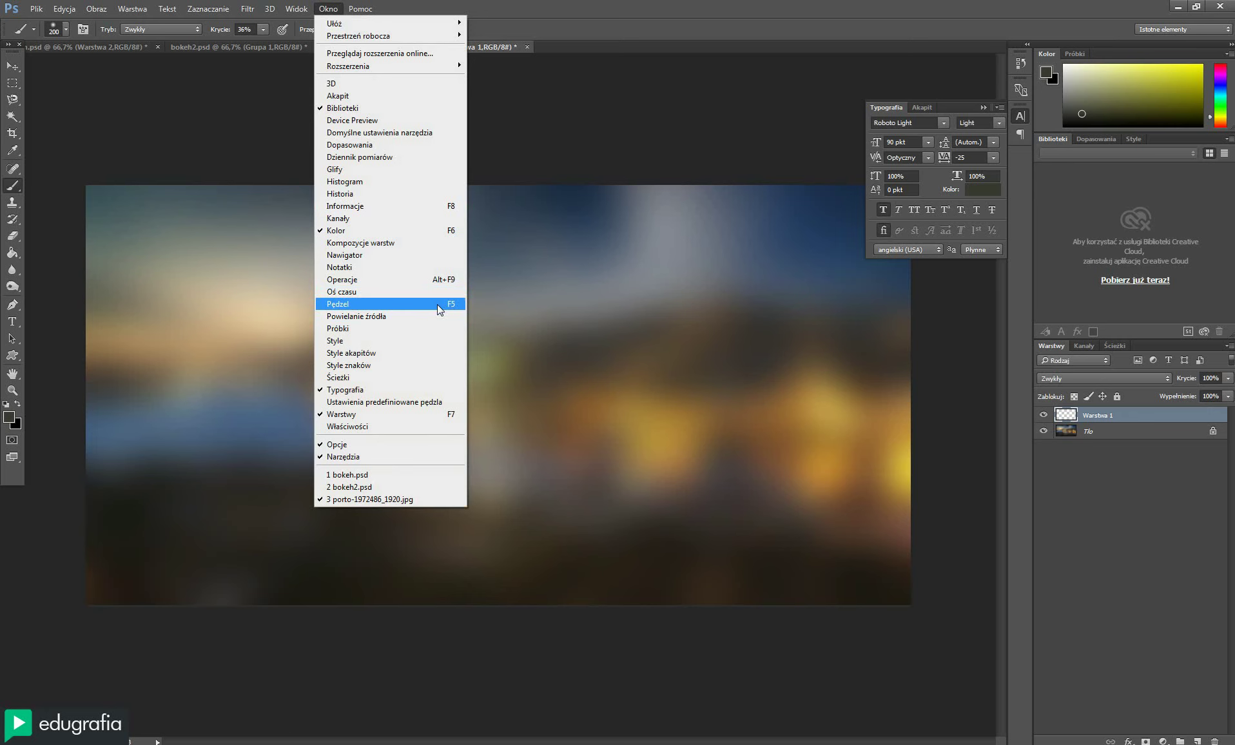
{"action": "left_click", "coordinate": [415, 305]}
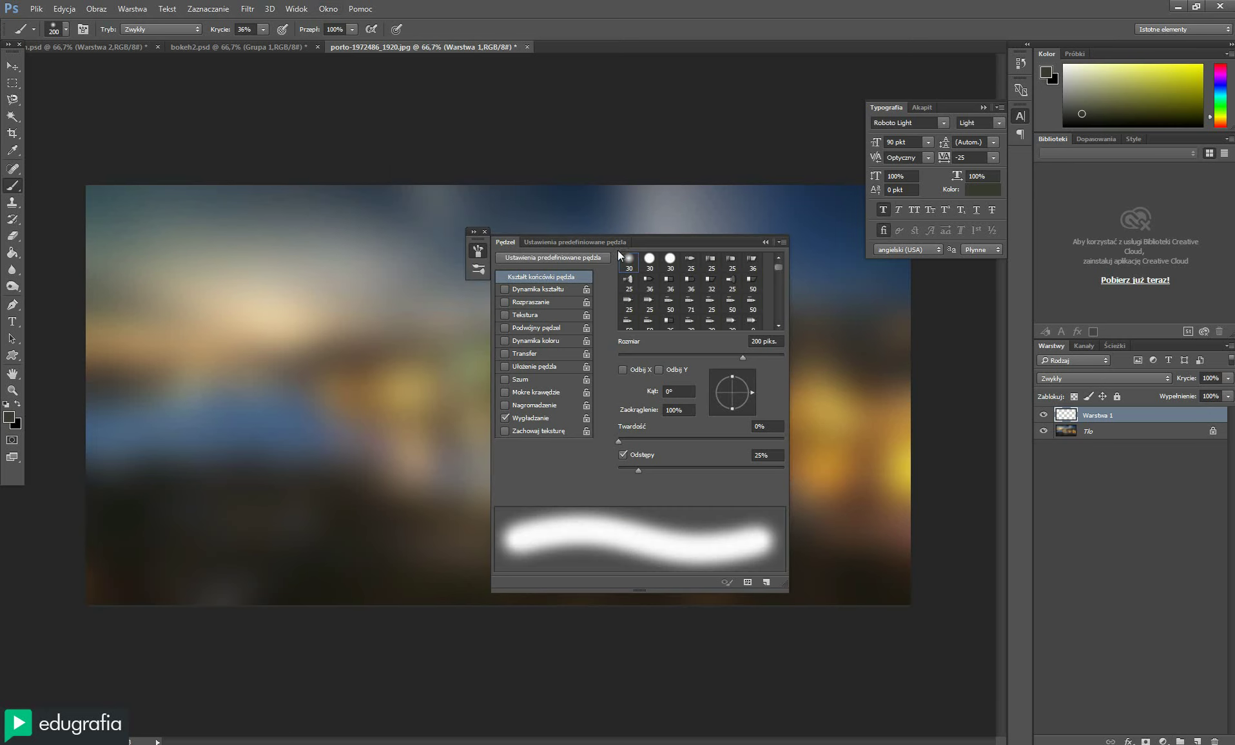
{"action": "left_click_drag", "start_coordinate": [634, 239], "coordinate": [649, 133]}
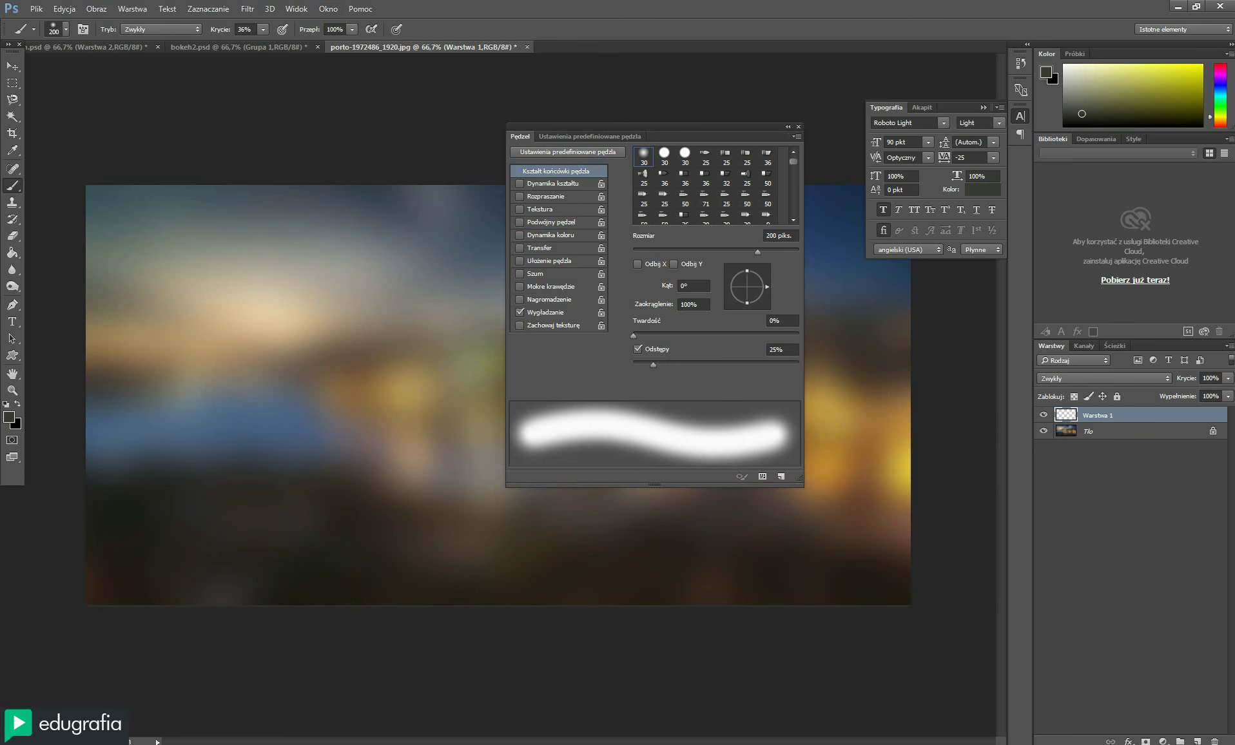
Pick the 80 px round brush tip, paint a test stroke, then undo it
{"action": "right_click", "coordinate": [201, 261]}
{"action": "left_click_drag", "start_coordinate": [349, 385], "coordinate": [351, 436]}
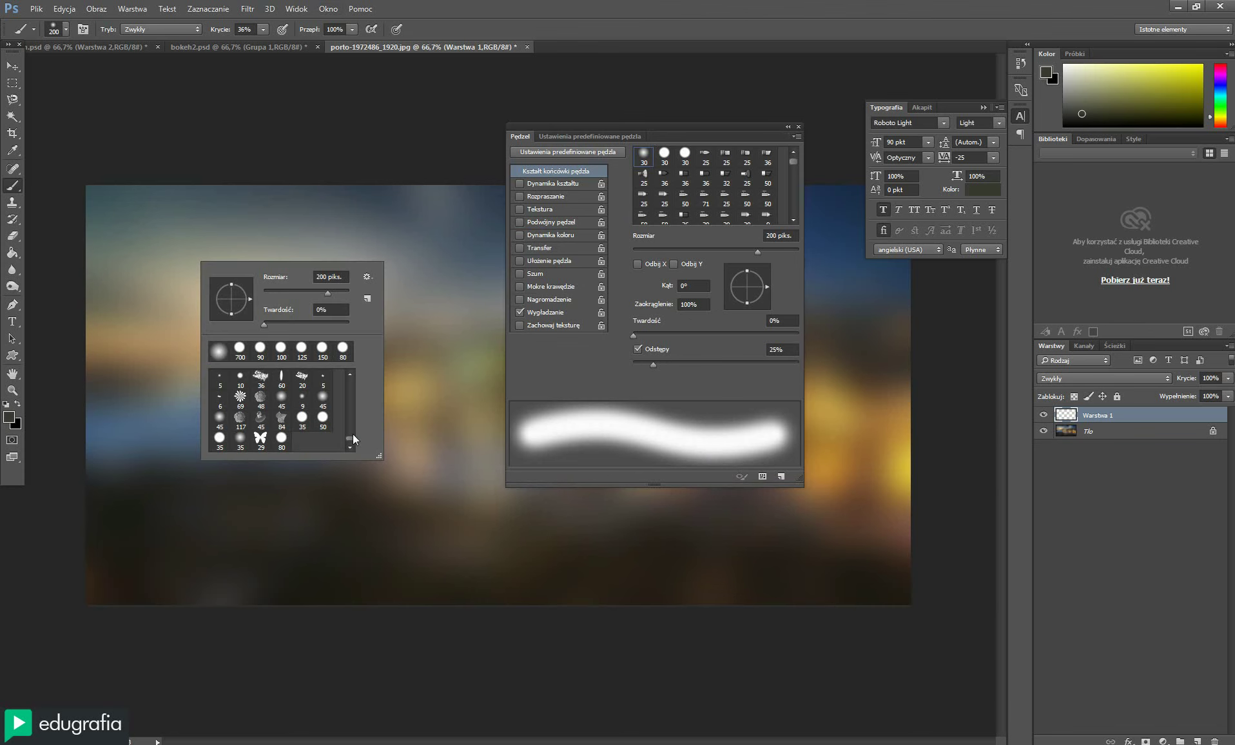
{"action": "left_click", "coordinate": [283, 445]}
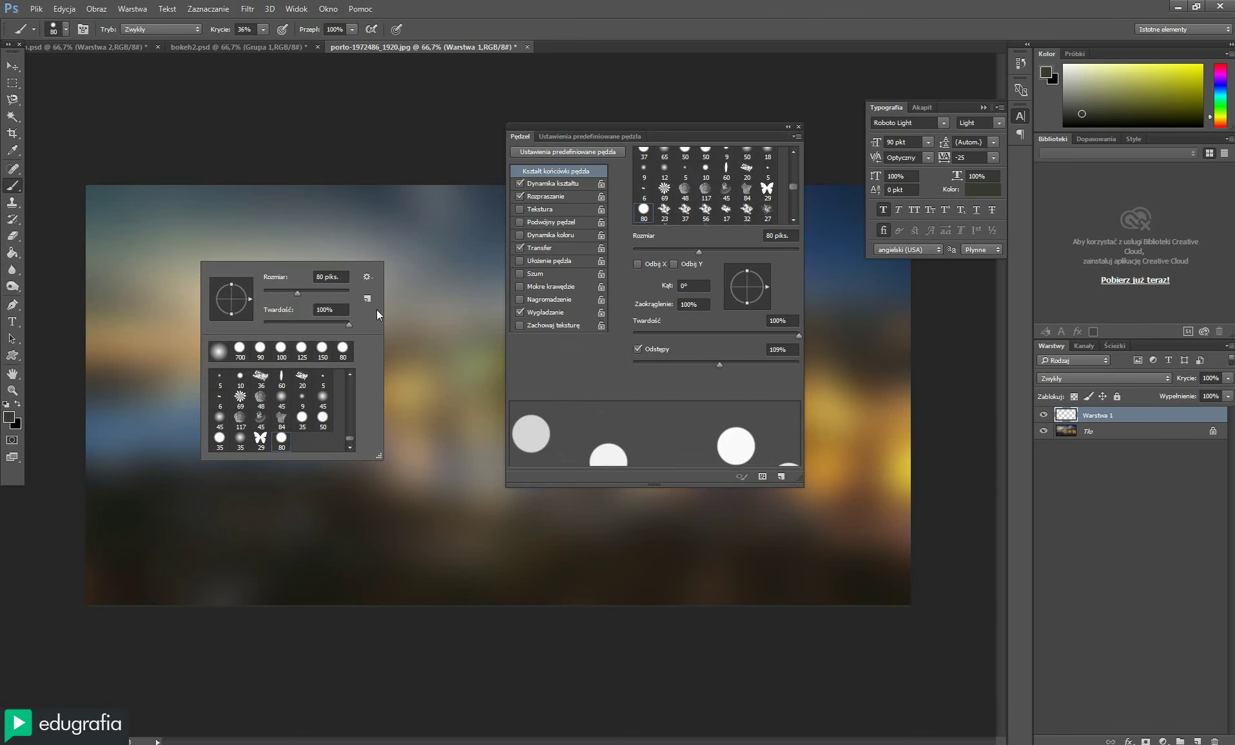
{"action": "left_click", "coordinate": [13, 67]}
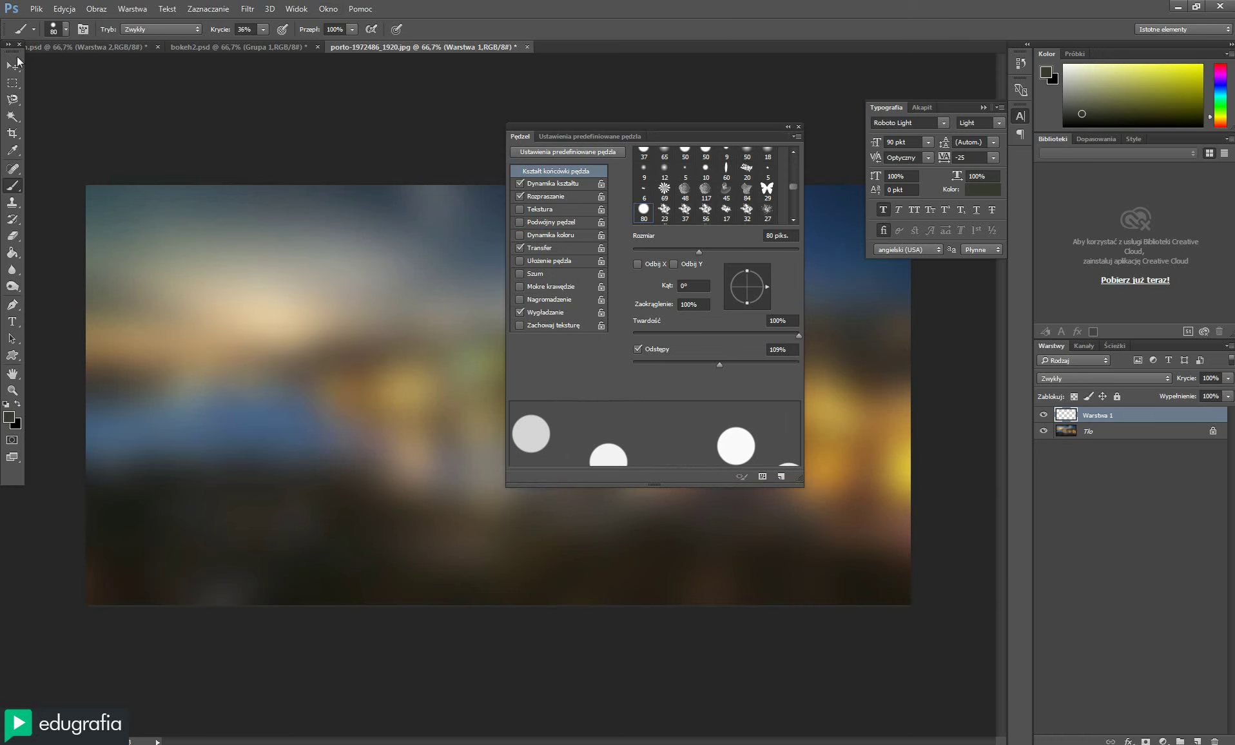
{"action": "left_click", "coordinate": [13, 67]}
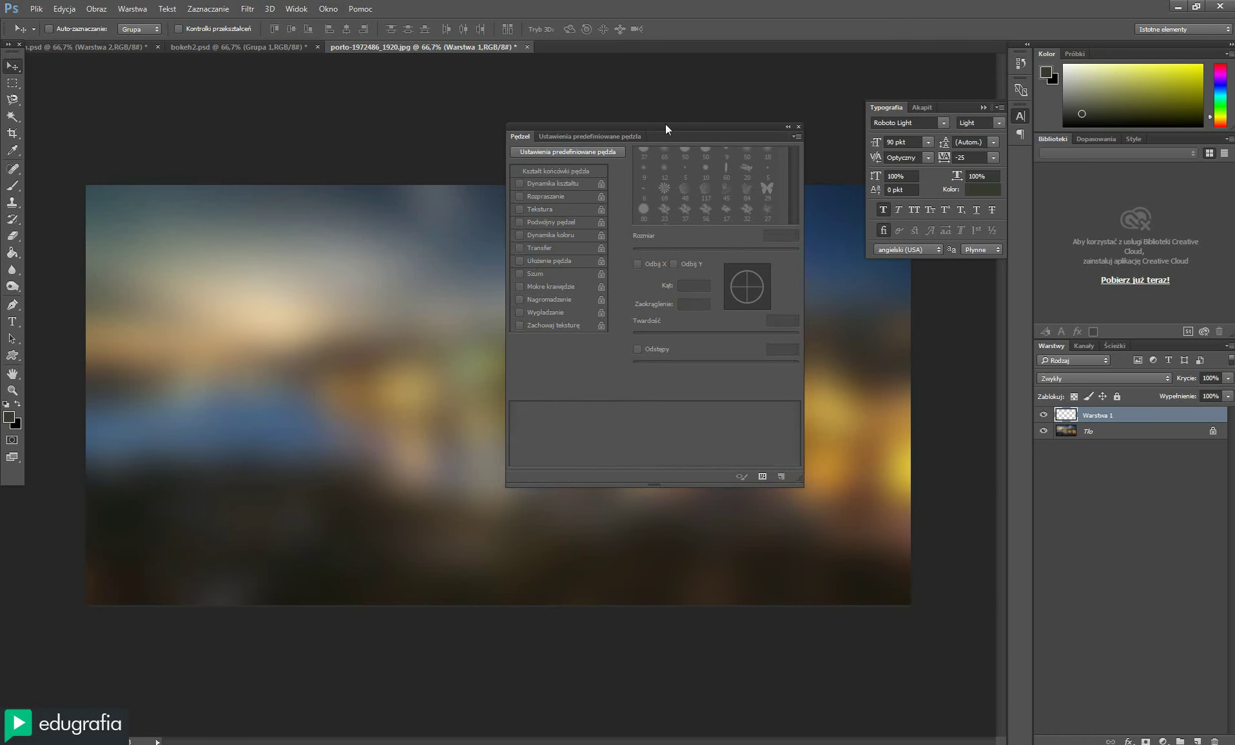
{"action": "key", "text": "b"}
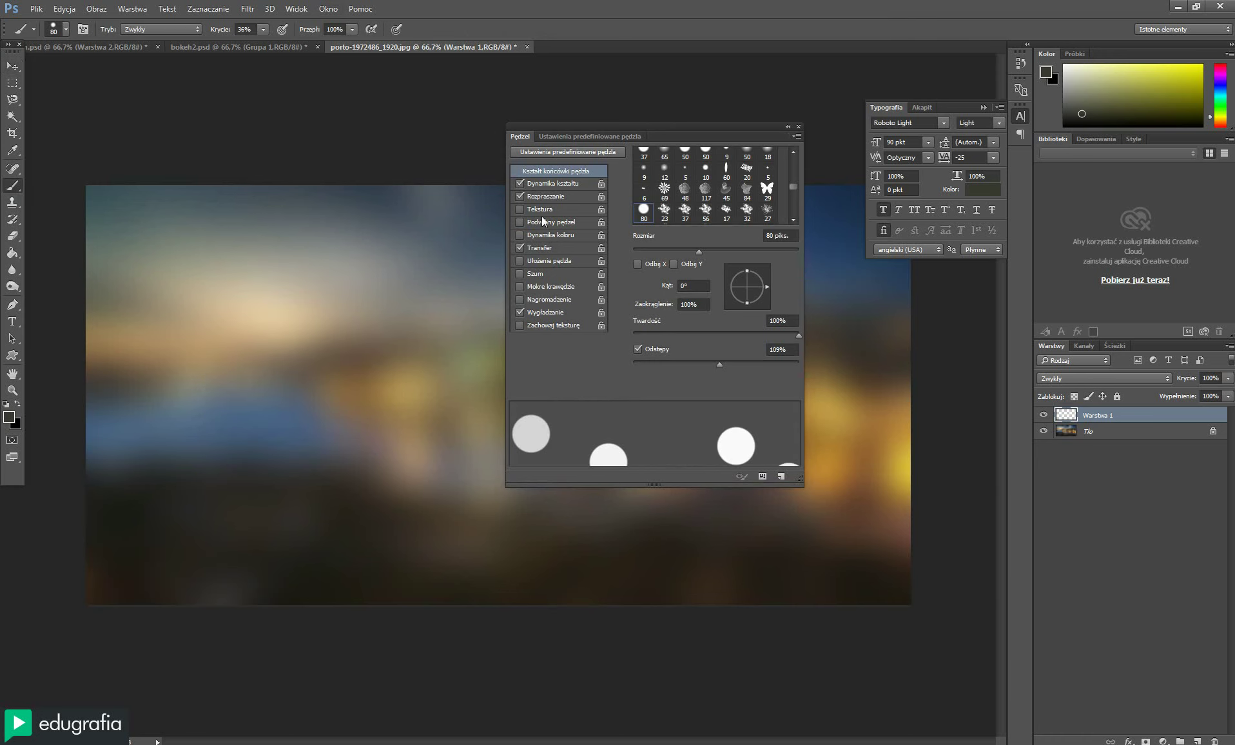
{"action": "left_click_drag", "start_coordinate": [645, 133], "coordinate": [629, 147]}
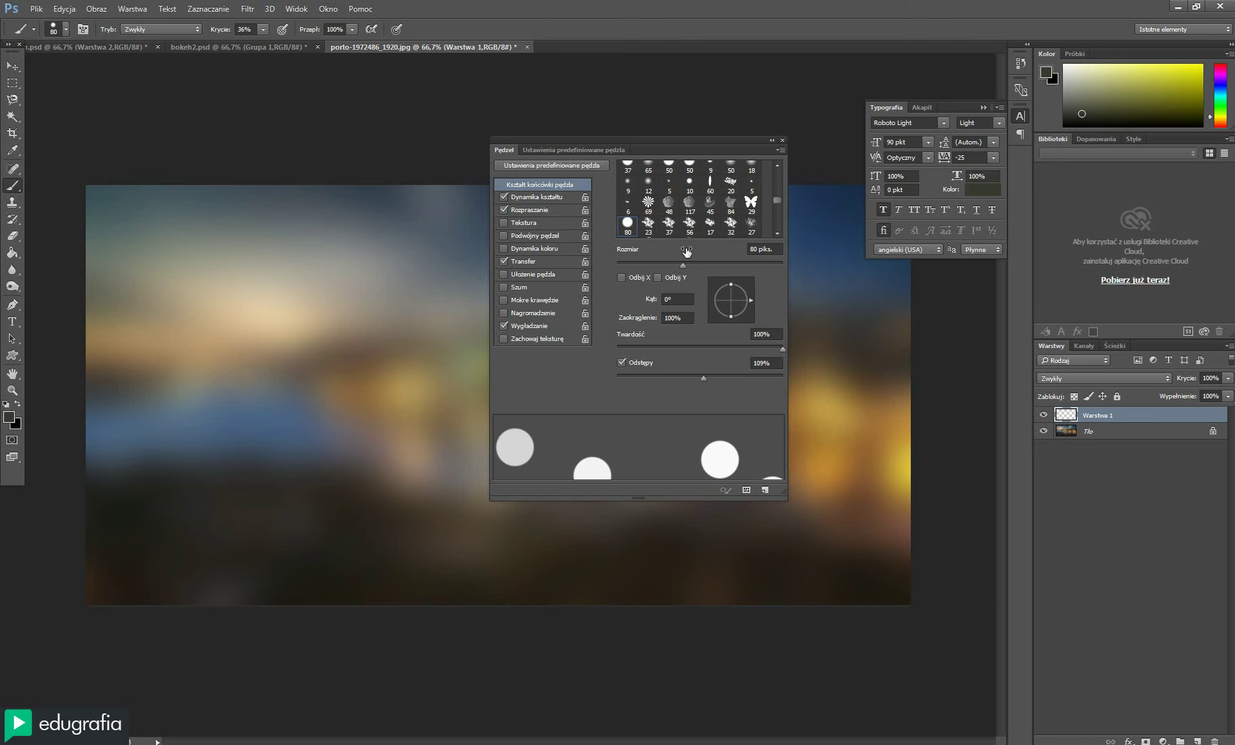
{"action": "left_click_drag", "start_coordinate": [189, 268], "coordinate": [380, 440]}
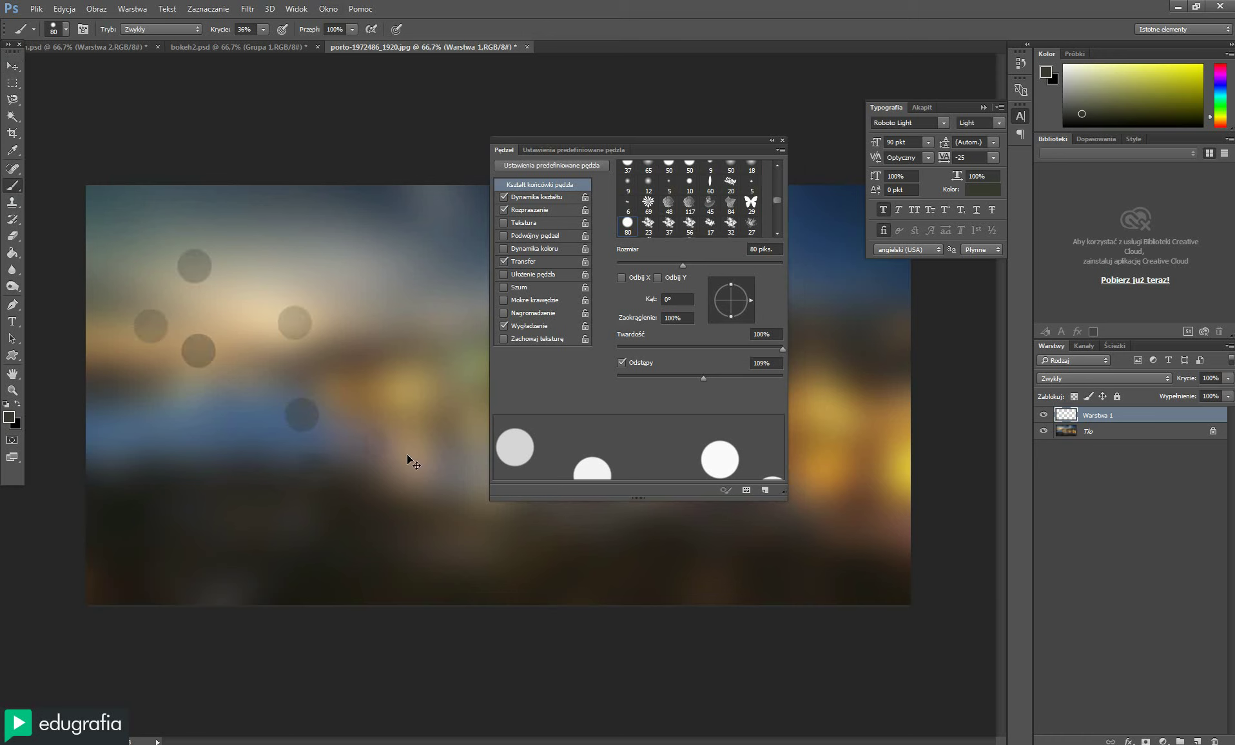
{"action": "key", "text": "ctrl+z"}
Make the brush white, 100% opacity and fully hard-edged, undoing the test dabs
{"action": "left_click", "coordinate": [5, 404]}
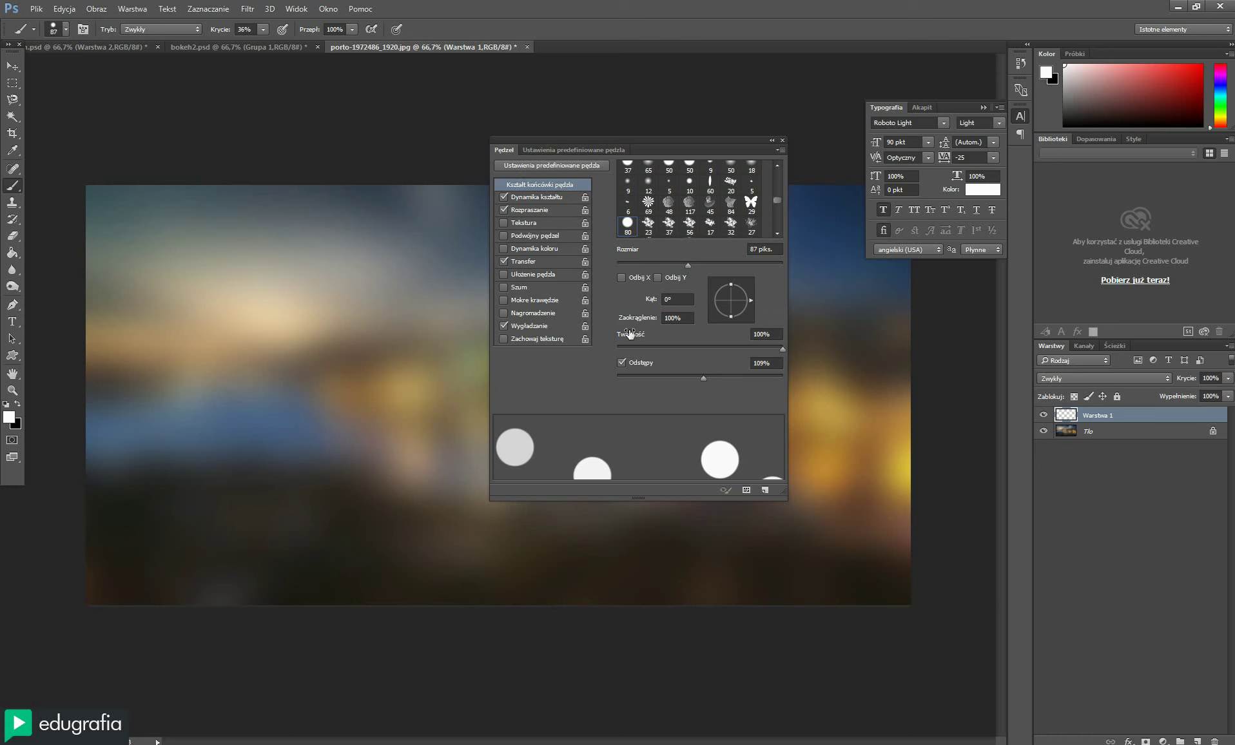
{"action": "mouse_move", "coordinate": [782, 349]}
{"action": "left_mouse_down"}
{"action": "mouse_move", "coordinate": [618, 354]}
{"action": "mouse_move", "coordinate": [629, 356]}
{"action": "left_mouse_up"}
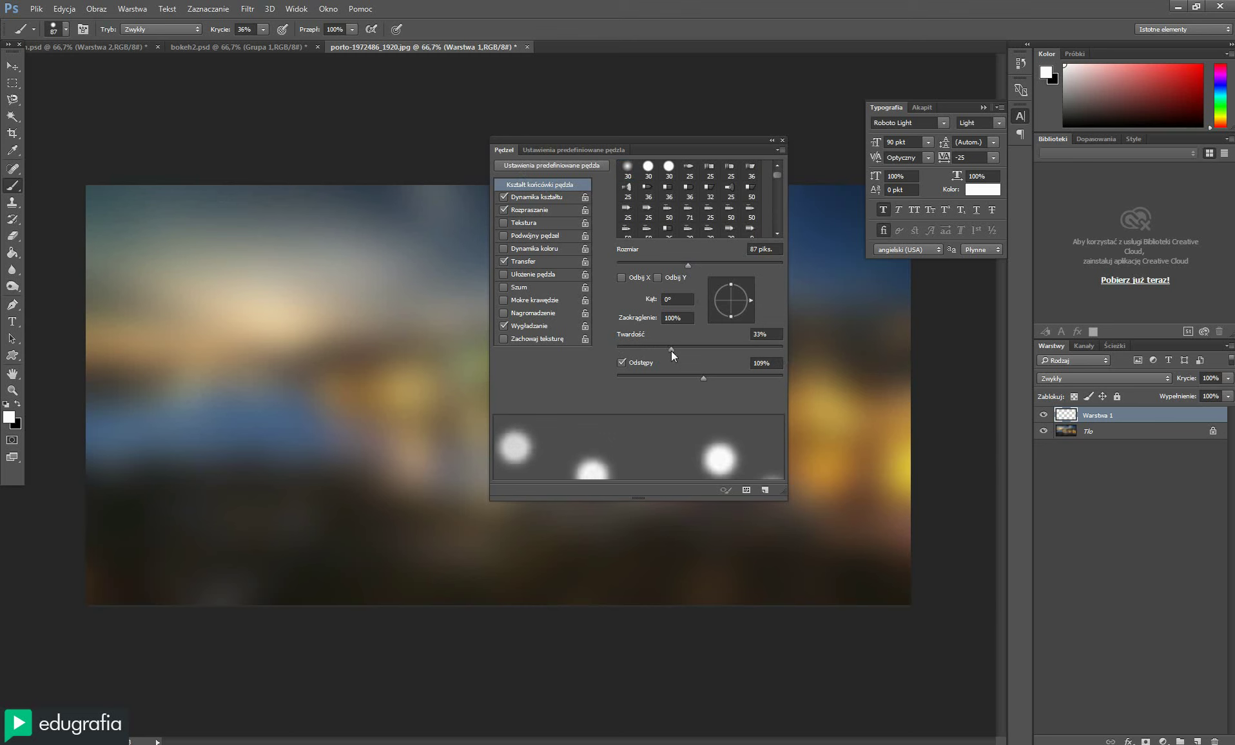
{"action": "mouse_move", "coordinate": [183, 258]}
{"action": "left_mouse_down"}
{"action": "mouse_move", "coordinate": [129, 364]}
{"action": "mouse_move", "coordinate": [393, 396]}
{"action": "mouse_move", "coordinate": [376, 466]}
{"action": "left_mouse_up"}
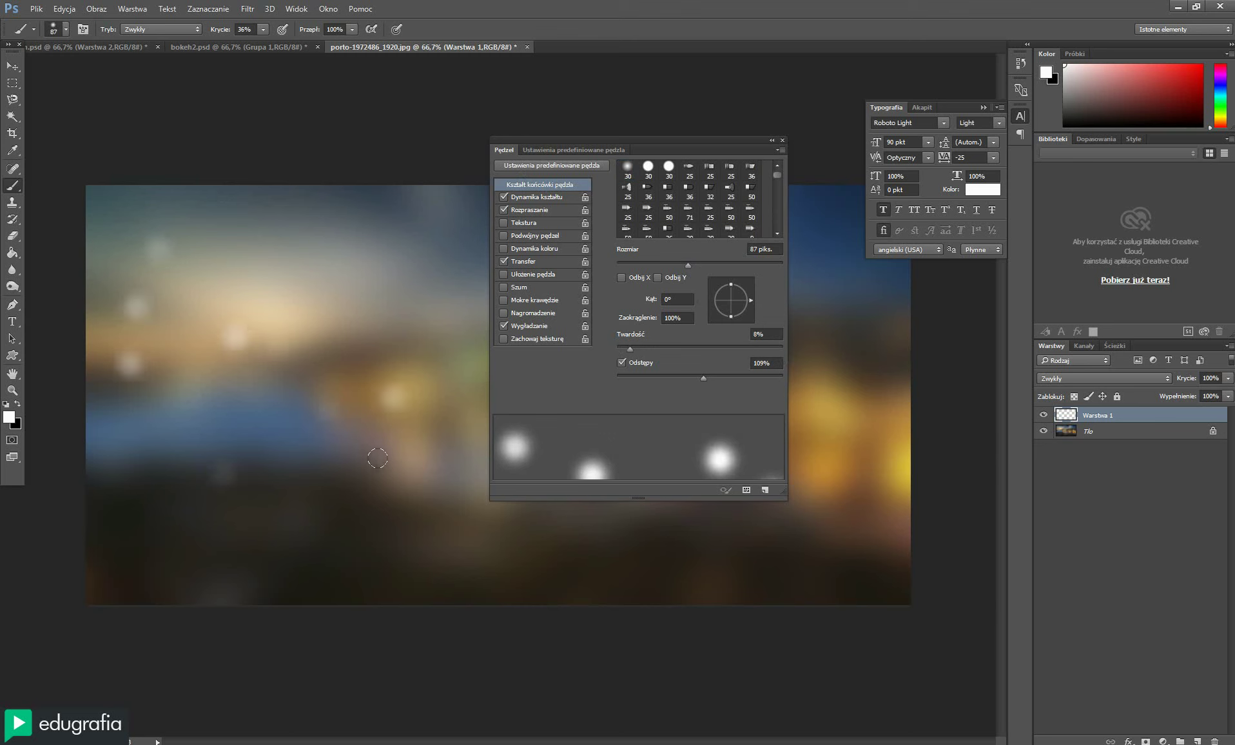
{"action": "key", "text": "ctrl+z"}
{"action": "left_click", "coordinate": [264, 30]}
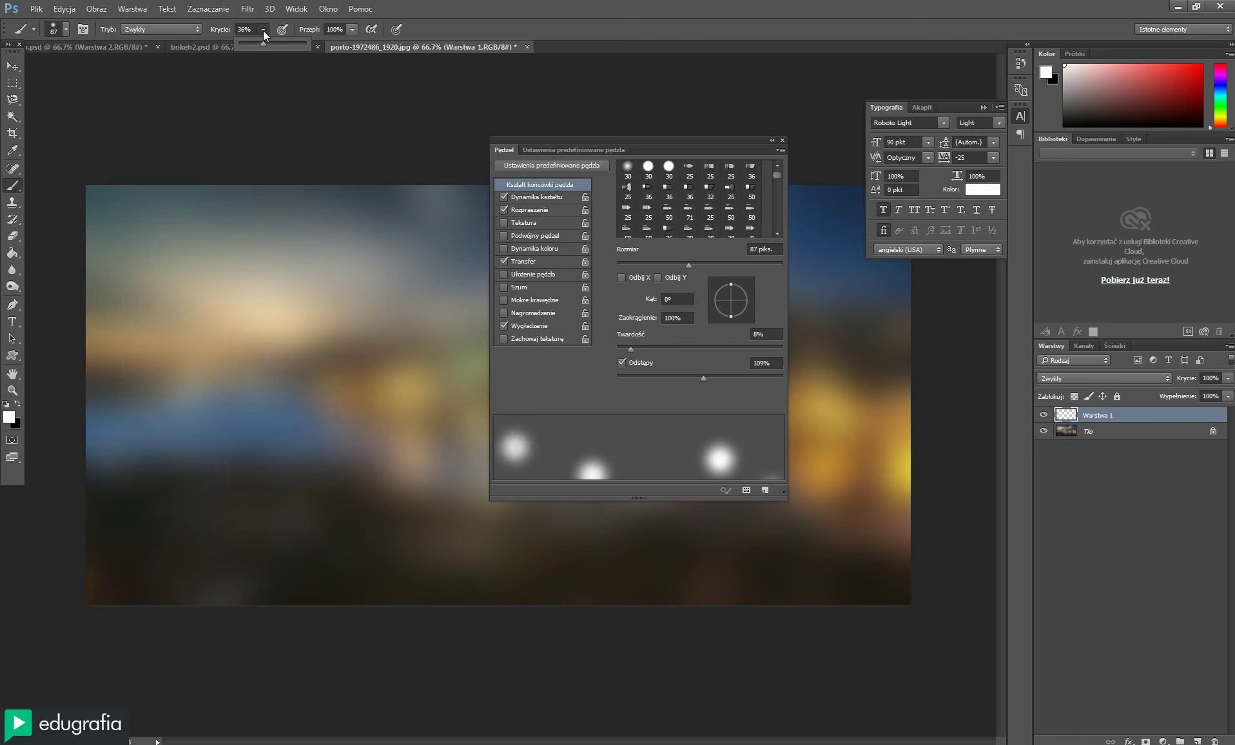
{"action": "left_click_drag", "start_coordinate": [260, 45], "coordinate": [328, 43]}
{"action": "mouse_move", "coordinate": [187, 258]}
{"action": "left_mouse_down"}
{"action": "mouse_move", "coordinate": [193, 327]}
{"action": "mouse_move", "coordinate": [330, 459]}
{"action": "left_mouse_up"}
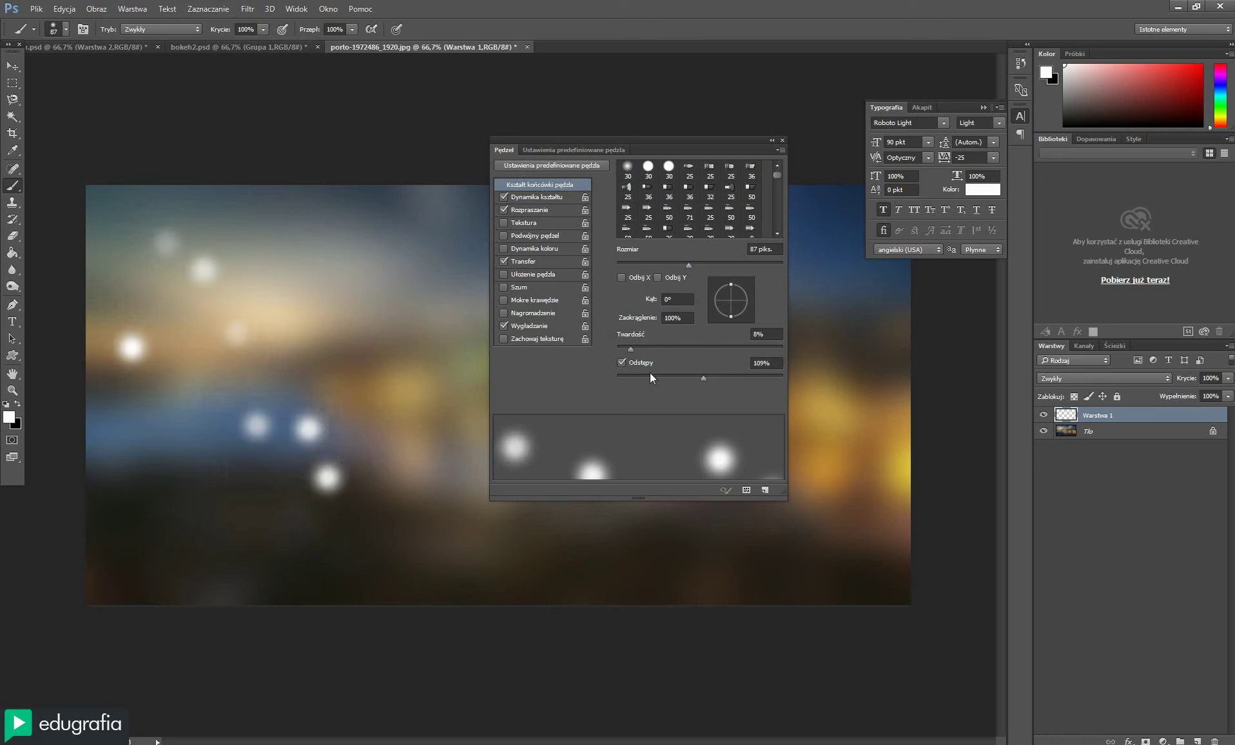
{"action": "left_click_drag", "start_coordinate": [631, 349], "coordinate": [788, 352]}
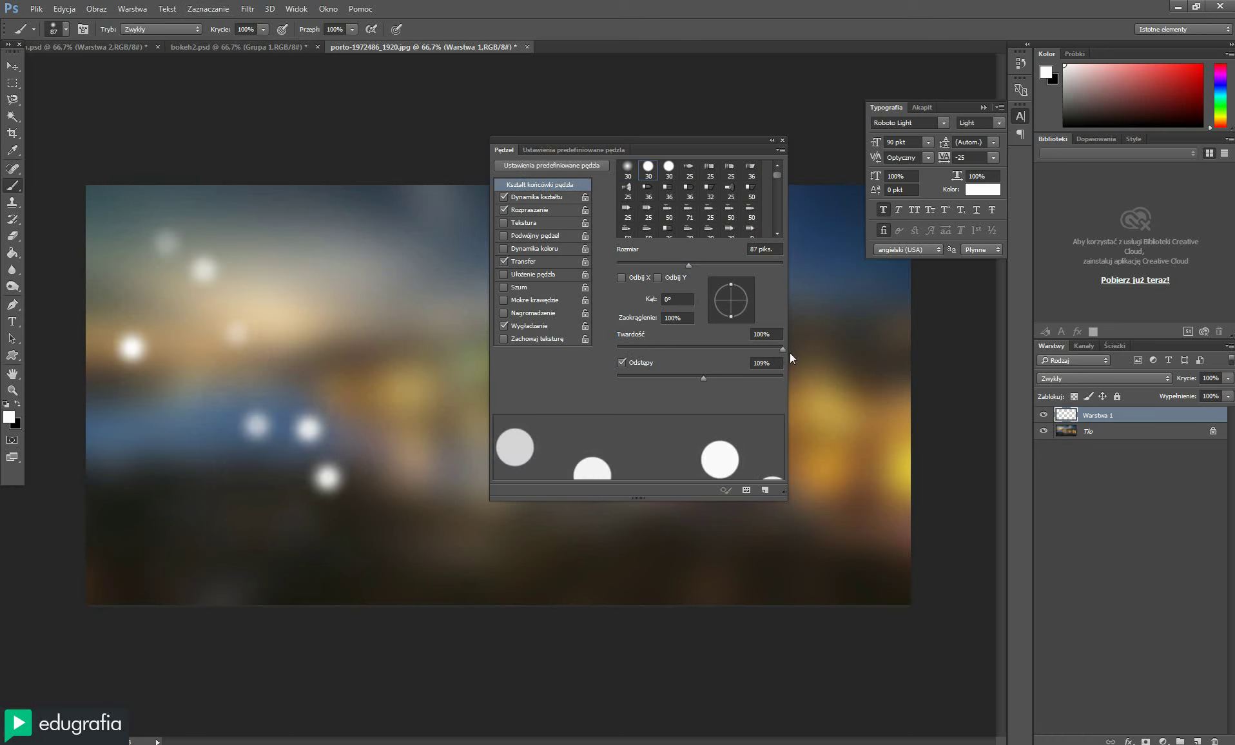
{"action": "left_click_drag", "start_coordinate": [288, 247], "coordinate": [234, 490]}
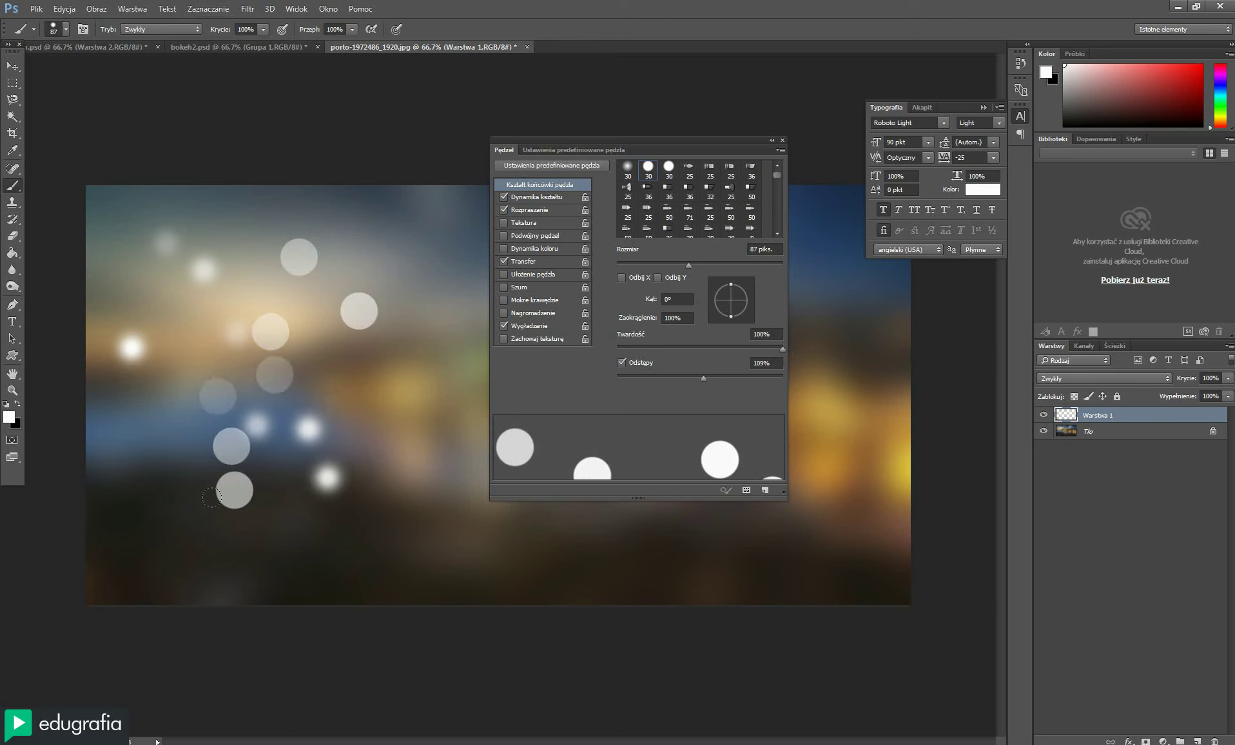
{"action": "key", "text": "ctrl+alt+z"}
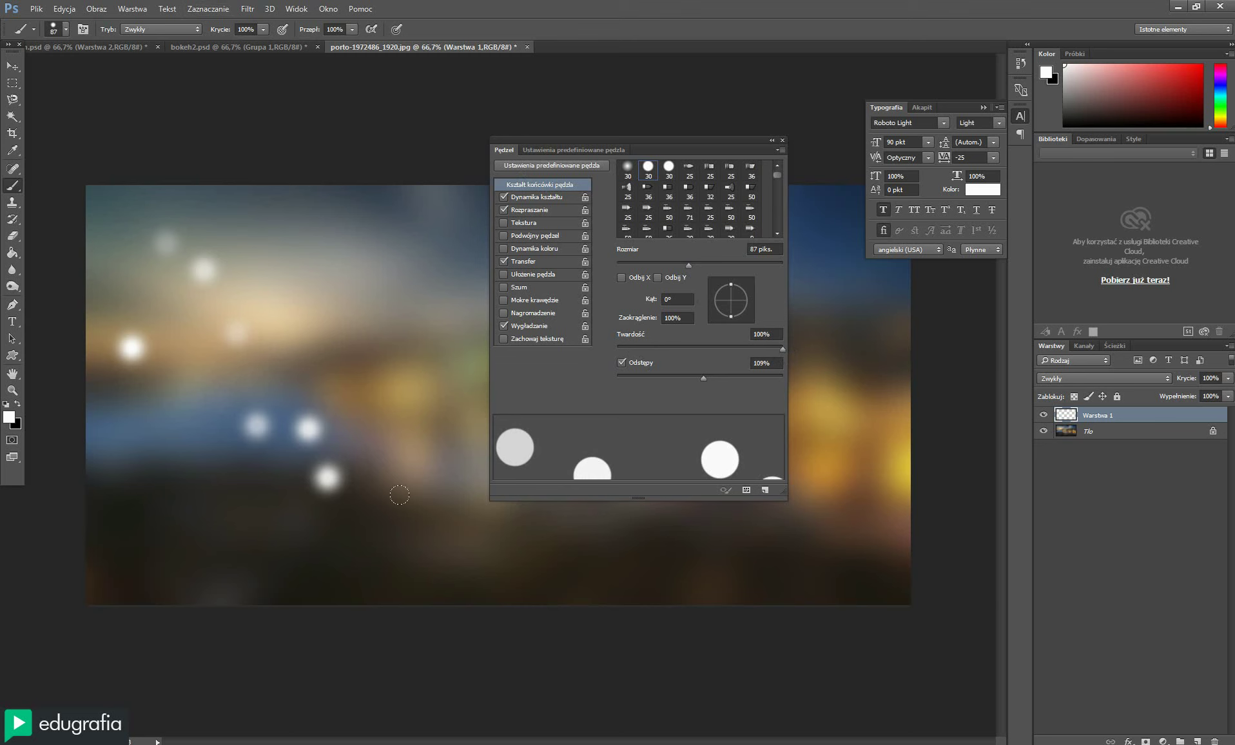
{"action": "key", "text": "ctrl+alt+z"}
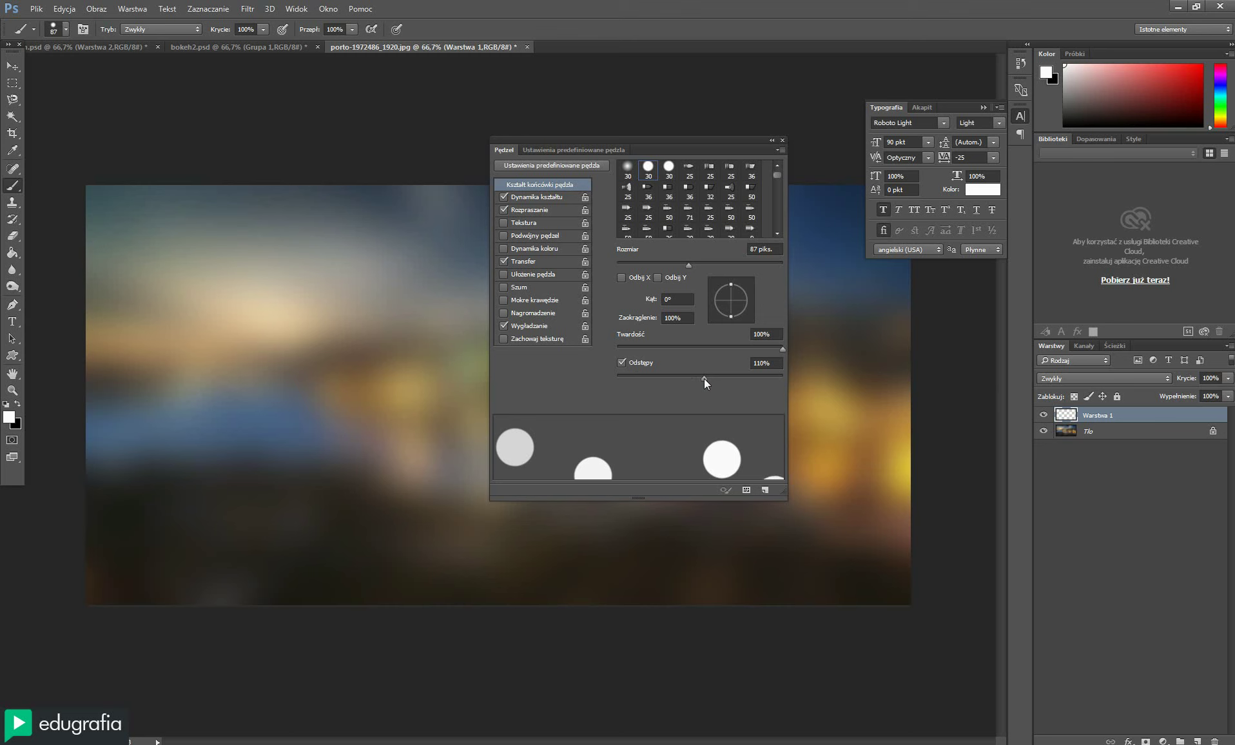
Test dab spacing at 83% and 981%, settling on 100% with test strokes undone
{"action": "left_click_drag", "start_coordinate": [704, 379], "coordinate": [615, 387]}
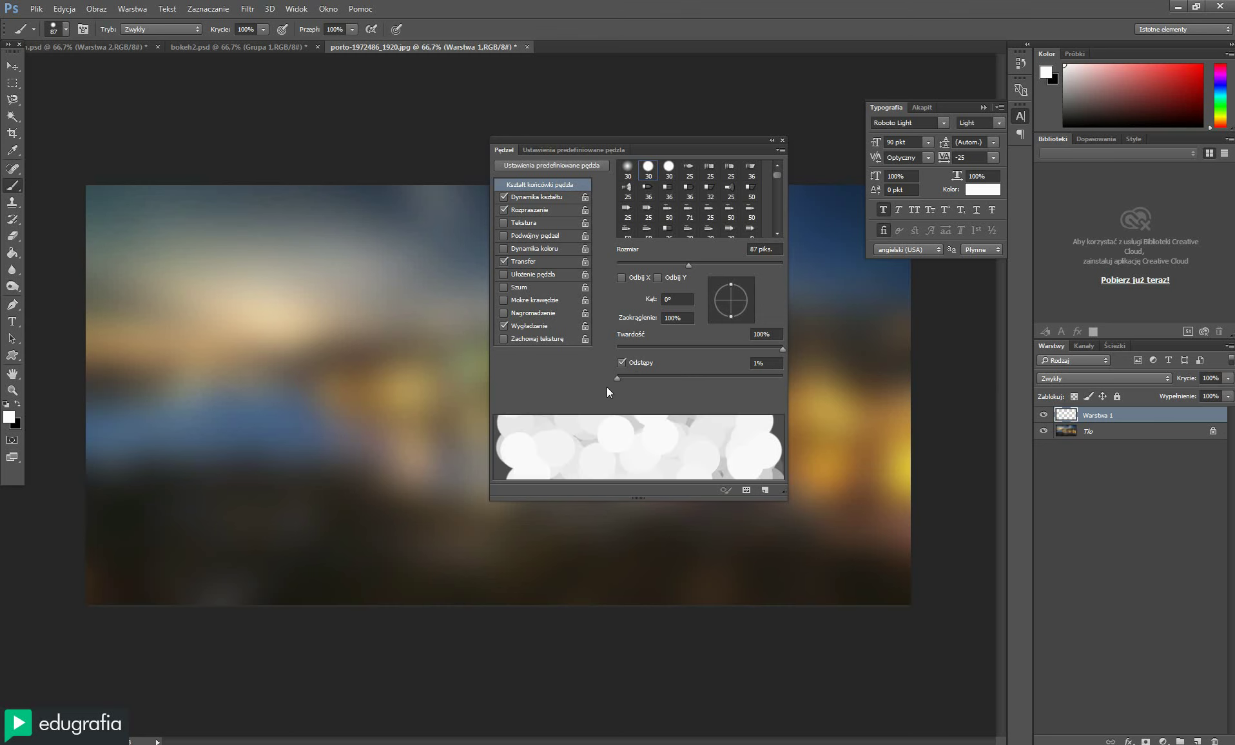
{"action": "left_click_drag", "start_coordinate": [200, 241], "coordinate": [226, 373]}
{"action": "left_click_drag", "start_coordinate": [617, 382], "coordinate": [683, 377]}
{"action": "key", "text": "ctrl+z"}
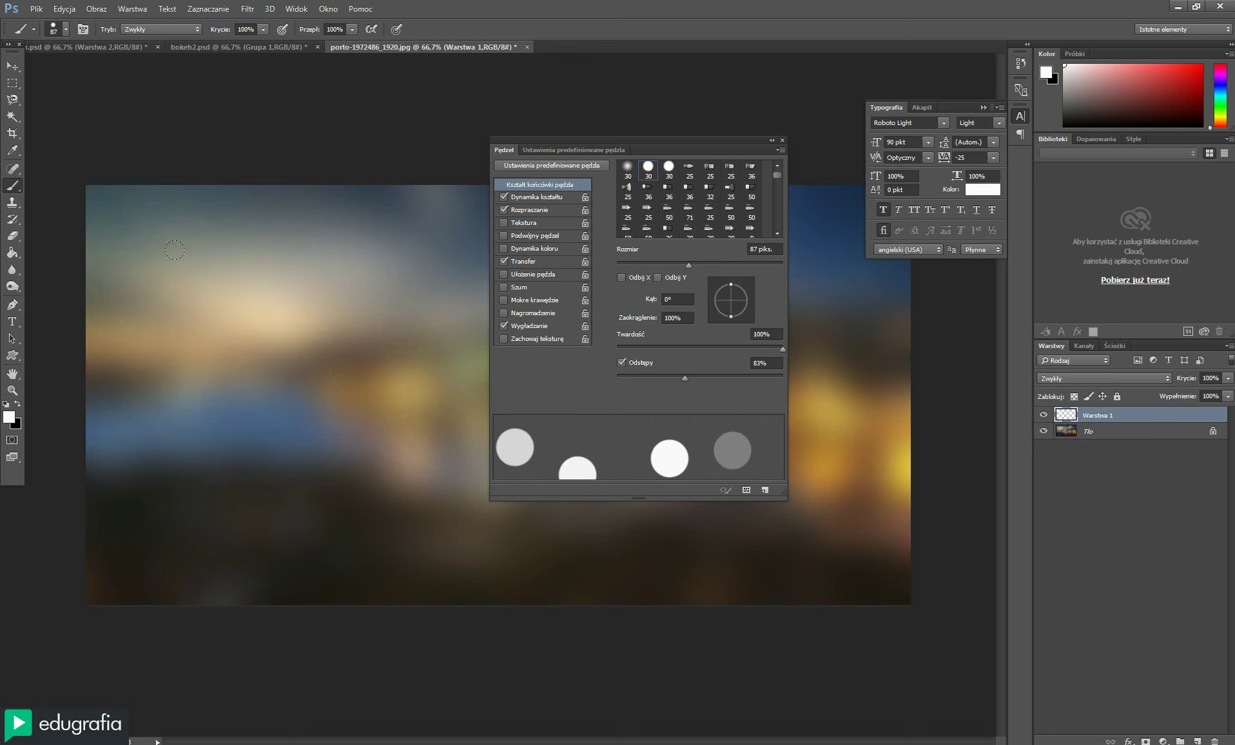
{"action": "left_click_drag", "start_coordinate": [174, 250], "coordinate": [330, 460]}
{"action": "key", "text": "ctrl+z"}
{"action": "left_click_drag", "start_coordinate": [709, 378], "coordinate": [776, 378]}
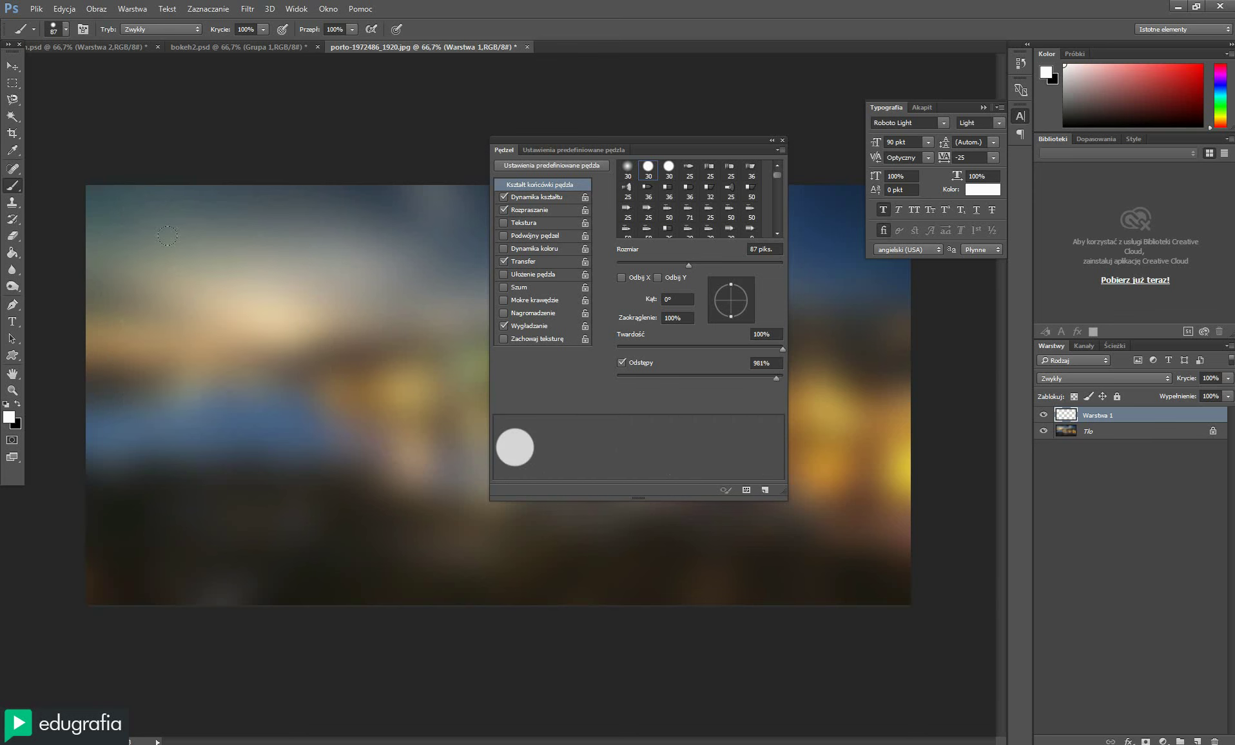
{"action": "left_click_drag", "start_coordinate": [175, 248], "coordinate": [340, 455]}
{"action": "left_click_drag", "start_coordinate": [777, 380], "coordinate": [700, 379]}
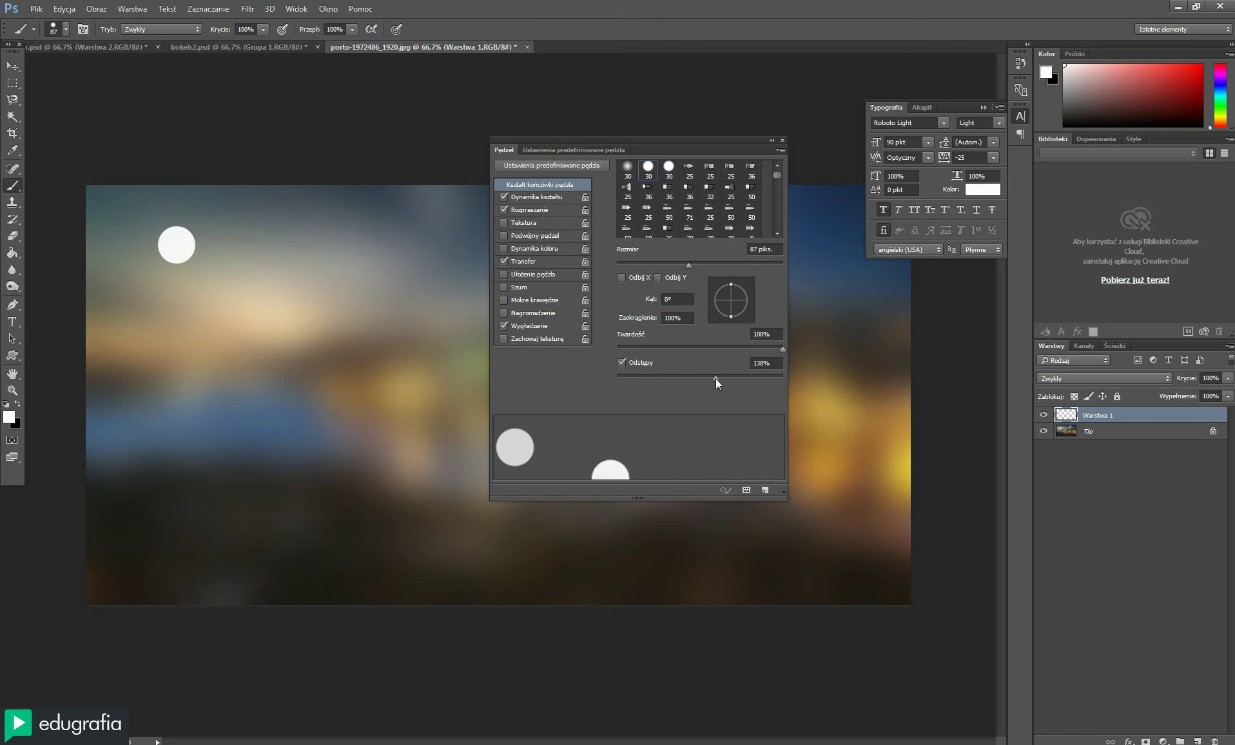
{"action": "key", "text": "ctrl+z"}
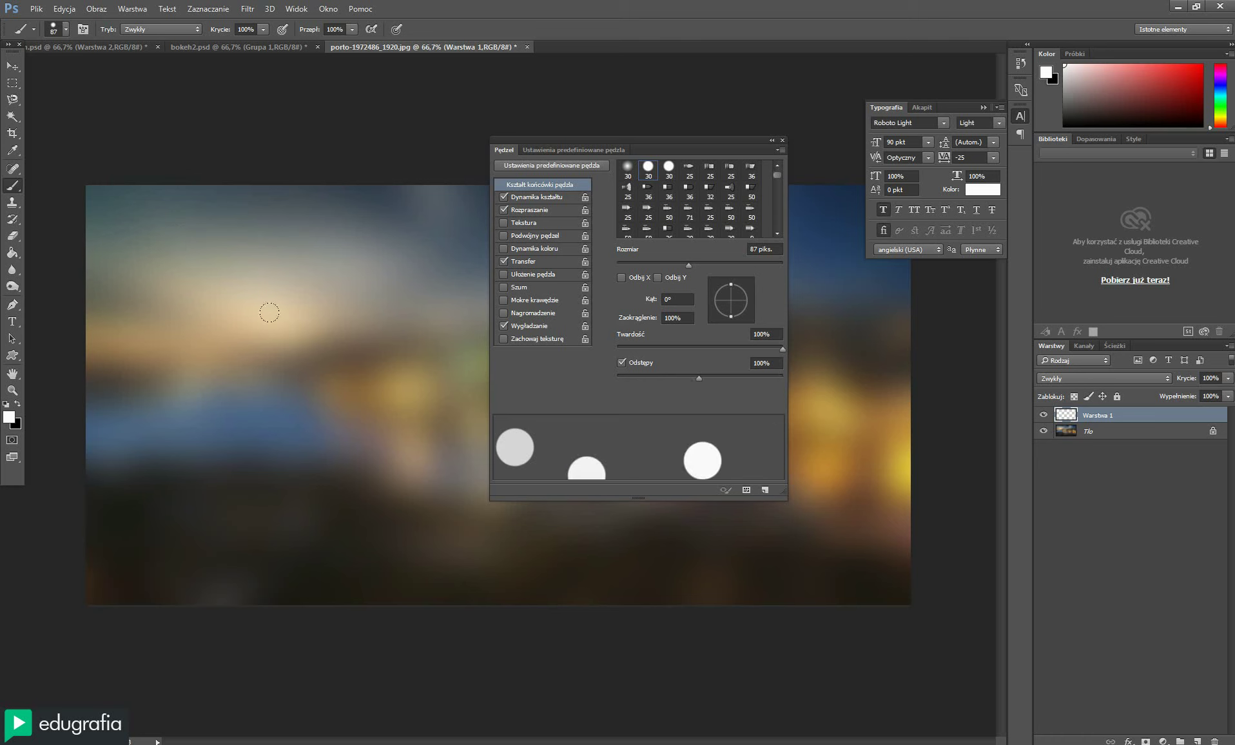
{"action": "left_click_drag", "start_coordinate": [179, 256], "coordinate": [303, 413]}
{"action": "key", "text": "ctrl+z"}
Try brush scattering at 0% and 541% with test strokes, then undo them
{"action": "left_click", "coordinate": [549, 200]}
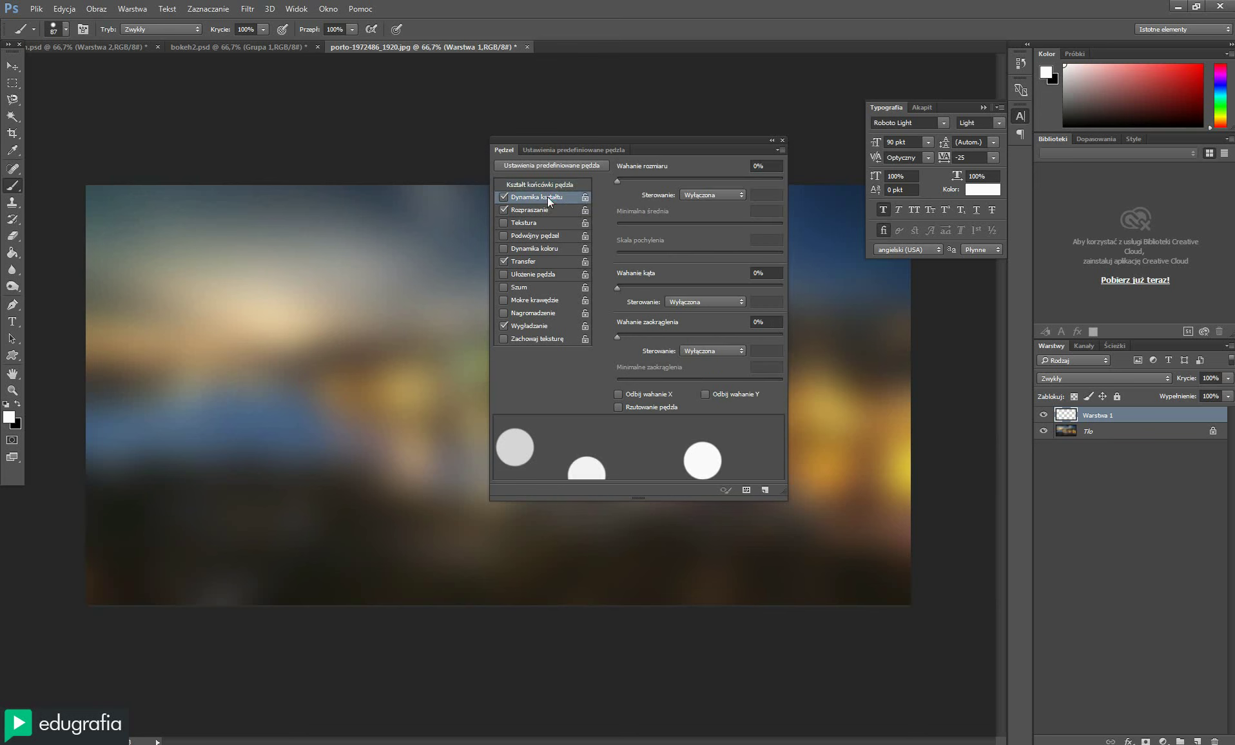
{"action": "left_click", "coordinate": [520, 211]}
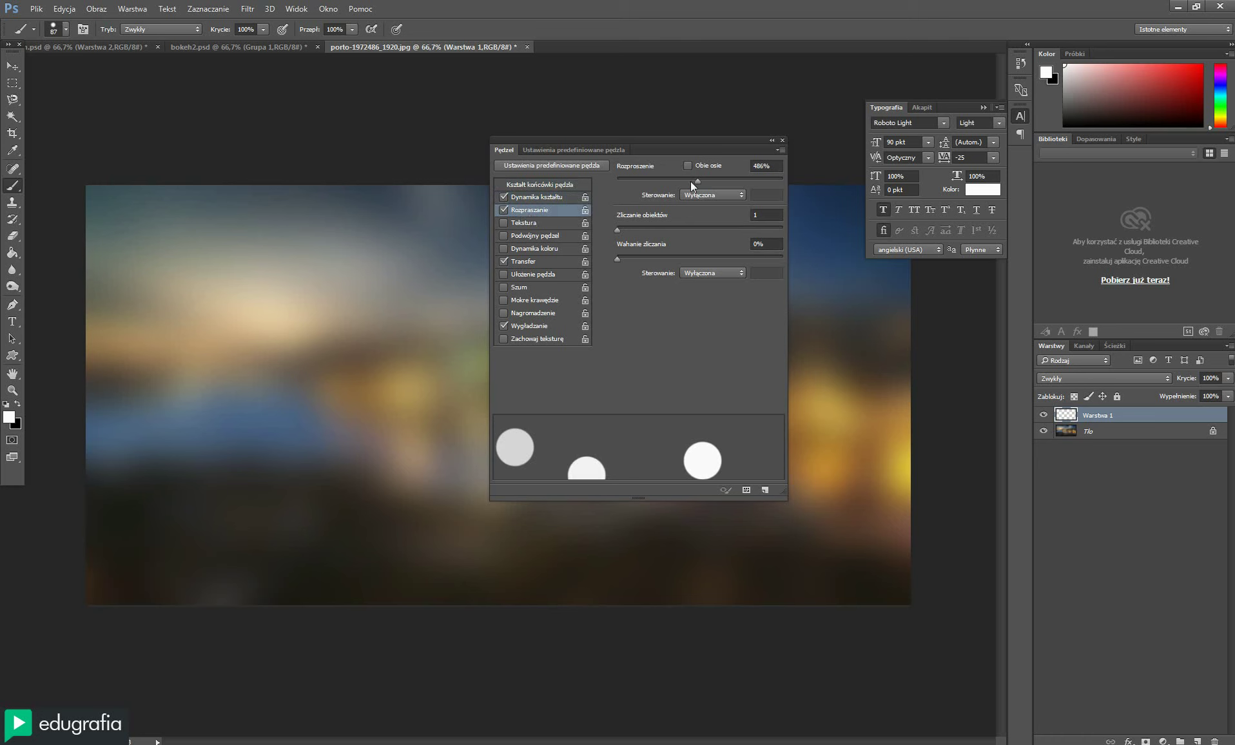
{"action": "left_click_drag", "start_coordinate": [695, 182], "coordinate": [595, 184]}
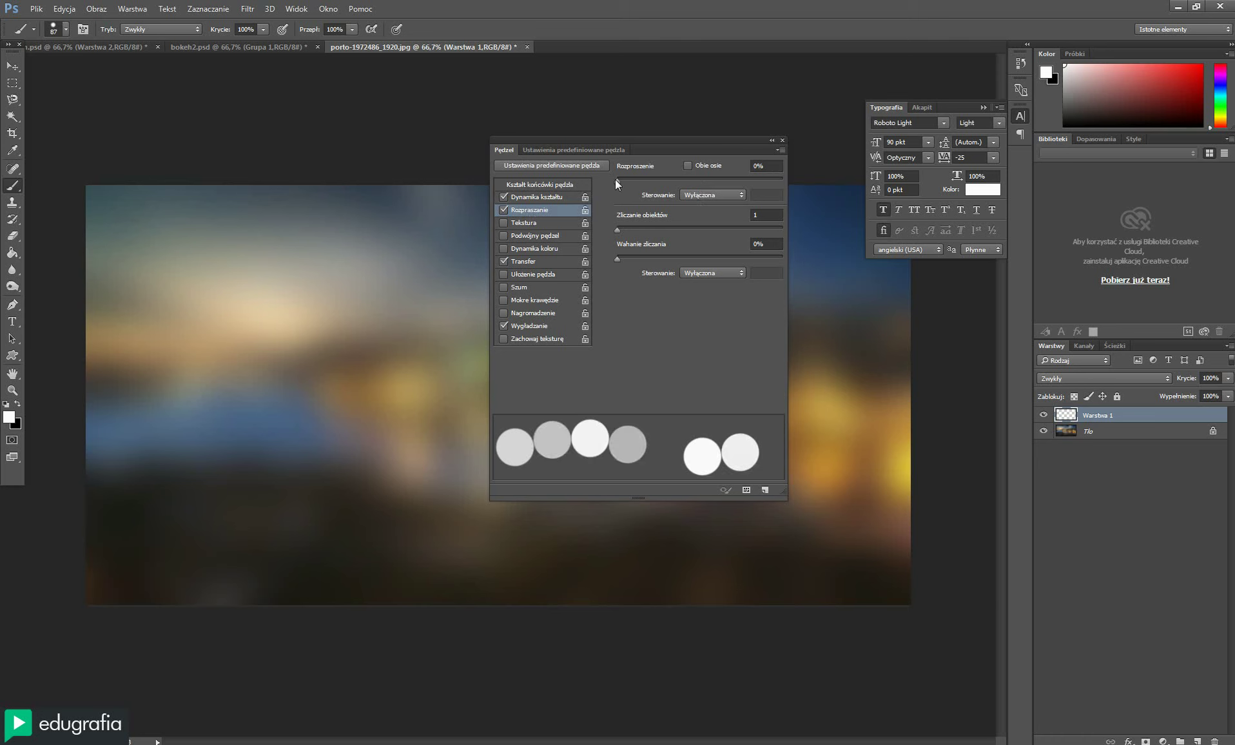
{"action": "left_click_drag", "start_coordinate": [616, 180], "coordinate": [669, 183]}
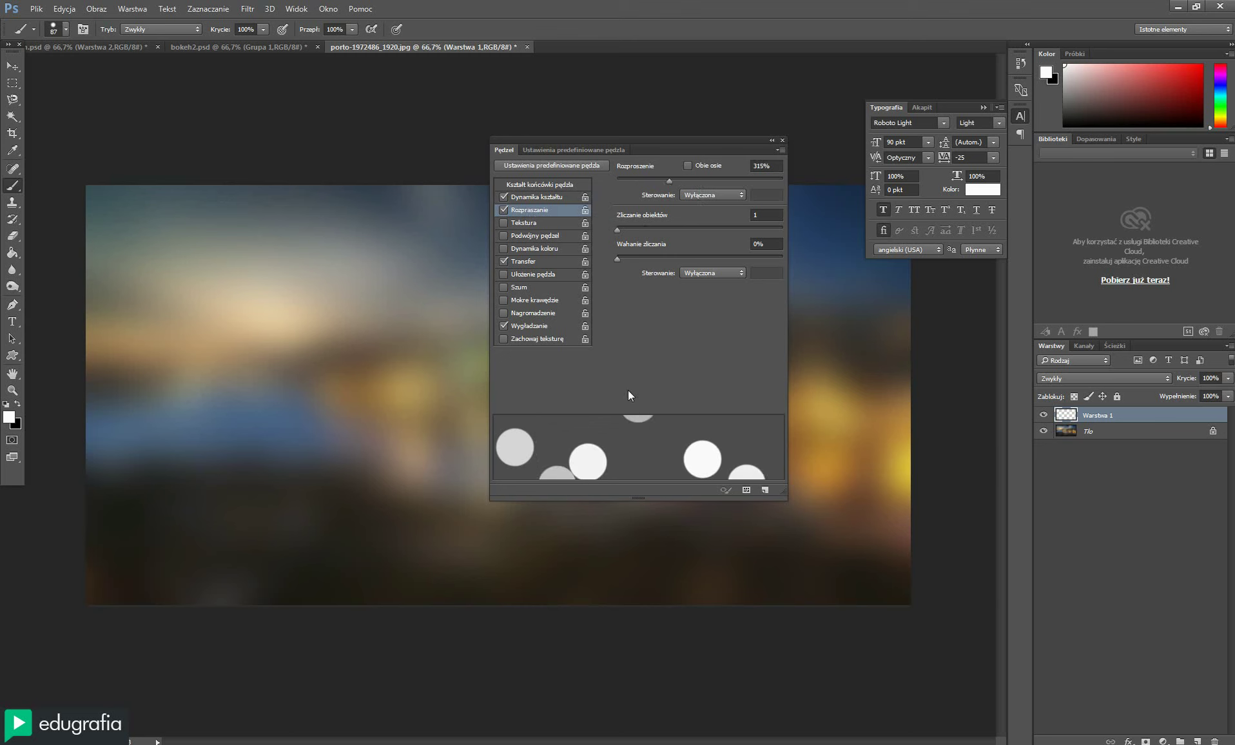
{"action": "mouse_move", "coordinate": [670, 181]}
{"action": "left_mouse_down"}
{"action": "mouse_move", "coordinate": [705, 181]}
{"action": "mouse_move", "coordinate": [599, 186]}
{"action": "left_mouse_up"}
{"action": "mouse_move", "coordinate": [150, 341]}
{"action": "left_mouse_down"}
{"action": "mouse_move", "coordinate": [410, 361]}
{"action": "mouse_move", "coordinate": [217, 427]}
{"action": "left_mouse_up"}
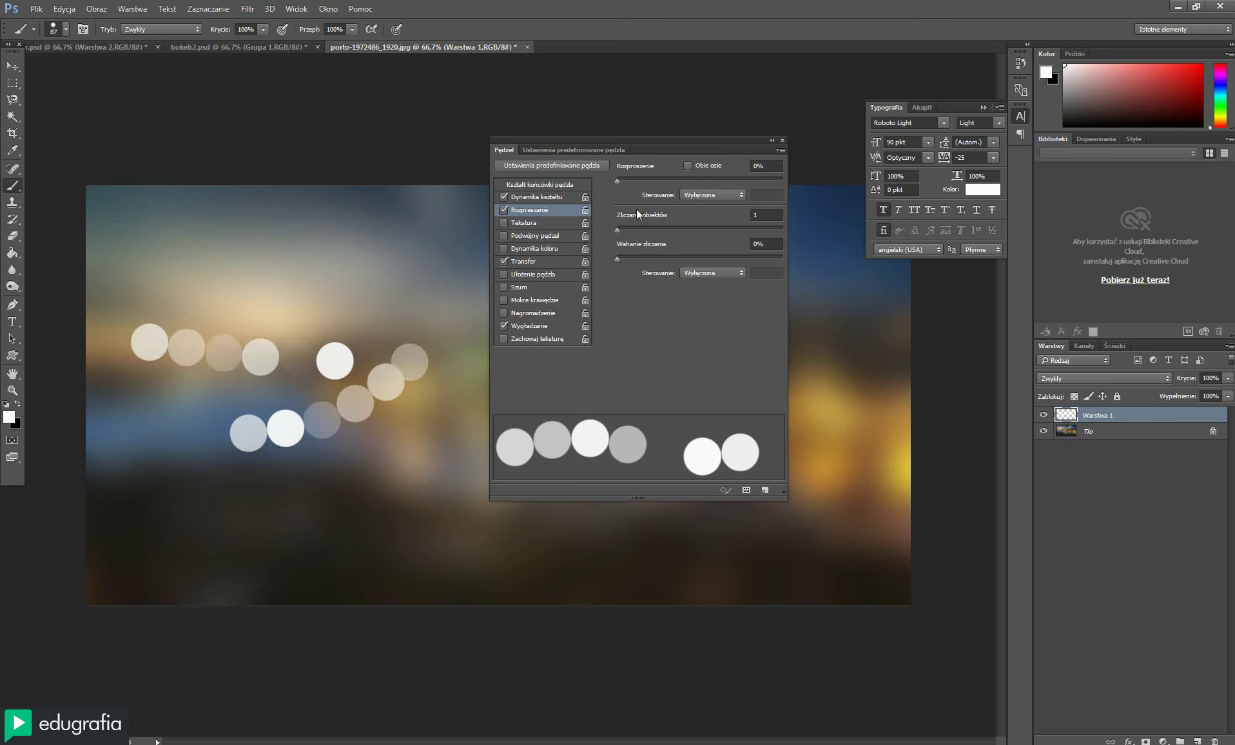
{"action": "left_click_drag", "start_coordinate": [615, 179], "coordinate": [706, 182]}
{"action": "mouse_move", "coordinate": [149, 264]}
{"action": "left_mouse_down"}
{"action": "mouse_move", "coordinate": [212, 277]}
{"action": "mouse_move", "coordinate": [417, 275]}
{"action": "left_mouse_up"}
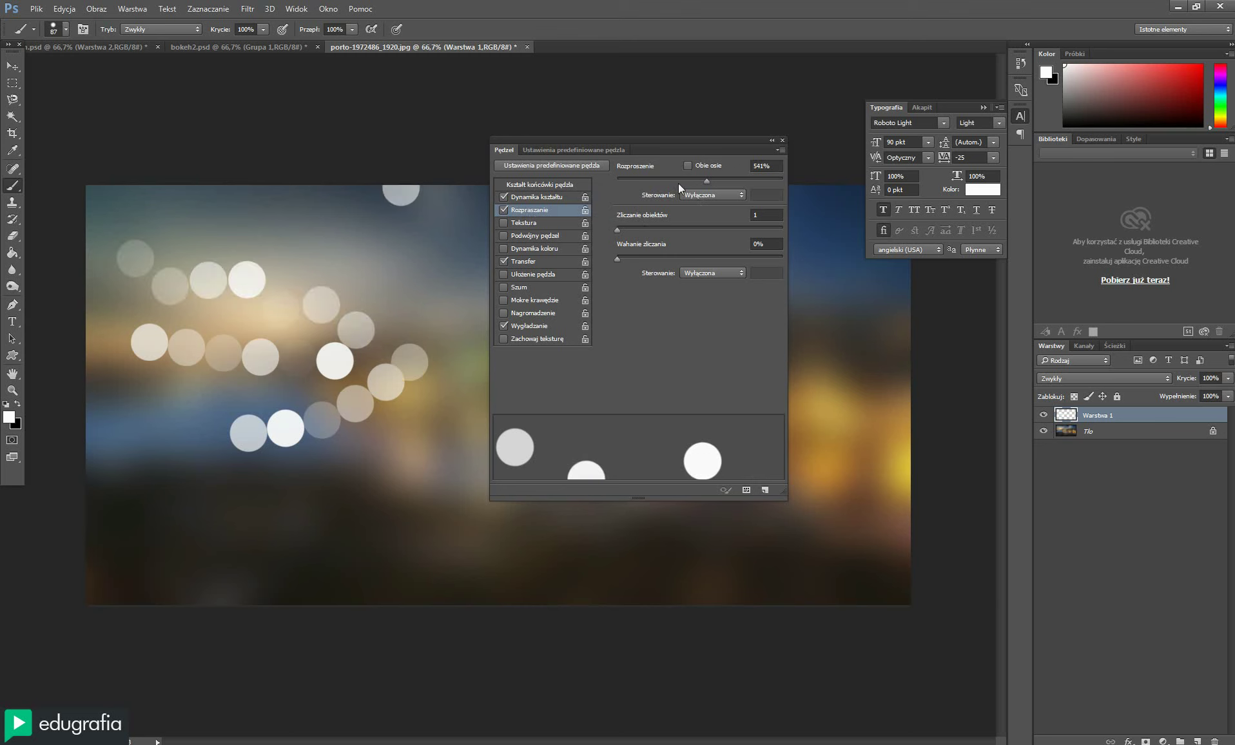
{"action": "key", "text": "ctrl+z"}
{"action": "key", "text": "ctrl+alt+z"}
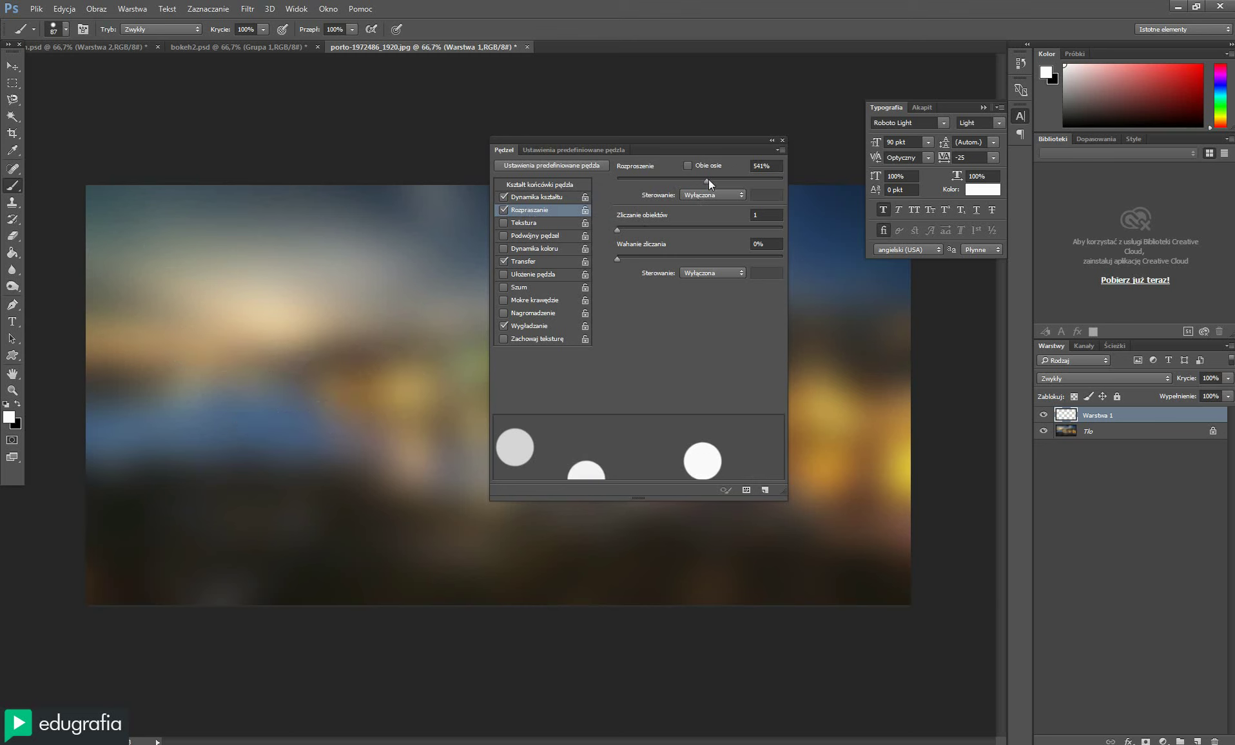
Settle scattering at 661% with Both Axes off, clearing all test strokes
{"action": "left_click_drag", "start_coordinate": [708, 180], "coordinate": [775, 181]}
{"action": "left_click_drag", "start_coordinate": [127, 338], "coordinate": [407, 347]}
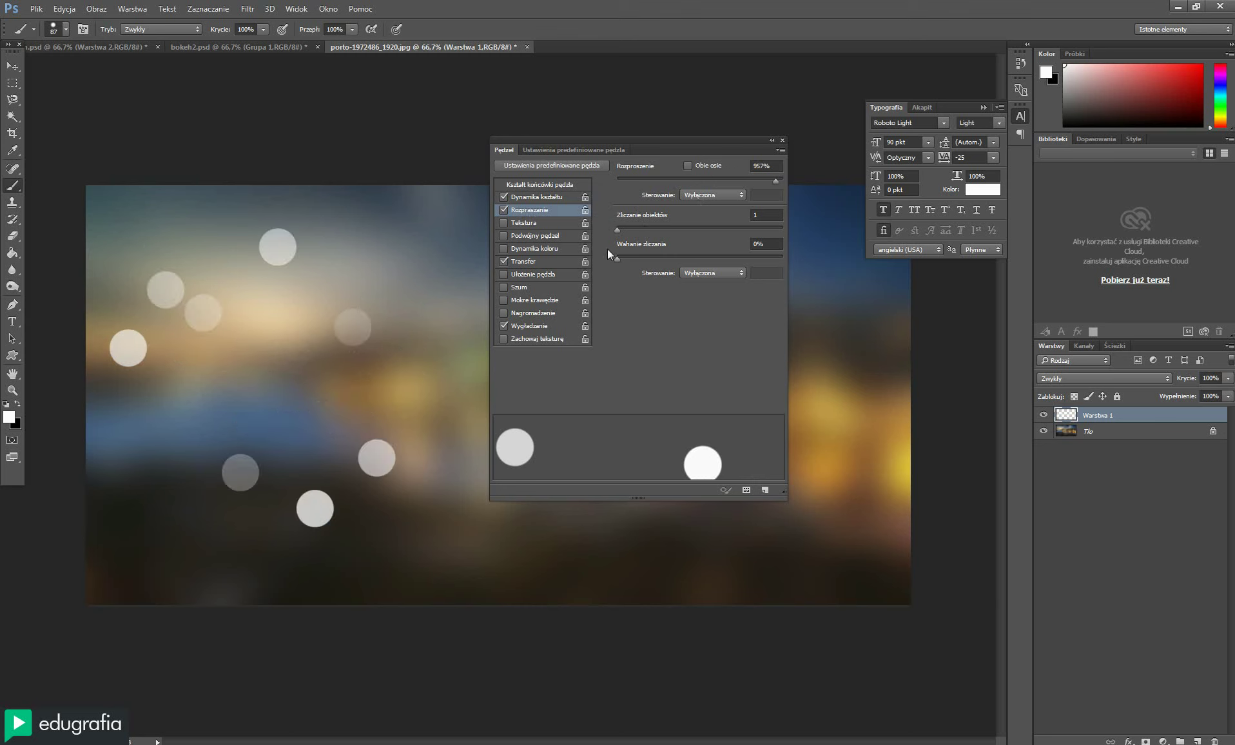
{"action": "key", "text": "ctrl+alt+z"}
{"action": "left_click_drag", "start_coordinate": [772, 181], "coordinate": [726, 183]}
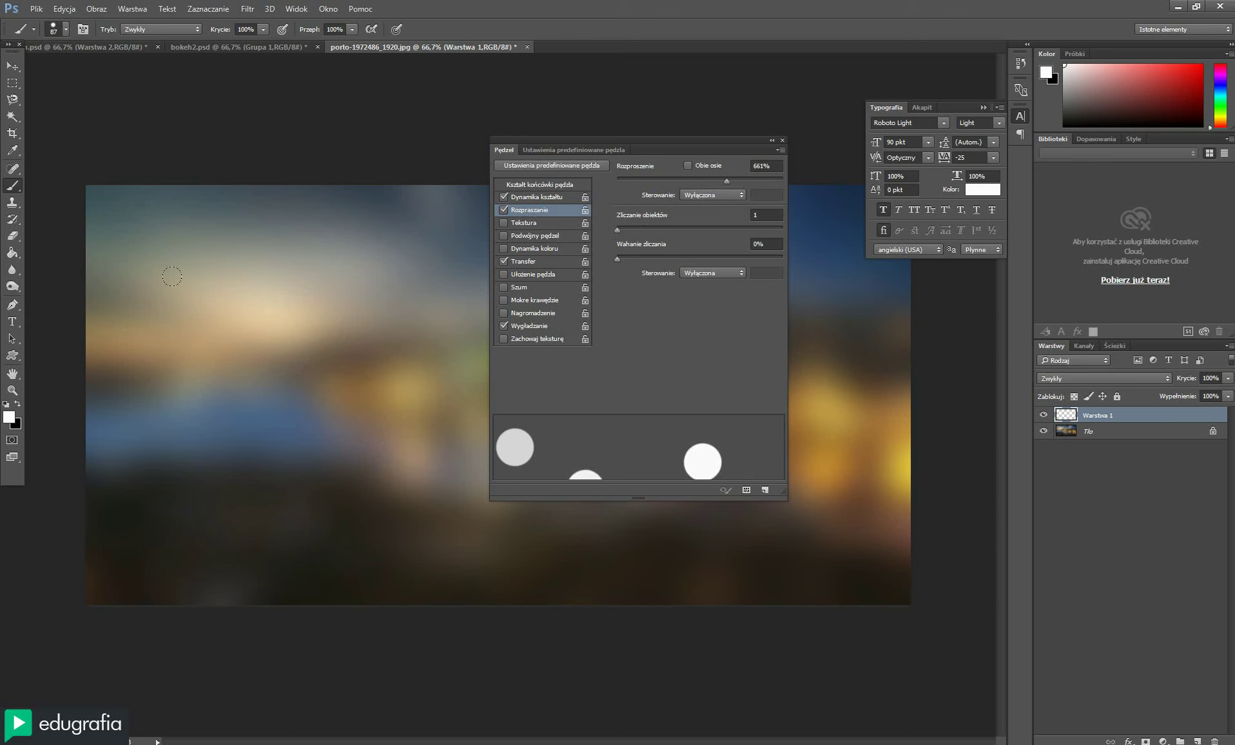
{"action": "mouse_move", "coordinate": [181, 283]}
{"action": "left_mouse_down"}
{"action": "mouse_move", "coordinate": [394, 409]}
{"action": "mouse_move", "coordinate": [212, 480]}
{"action": "left_mouse_up"}
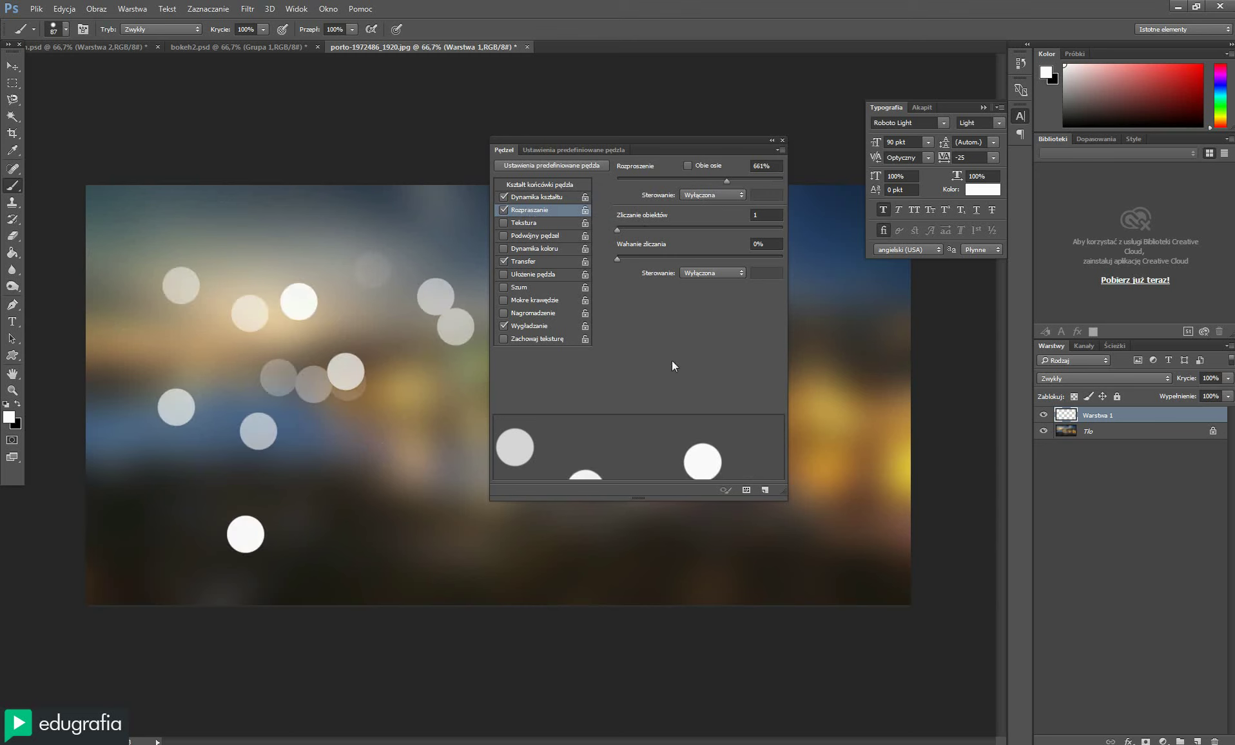
{"action": "key", "text": "ctrl+z"}
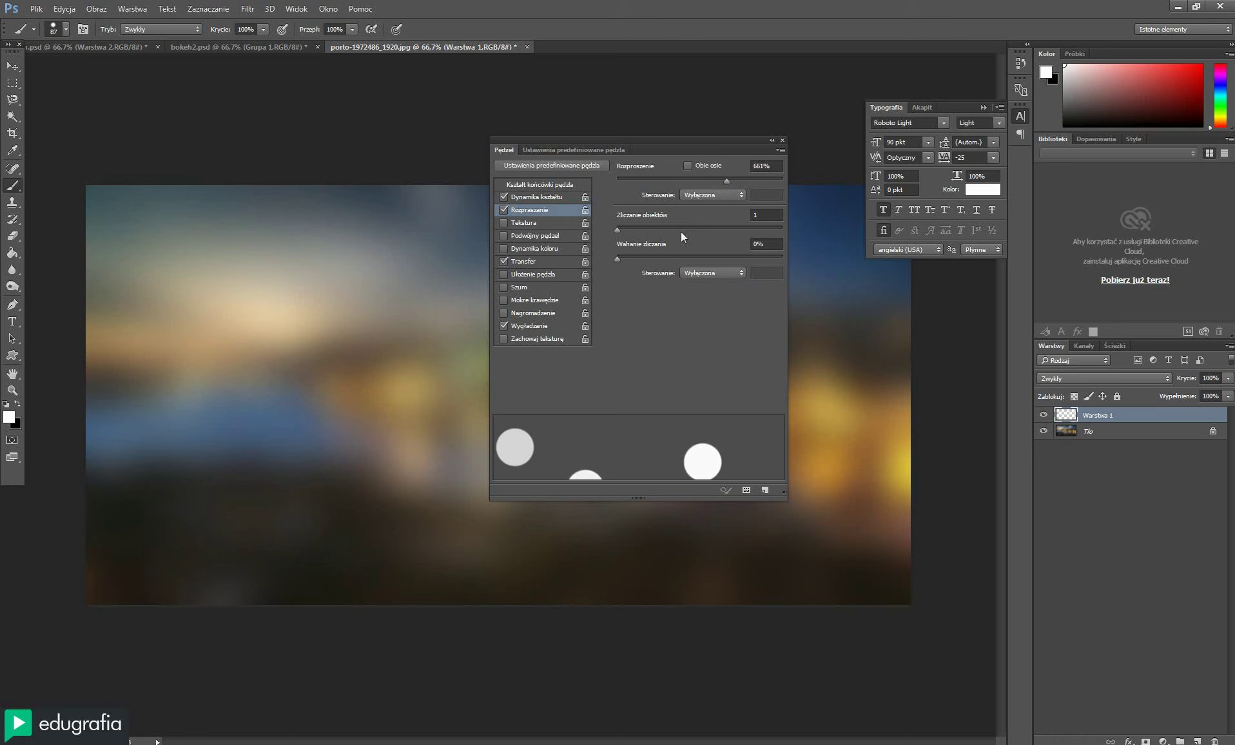
{"action": "left_click", "coordinate": [687, 166]}
{"action": "left_click_drag", "start_coordinate": [207, 290], "coordinate": [453, 408]}
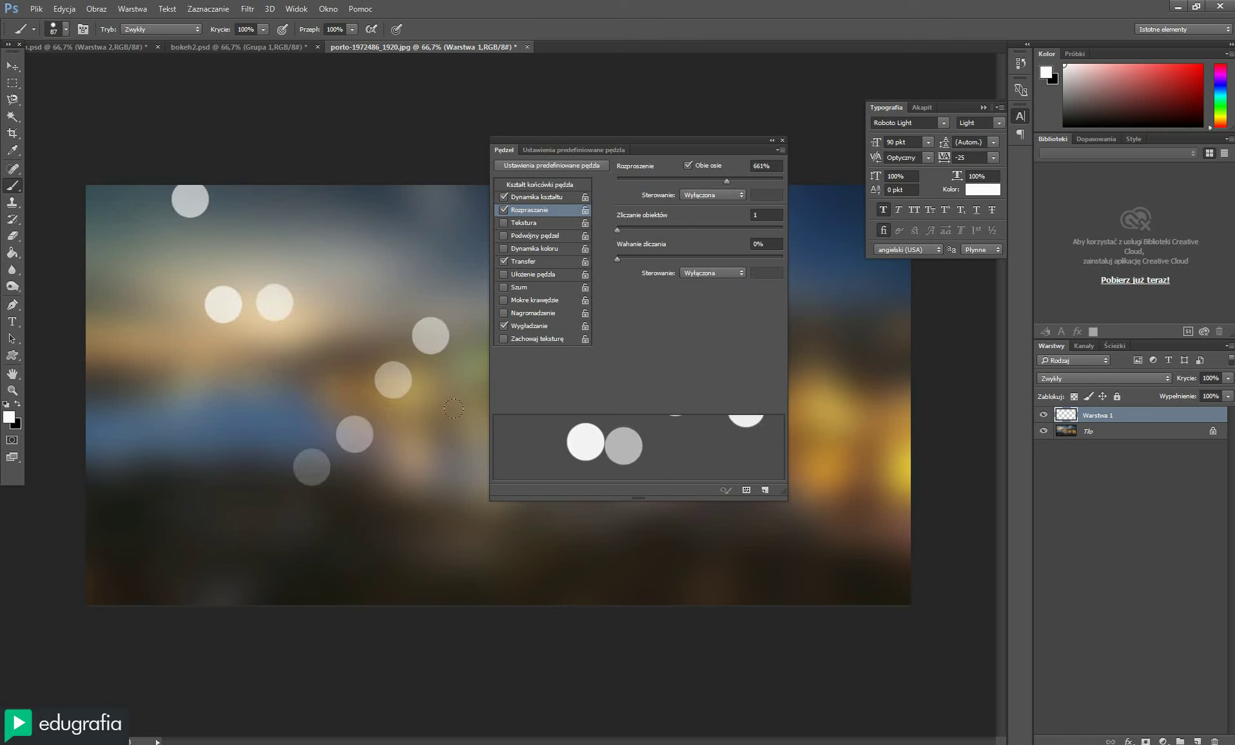
{"action": "left_click_drag", "start_coordinate": [128, 341], "coordinate": [309, 386]}
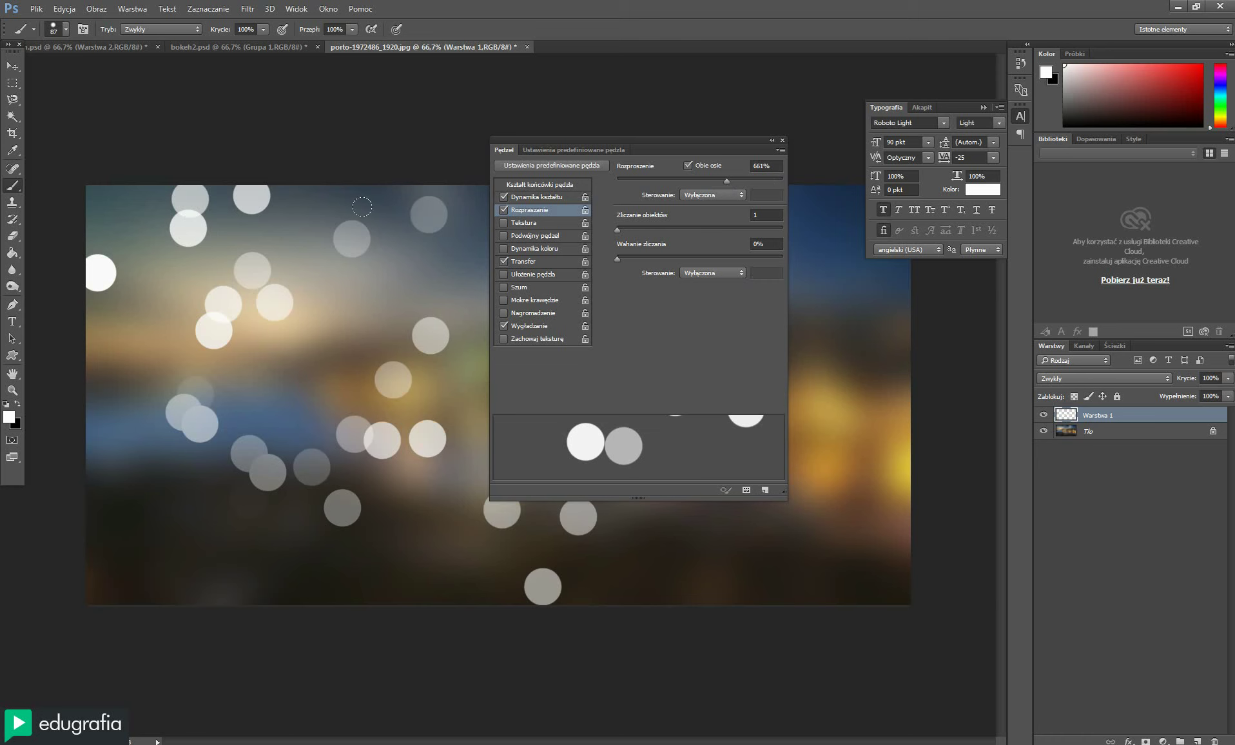
{"action": "left_click", "coordinate": [688, 166]}
{"action": "key", "text": "ctrl+alt+z"}
{"action": "key", "text": "ctrl+alt+z"}
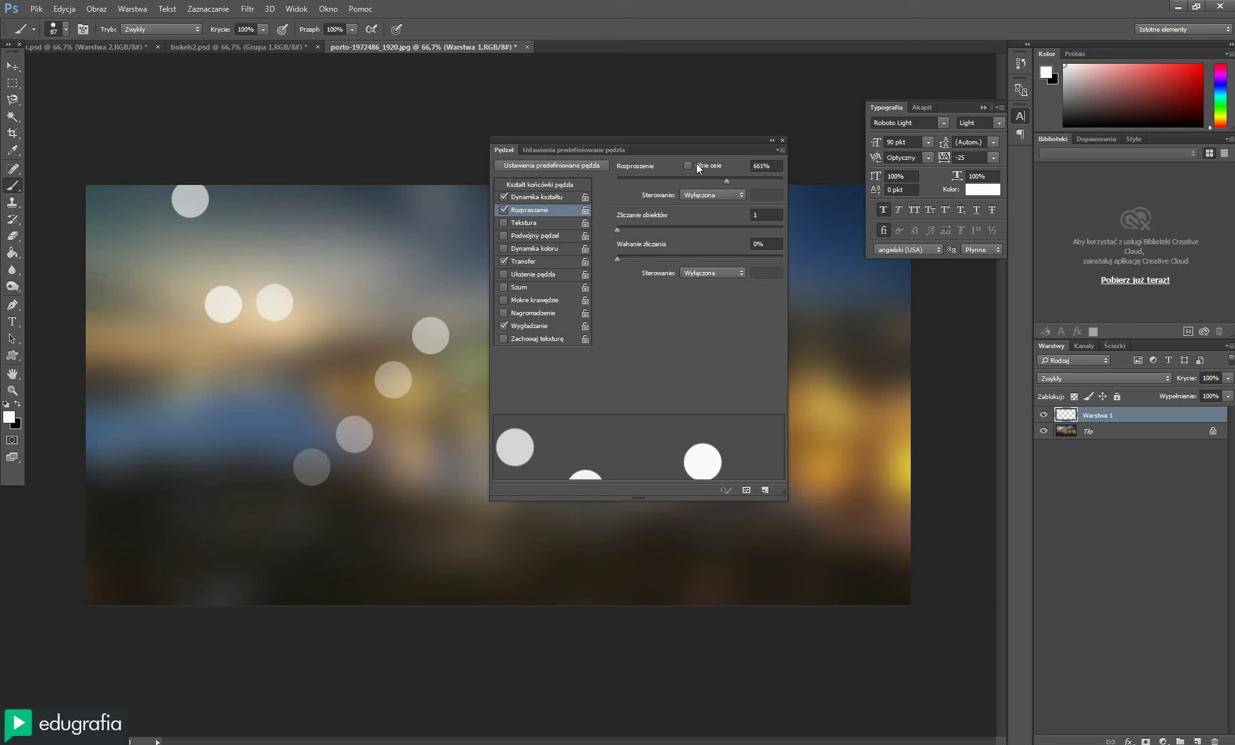
{"action": "key", "text": "ctrl+alt+z"}
{"action": "key", "text": "ctrl+alt+z"}
{"action": "key", "text": "ctrl+alt+z"}
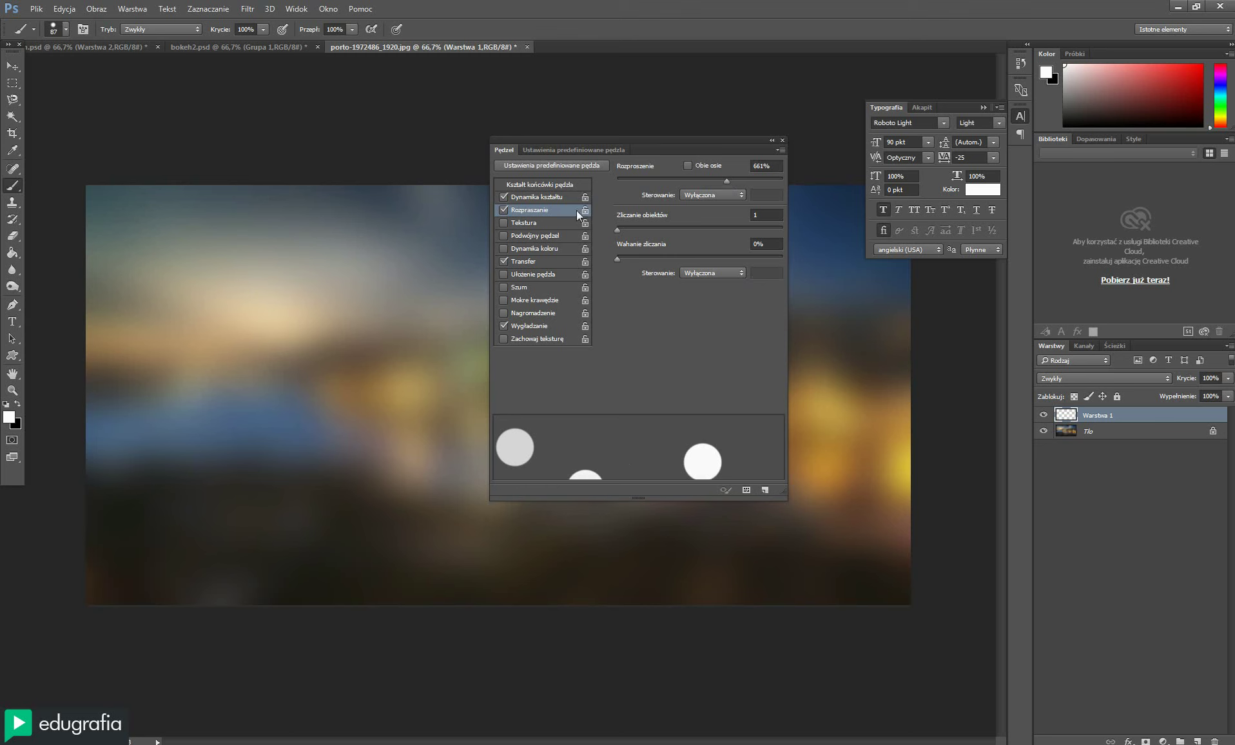
Set Transfer opacity jitter to 100% after comparing with 0%, clearing the test circles
{"action": "left_click", "coordinate": [529, 263]}
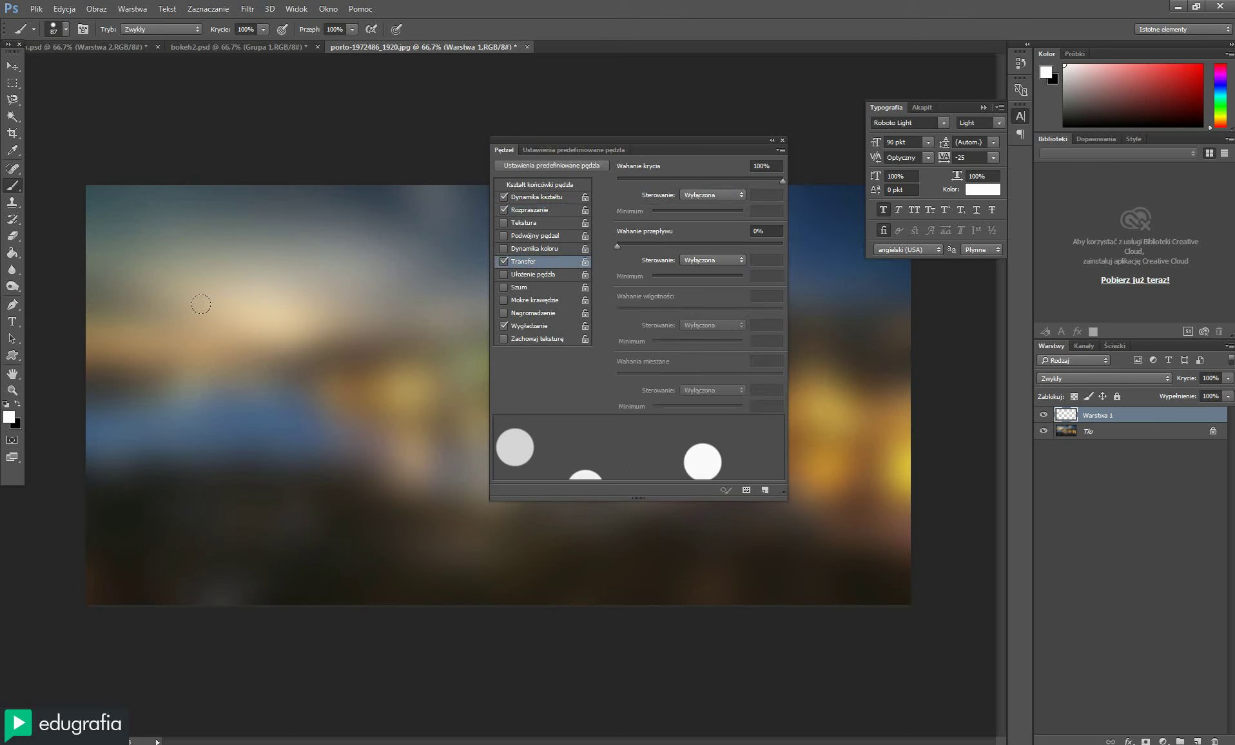
{"action": "left_click_drag", "start_coordinate": [245, 341], "coordinate": [433, 337]}
{"action": "key", "text": "ctrl+z"}
{"action": "left_click_drag", "start_coordinate": [782, 180], "coordinate": [617, 182]}
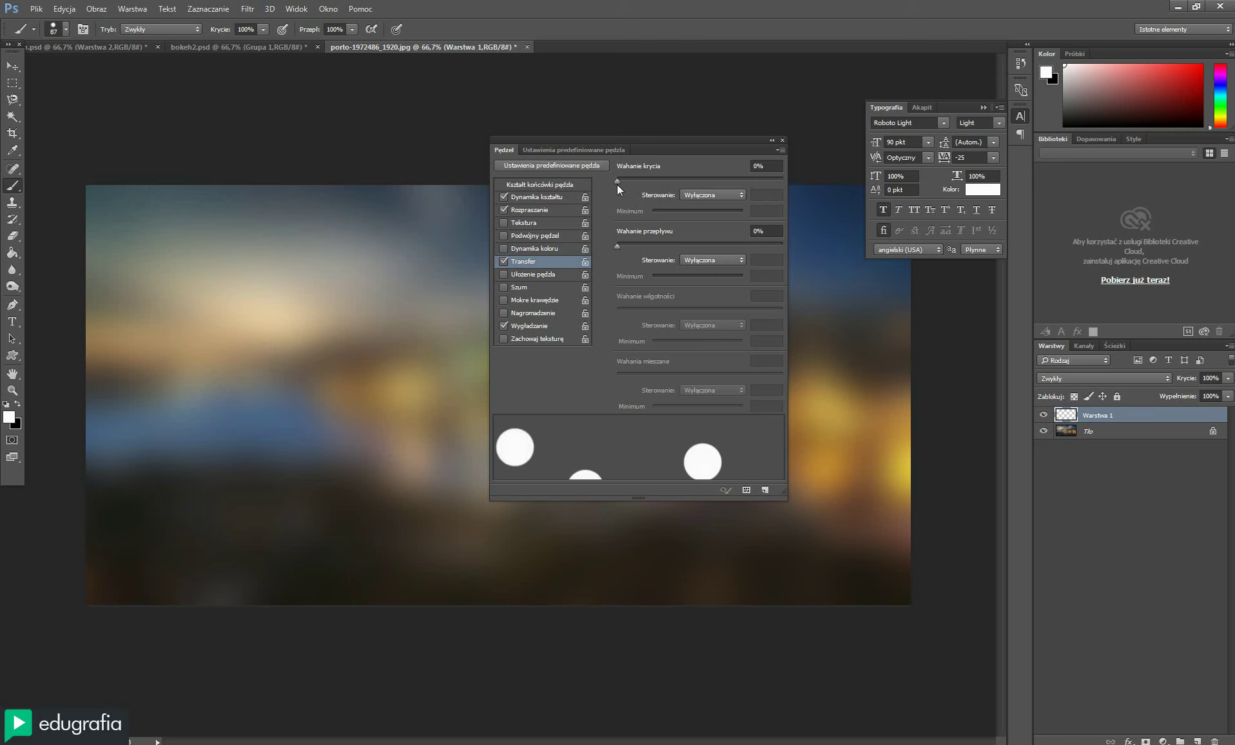
{"action": "mouse_move", "coordinate": [142, 282]}
{"action": "left_mouse_down"}
{"action": "mouse_move", "coordinate": [159, 439]}
{"action": "mouse_move", "coordinate": [409, 485]}
{"action": "left_mouse_up"}
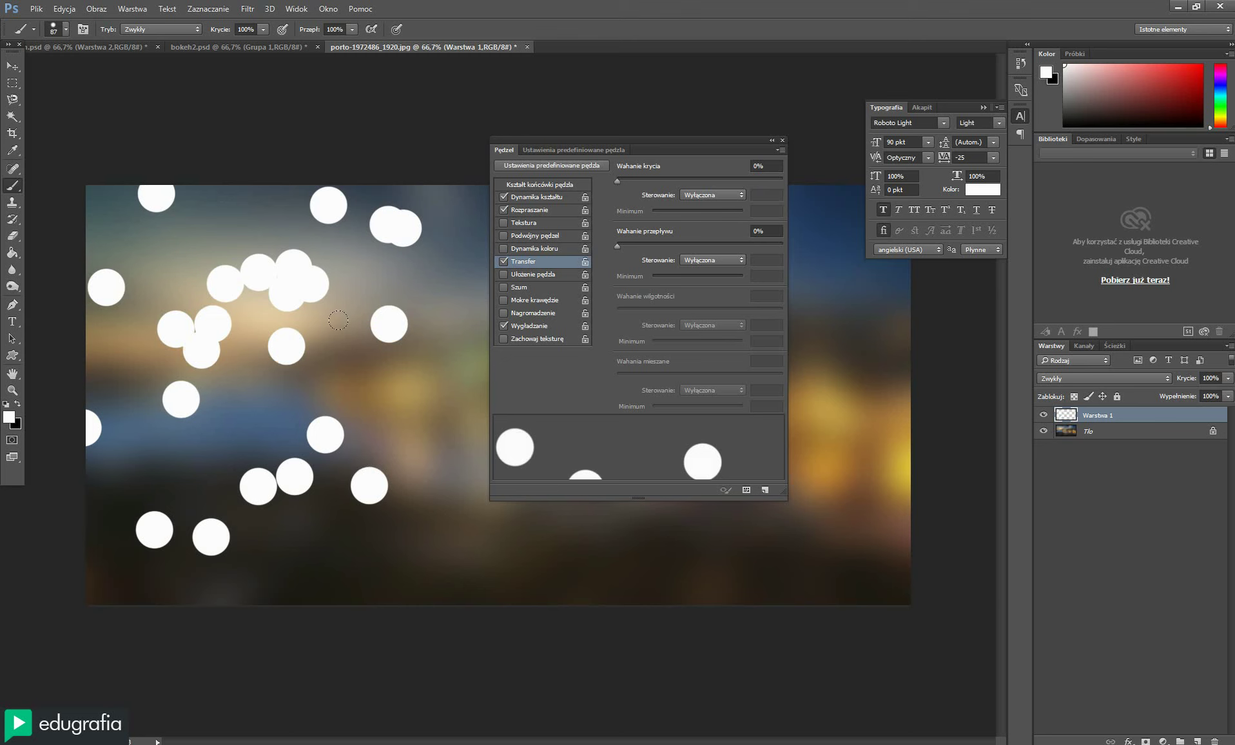
{"action": "key", "text": "ctrl+z"}
{"action": "left_click_drag", "start_coordinate": [618, 180], "coordinate": [837, 184]}
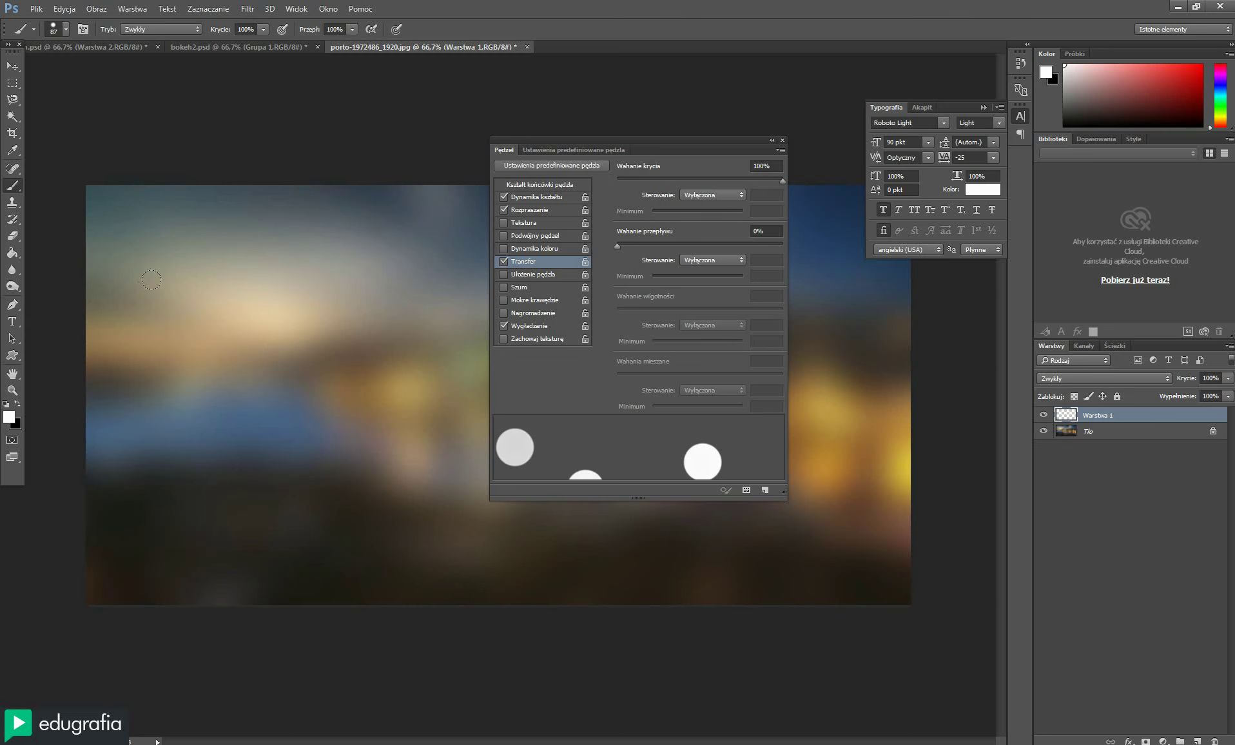
{"action": "left_click_drag", "start_coordinate": [151, 279], "coordinate": [353, 309]}
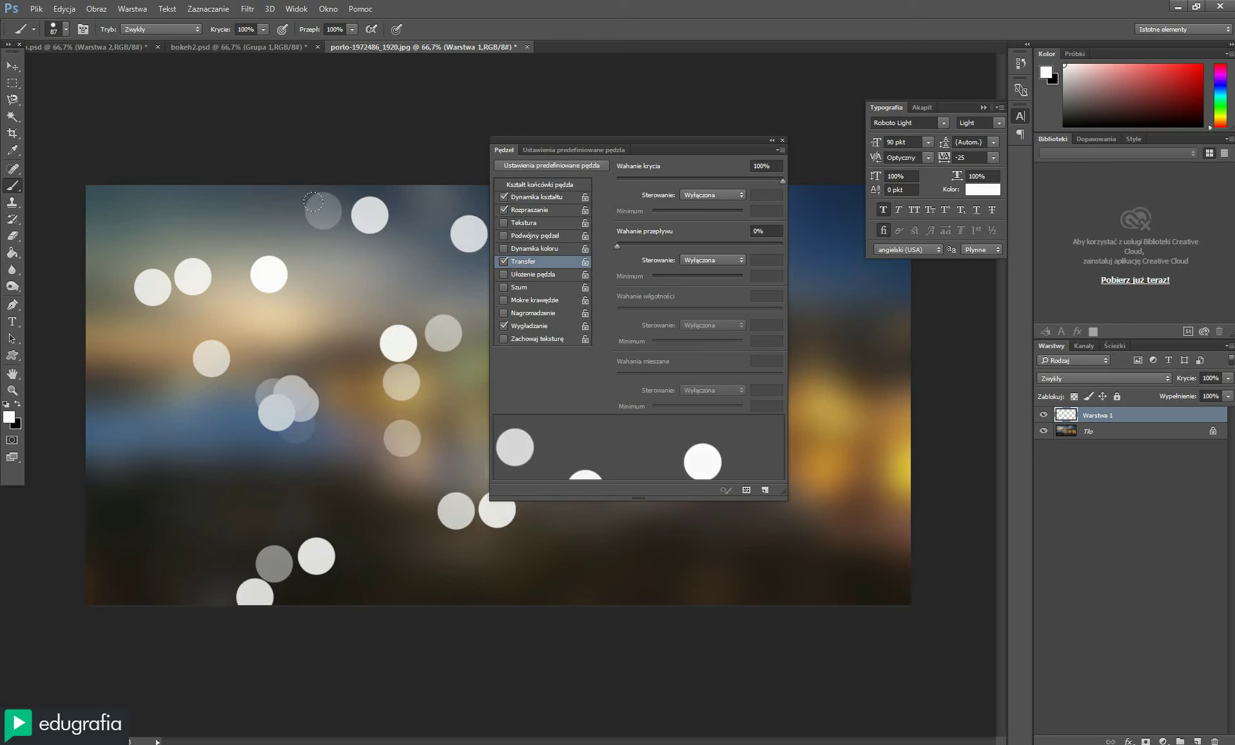
{"action": "left_click_drag", "start_coordinate": [271, 206], "coordinate": [219, 451]}
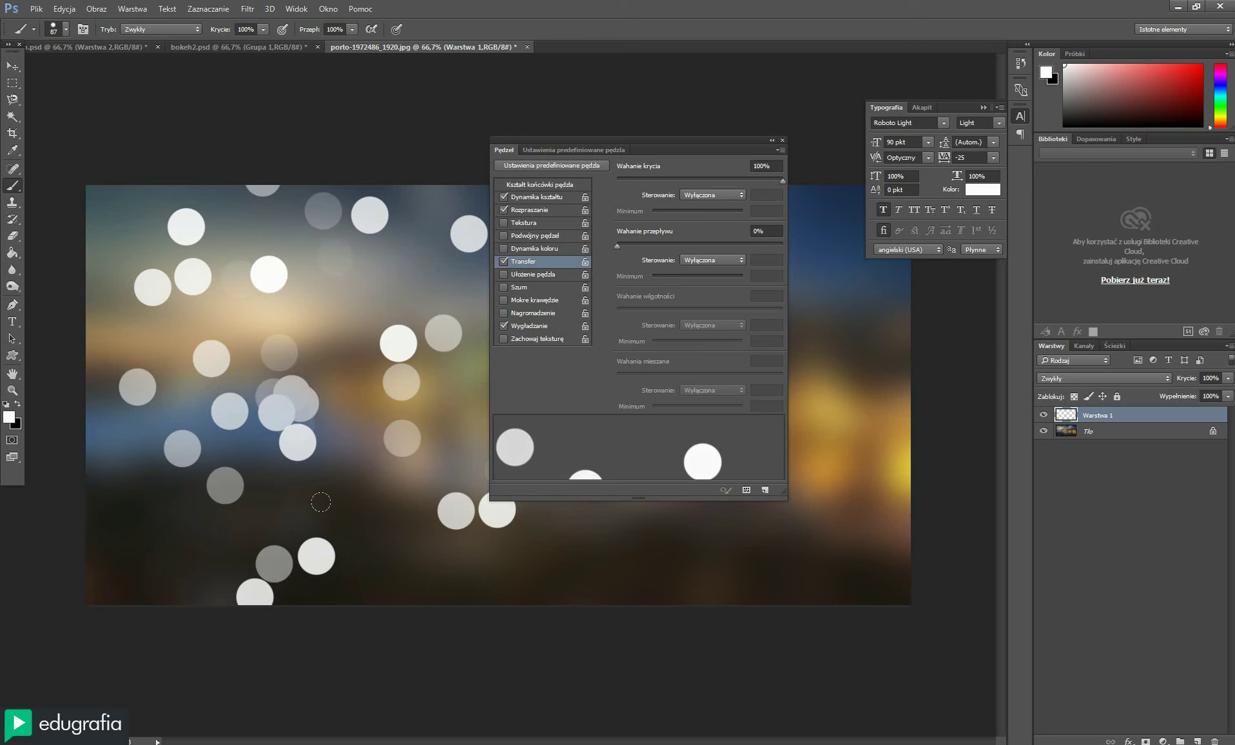
{"action": "key", "text": "ctrl+alt+z"}
{"action": "key", "text": "ctrl+alt+z"}
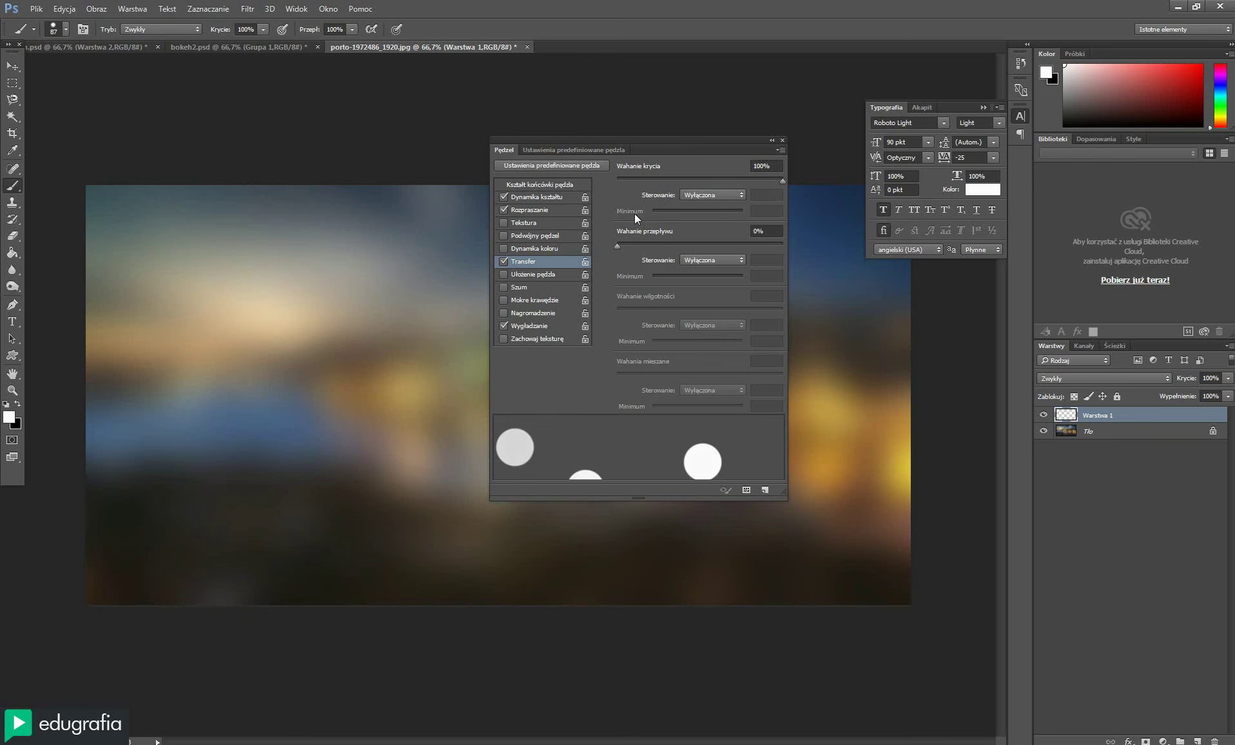
{"action": "left_click", "coordinate": [557, 184]}
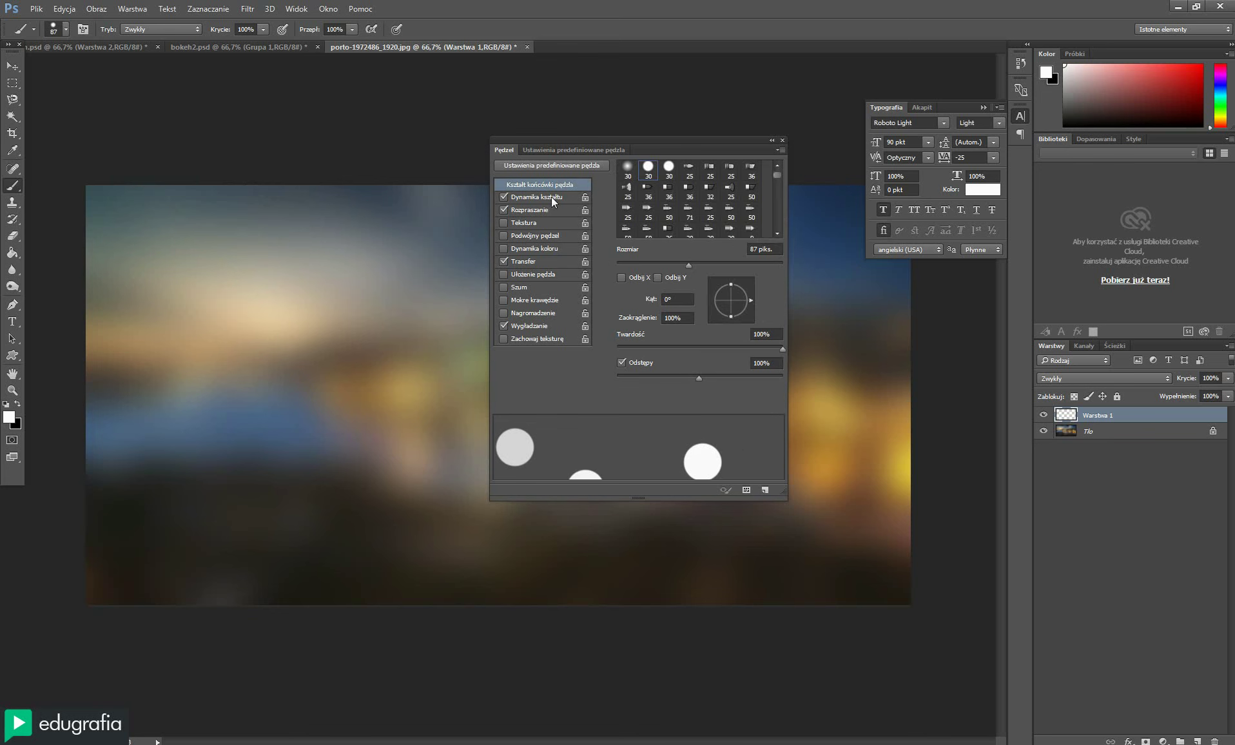
Enable Scattering and Transfer, then paint white bokeh circles across the photo on Warstwa 1
{"action": "left_click", "coordinate": [542, 210]}
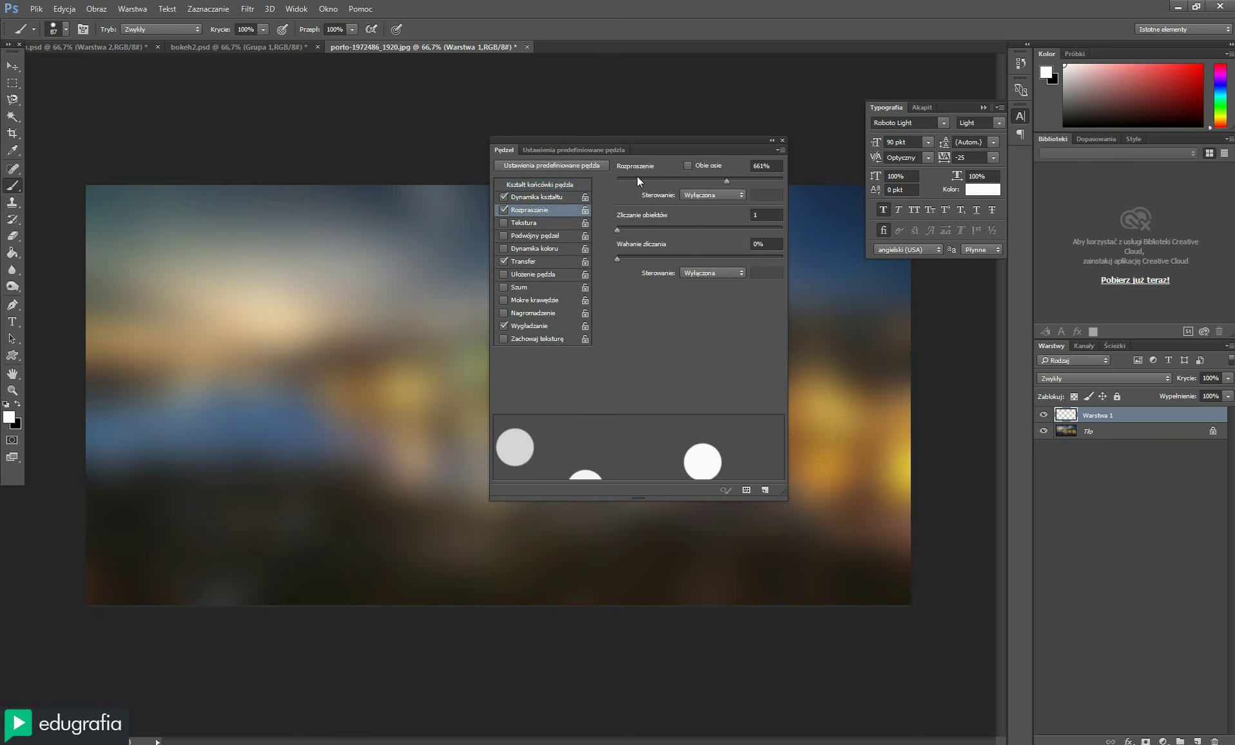
{"action": "left_click", "coordinate": [523, 262]}
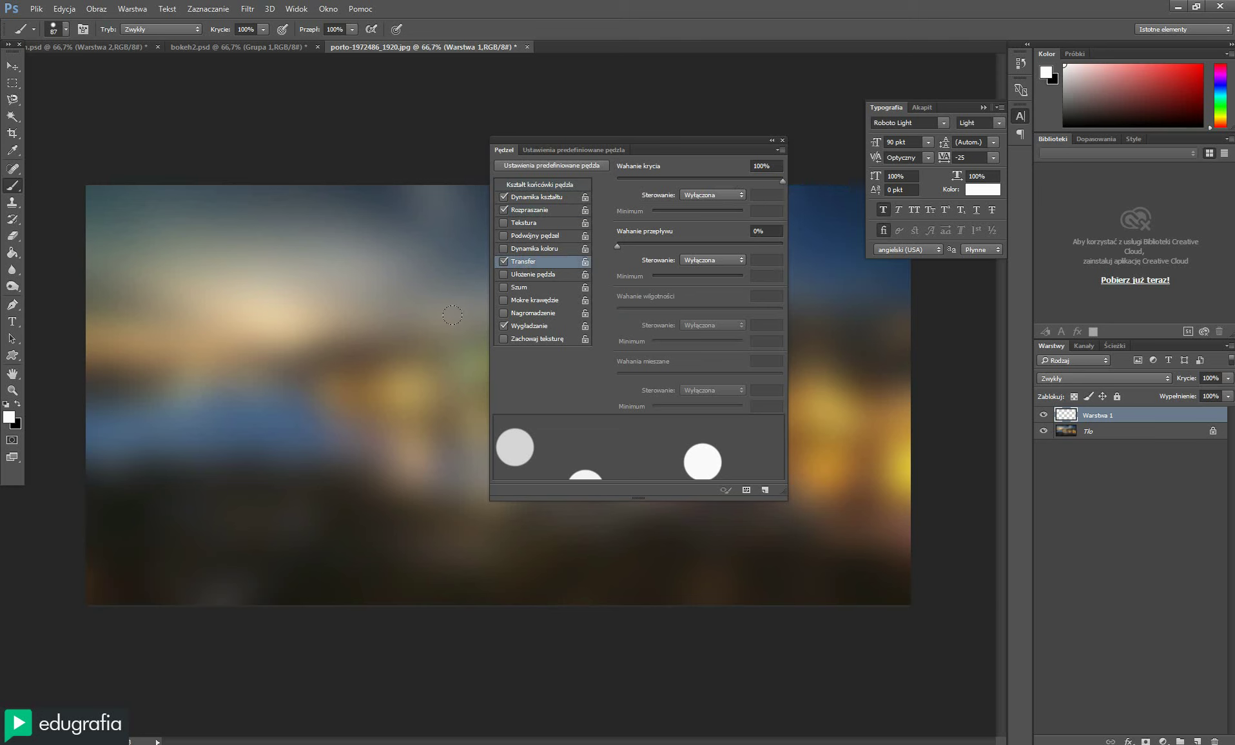
{"action": "left_click", "coordinate": [772, 141]}
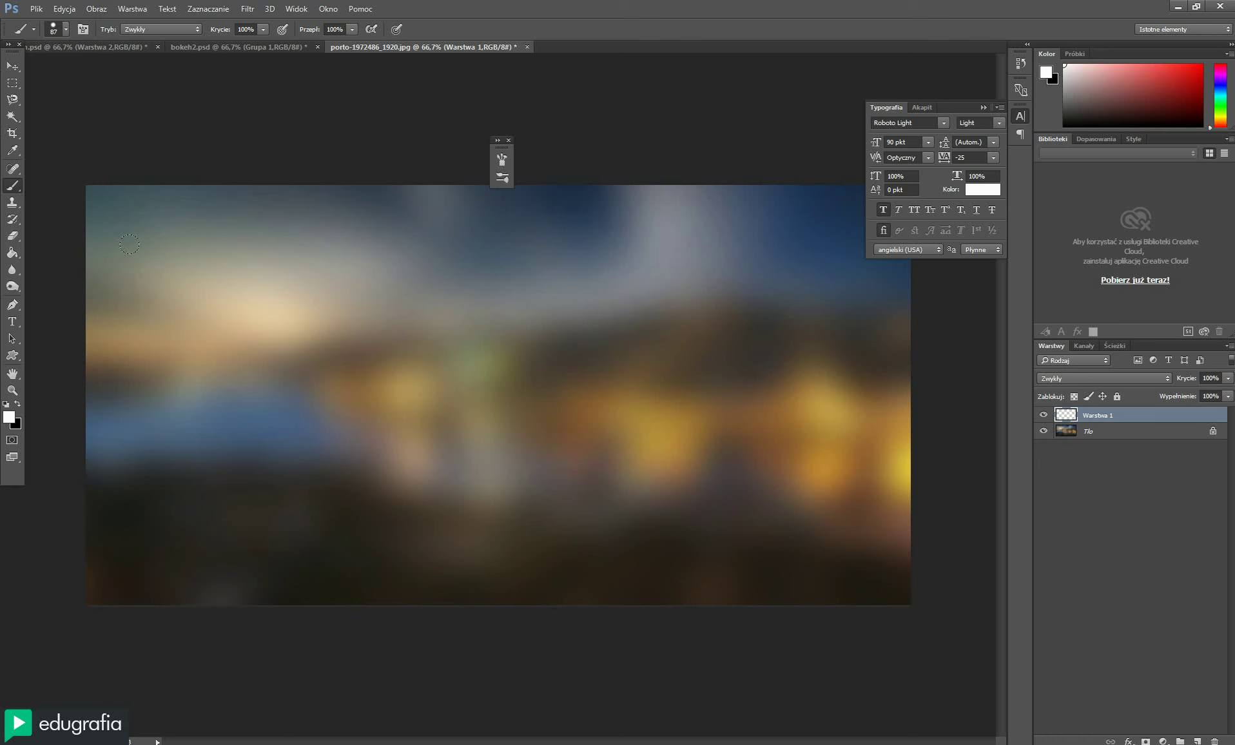
{"action": "mouse_move", "coordinate": [129, 244]}
{"action": "left_mouse_down"}
{"action": "mouse_move", "coordinate": [400, 225]}
{"action": "mouse_move", "coordinate": [765, 312]}
{"action": "left_mouse_up"}
{"action": "mouse_move", "coordinate": [143, 426]}
{"action": "left_mouse_down"}
{"action": "mouse_move", "coordinate": [283, 315]}
{"action": "mouse_move", "coordinate": [709, 503]}
{"action": "mouse_move", "coordinate": [769, 373]}
{"action": "left_mouse_up"}
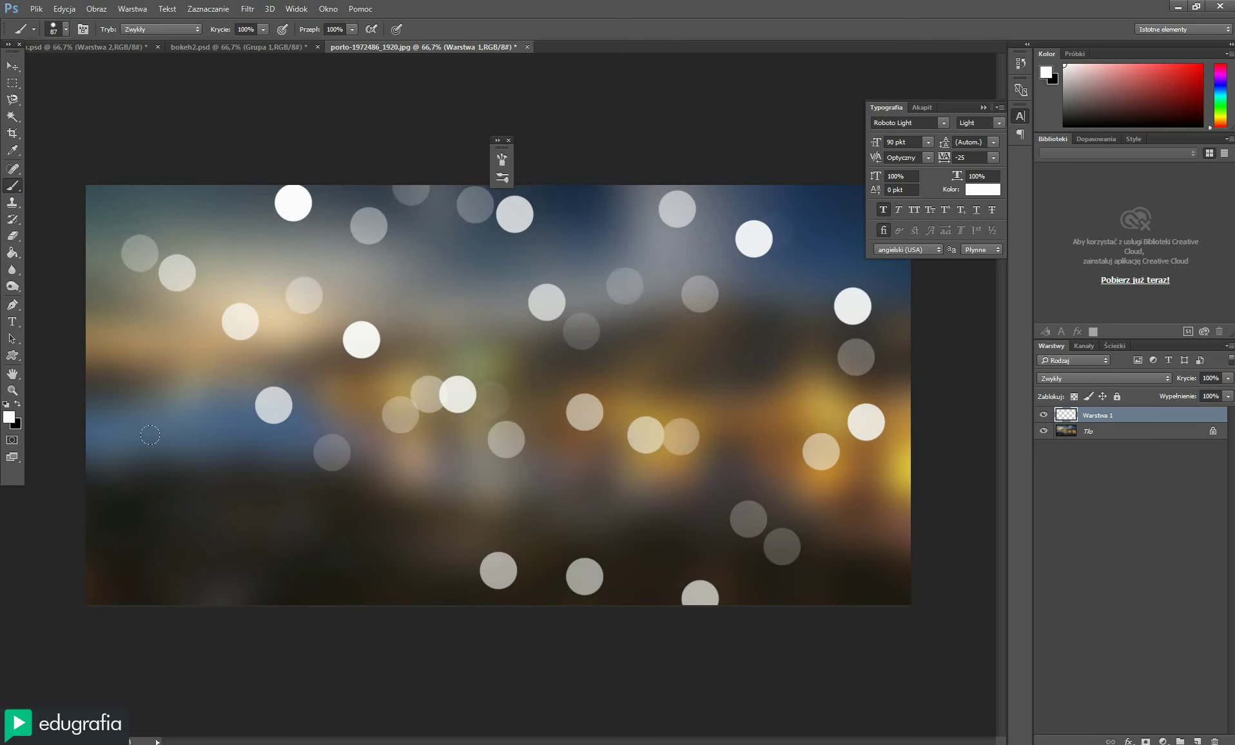
{"action": "left_click_drag", "start_coordinate": [155, 422], "coordinate": [405, 587]}
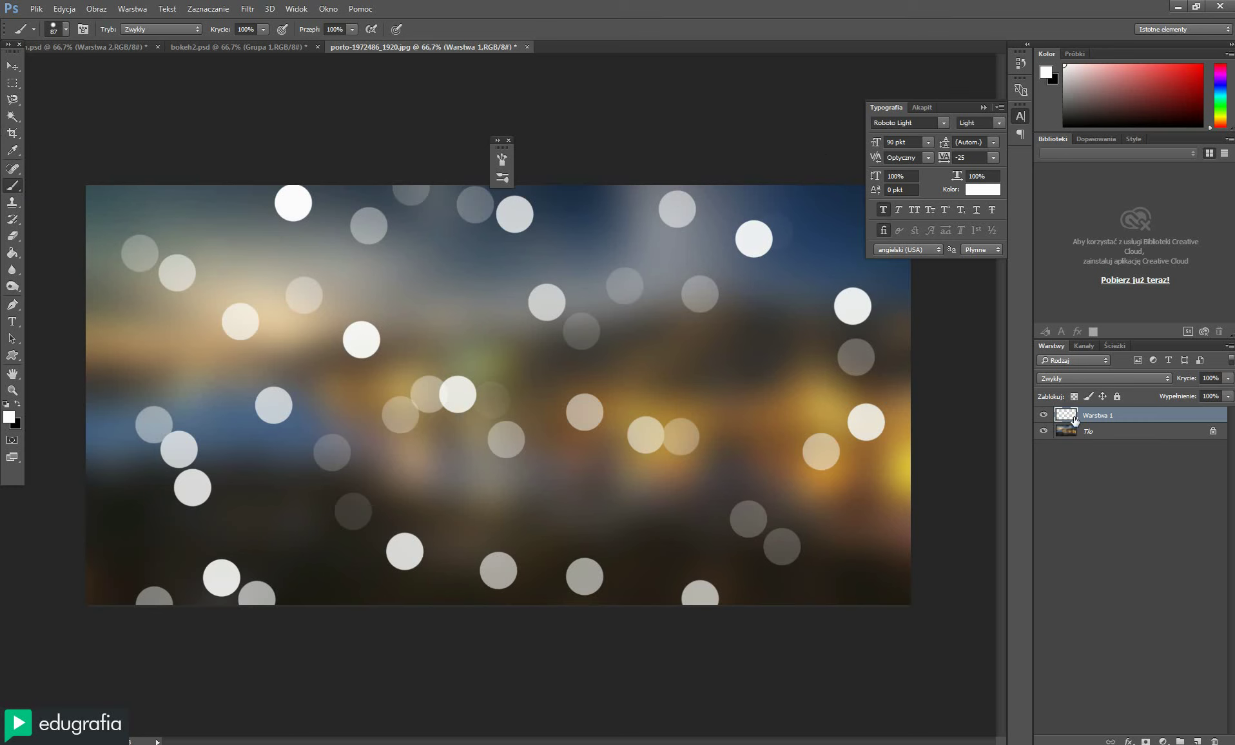
Duplicate the bokeh layer twice and select Warstwa 1 kopia
{"action": "key", "text": "ctrl+j"}
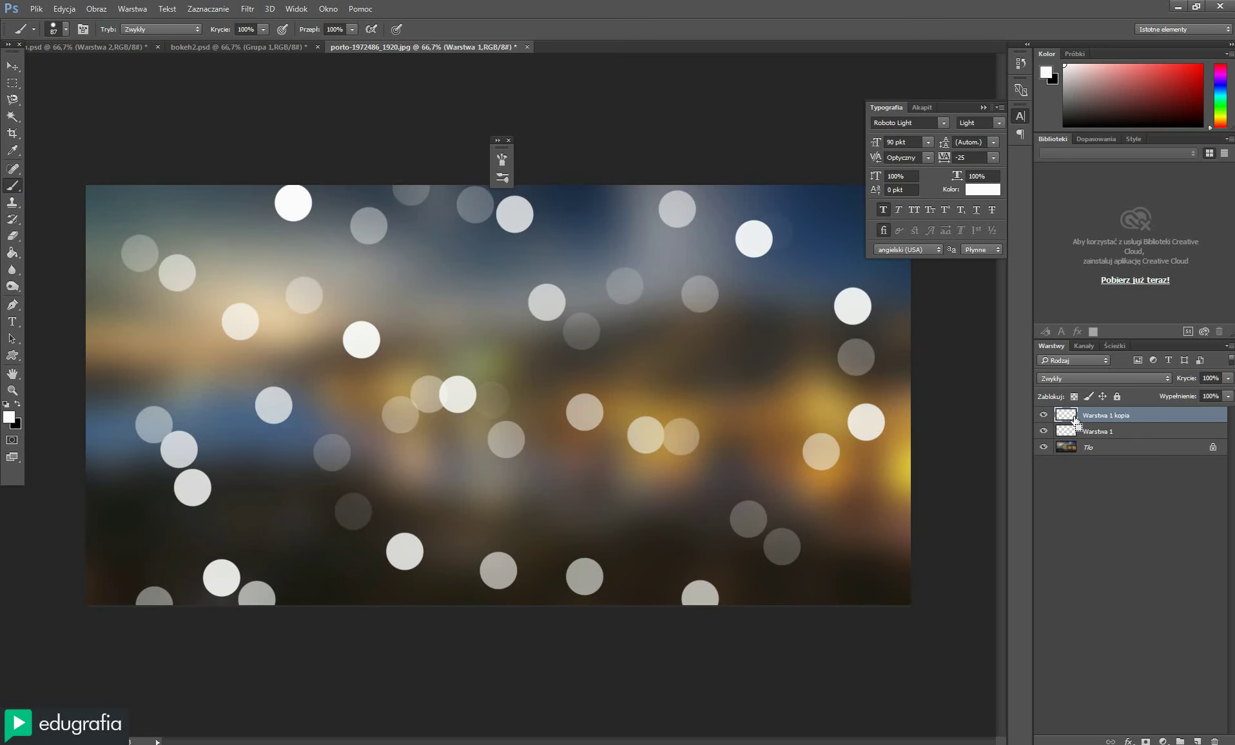
{"action": "key", "text": "ctrl+j"}
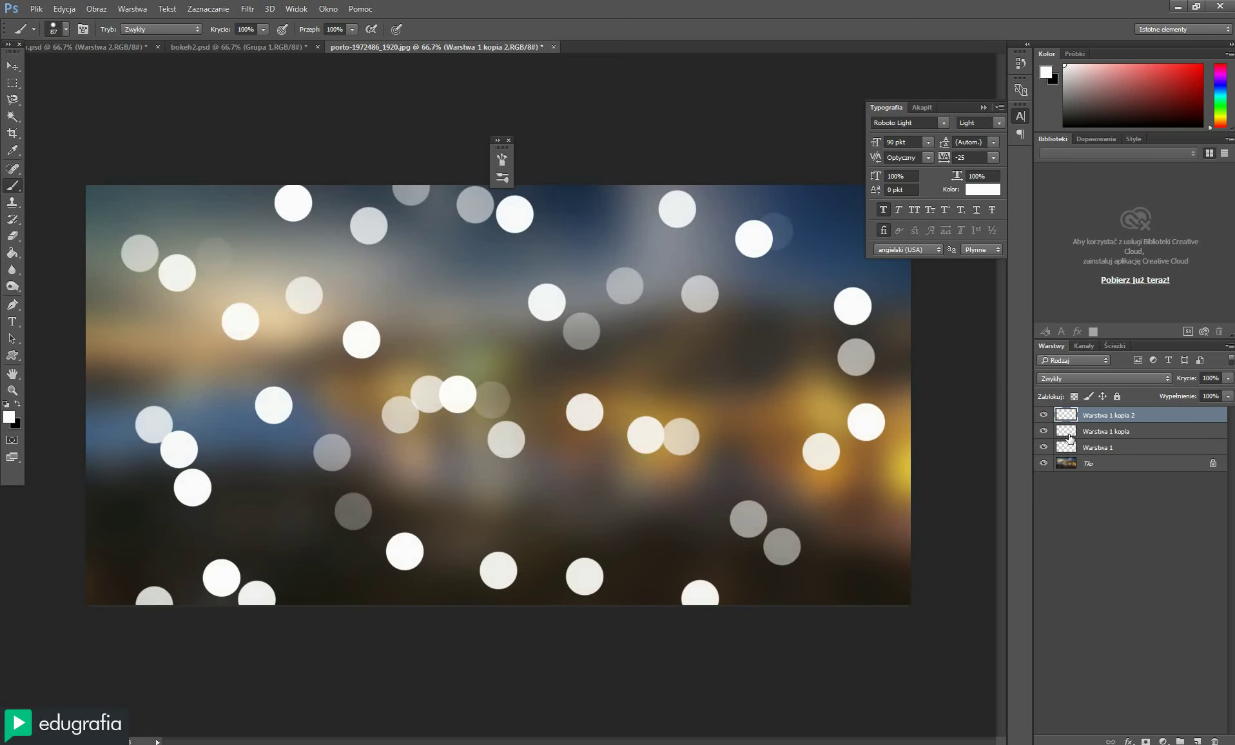
{"action": "left_click", "coordinate": [1069, 436]}
Gaussian-blur the first bokeh copy at 15,5 px and nudge it right and down
{"action": "left_click", "coordinate": [248, 9]}
{"action": "mouse_move", "coordinate": [266, 186]}
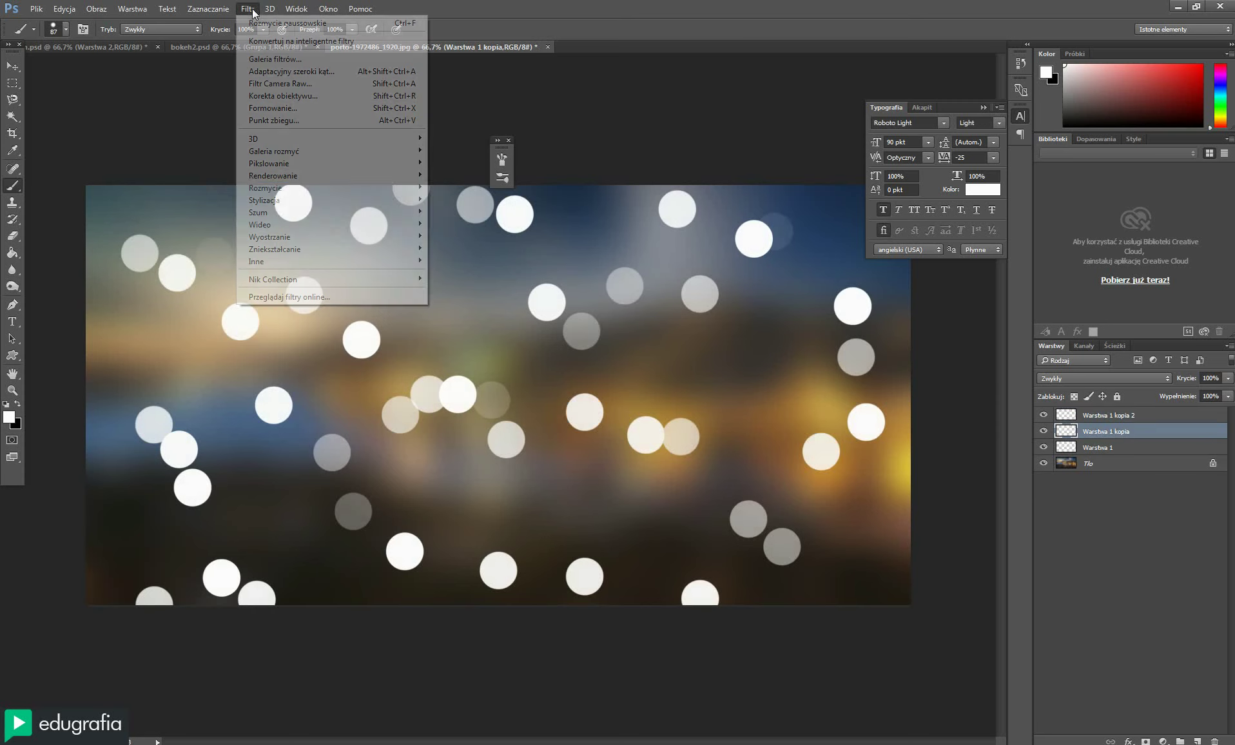
{"action": "left_click", "coordinate": [483, 224]}
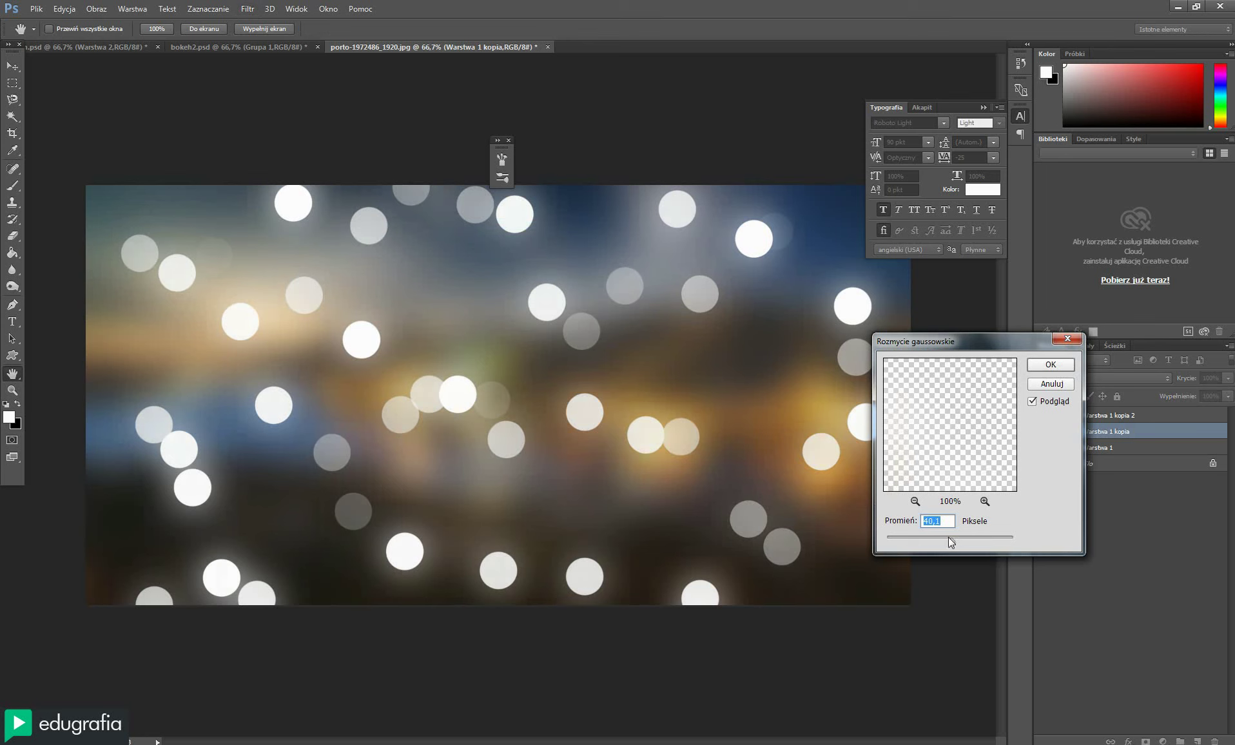
{"action": "left_click_drag", "start_coordinate": [951, 543], "coordinate": [939, 541]}
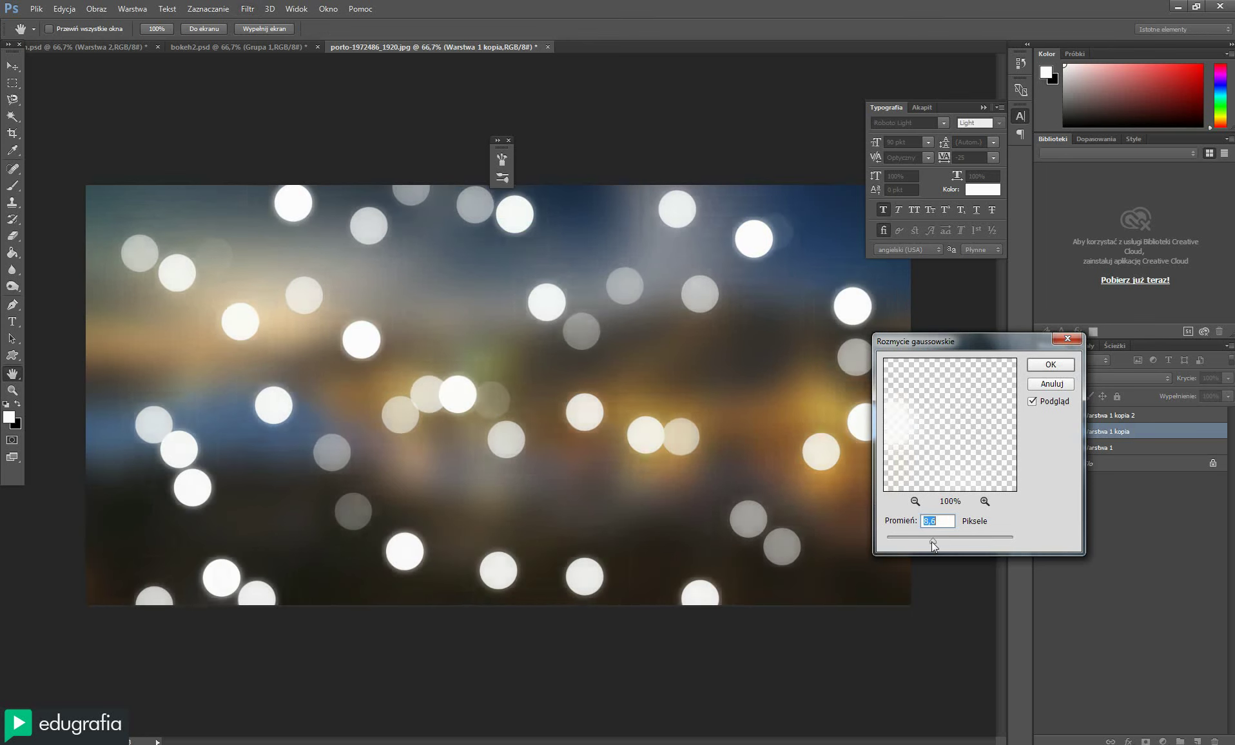
{"action": "left_click", "coordinate": [1050, 364]}
{"action": "left_click_drag", "start_coordinate": [301, 311], "coordinate": [439, 401]}
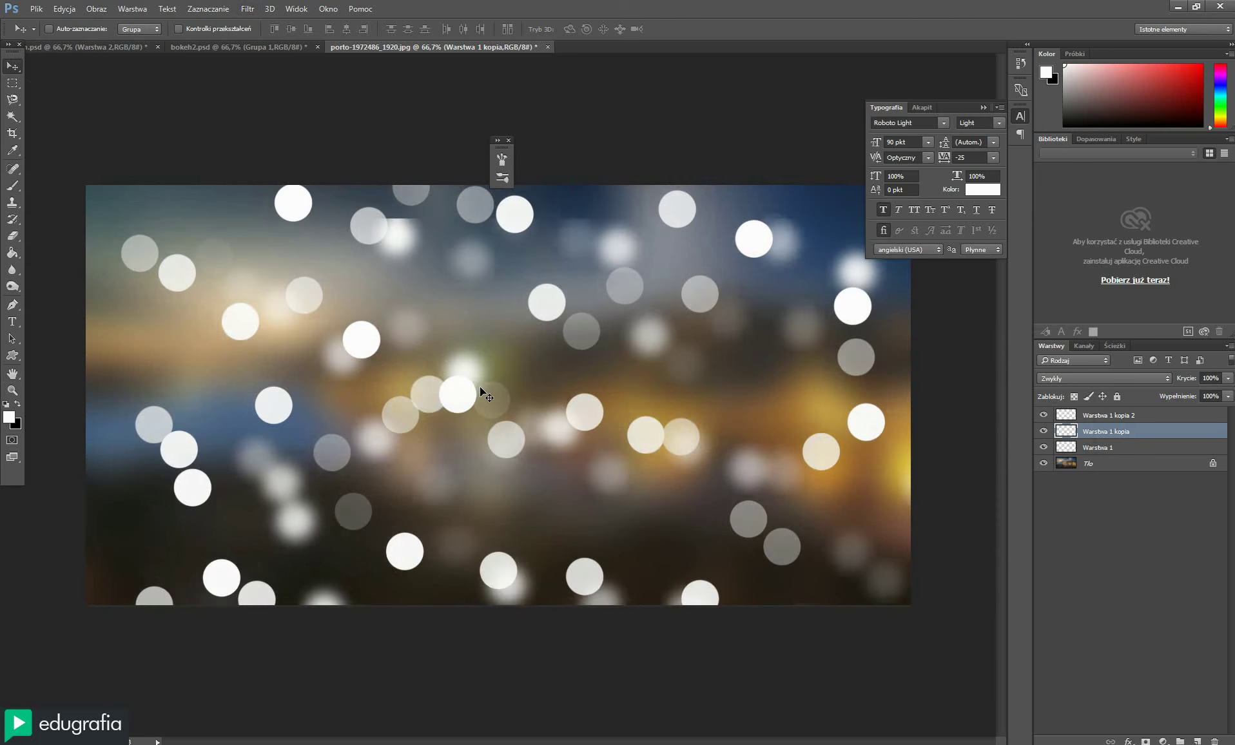
Blur the copy again at 89,2 px, then select Warstwa 1
{"action": "left_click", "coordinate": [246, 9]}
{"action": "mouse_move", "coordinate": [328, 187]}
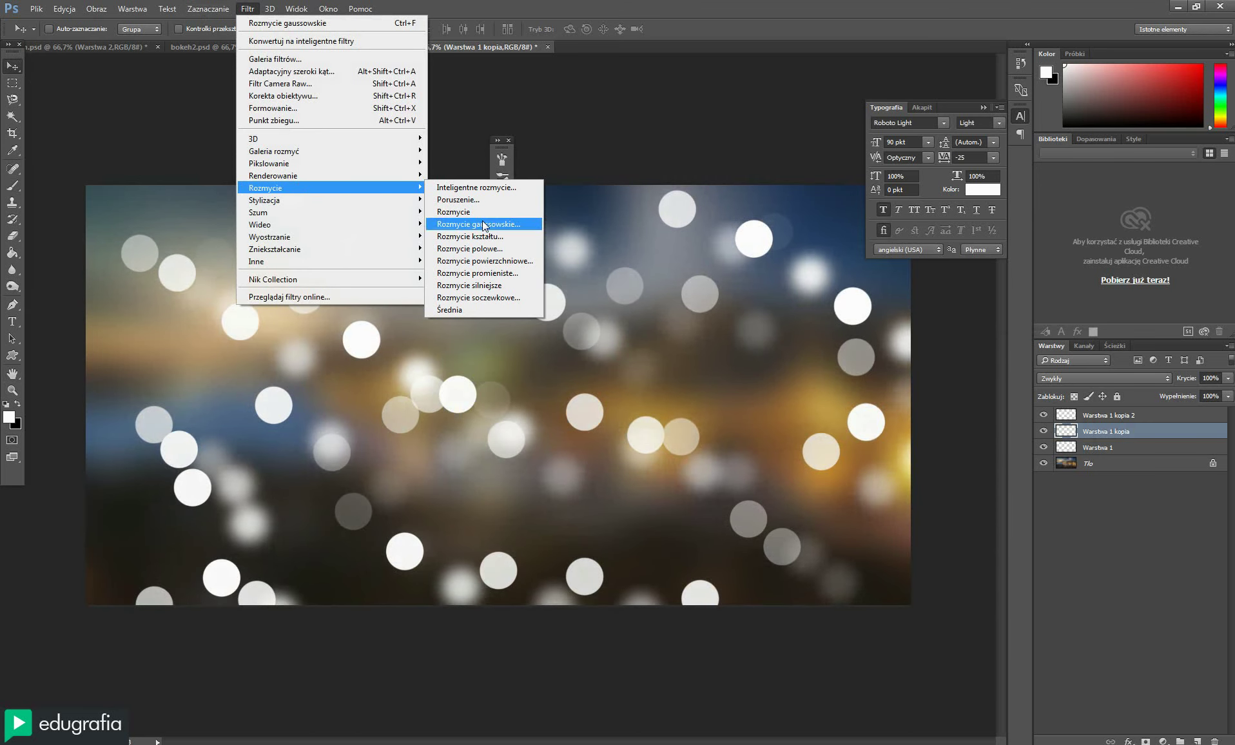
{"action": "left_click", "coordinate": [482, 220]}
{"action": "left_click_drag", "start_coordinate": [940, 540], "coordinate": [961, 540]}
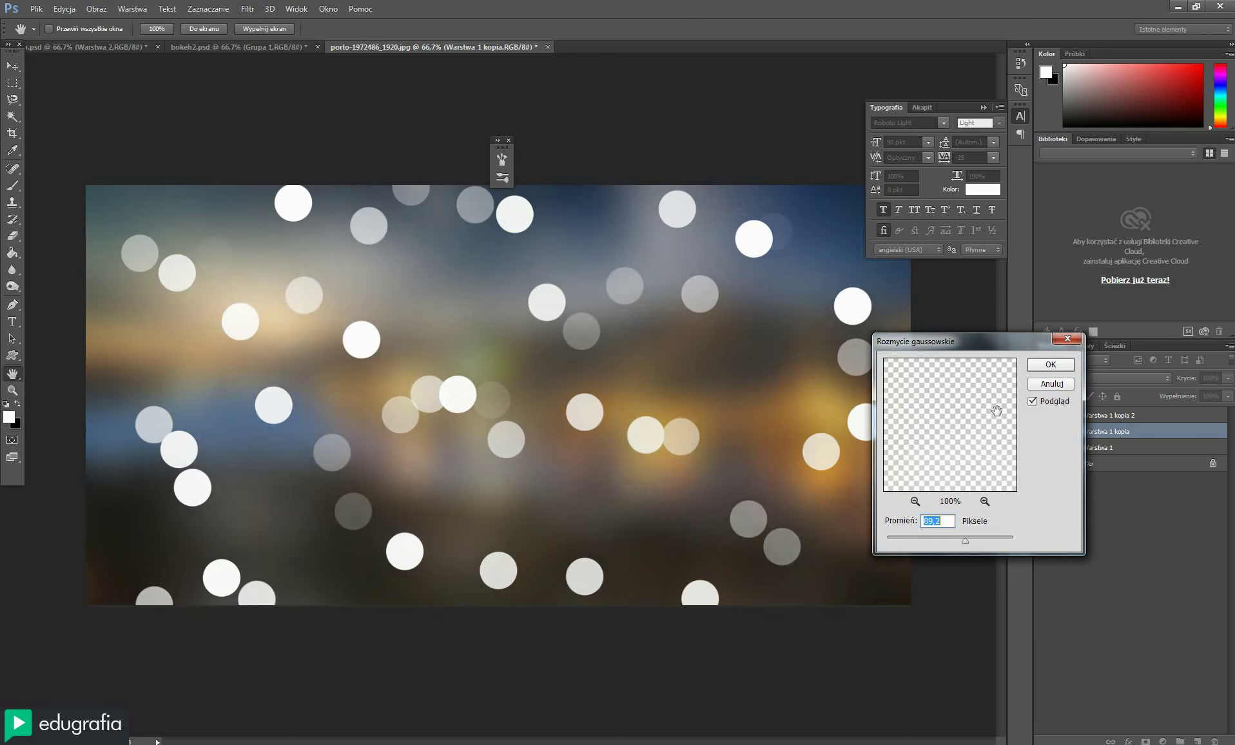
{"action": "left_click", "coordinate": [1041, 367]}
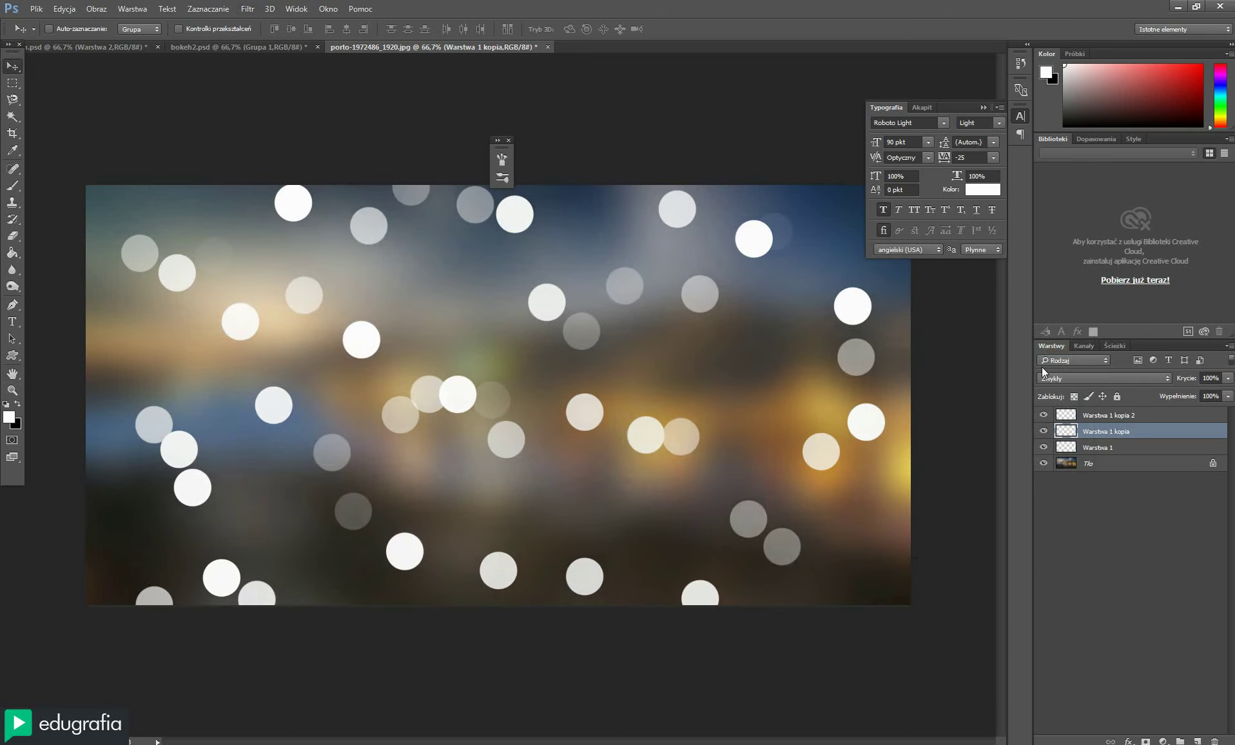
{"action": "left_click", "coordinate": [1066, 450]}
{"action": "left_click", "coordinate": [247, 9]}
{"action": "mouse_move", "coordinate": [328, 187]}
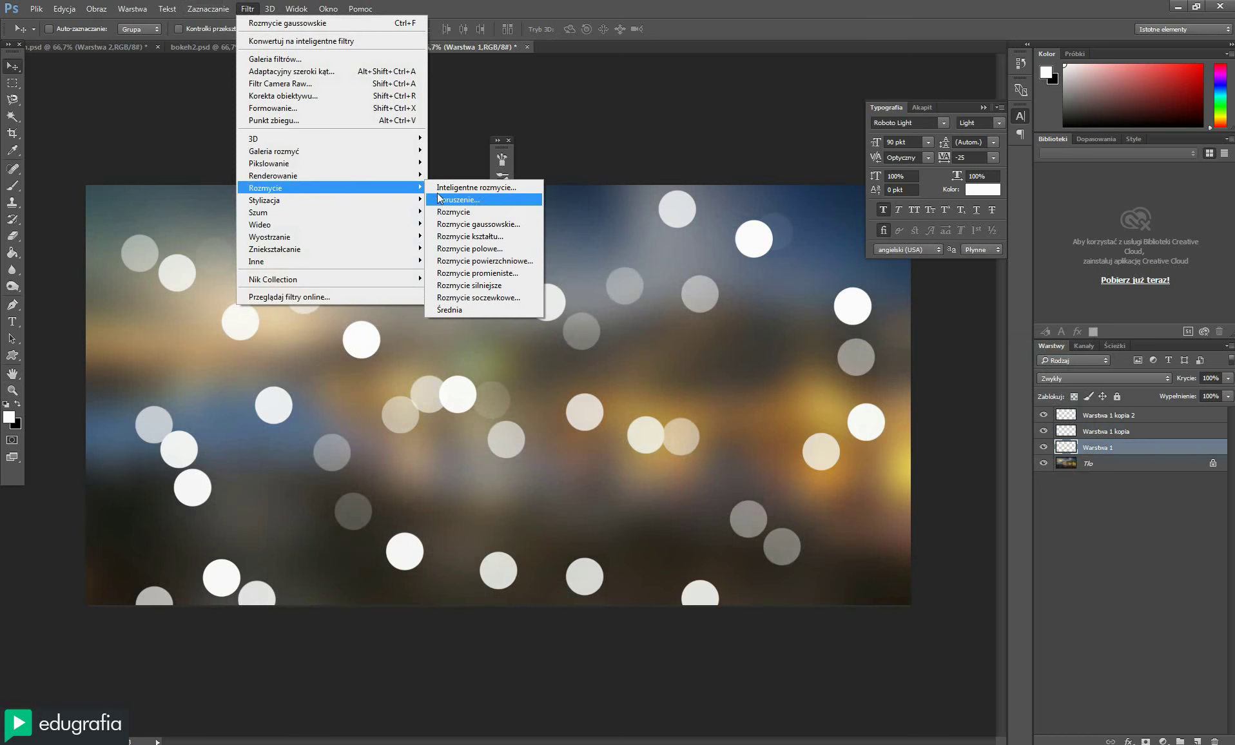
Apply a -39° motion blur with 273 px distance to Warstwa 1
{"action": "left_click", "coordinate": [480, 199]}
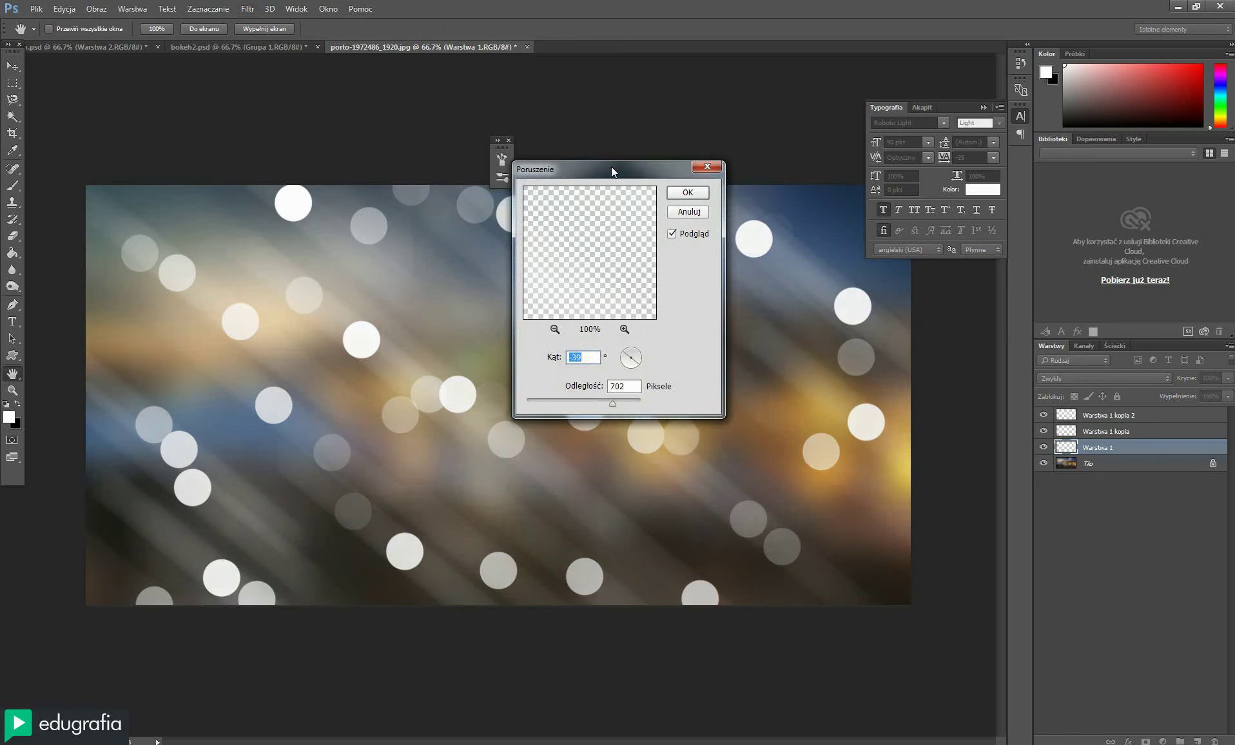
{"action": "left_click_drag", "start_coordinate": [611, 166], "coordinate": [757, 277]}
{"action": "left_click_drag", "start_coordinate": [773, 509], "coordinate": [745, 520]}
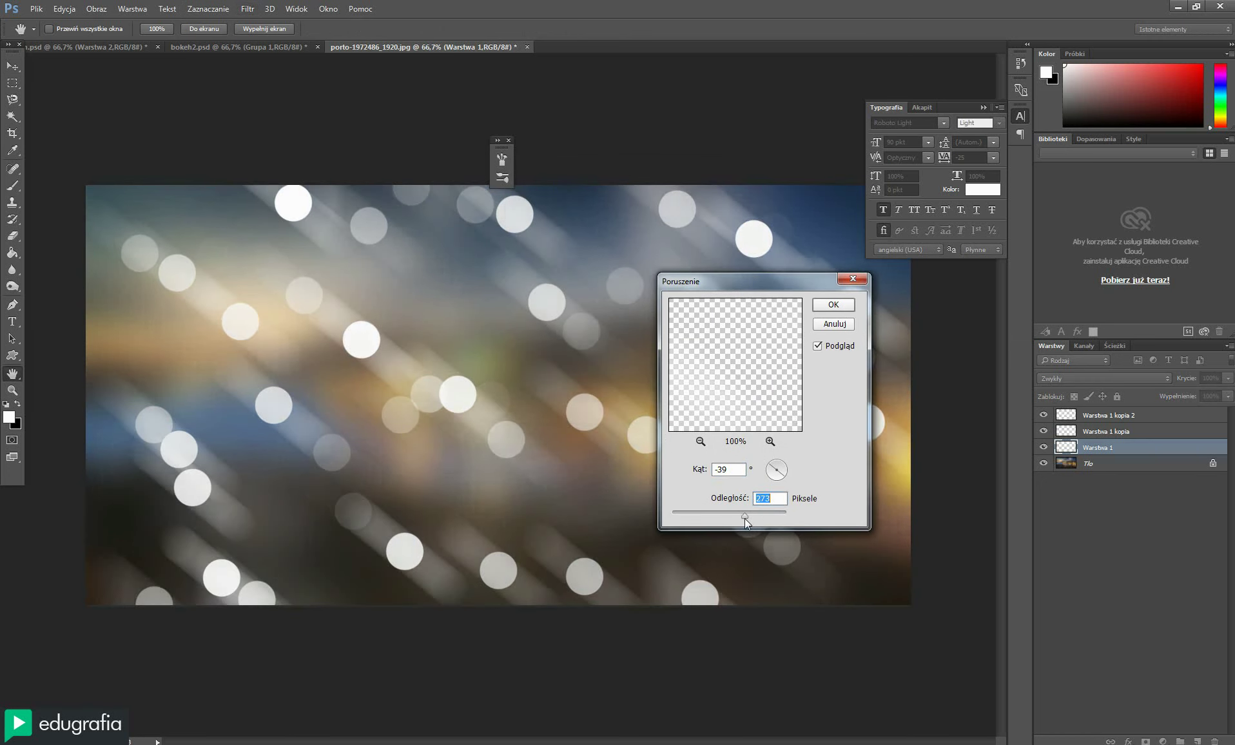
{"action": "left_click", "coordinate": [837, 303]}
Set Warstwa 1 to Ekran blending at 56% opacity, then select Warstwa 1 kopia 2
{"action": "left_click", "coordinate": [1071, 373]}
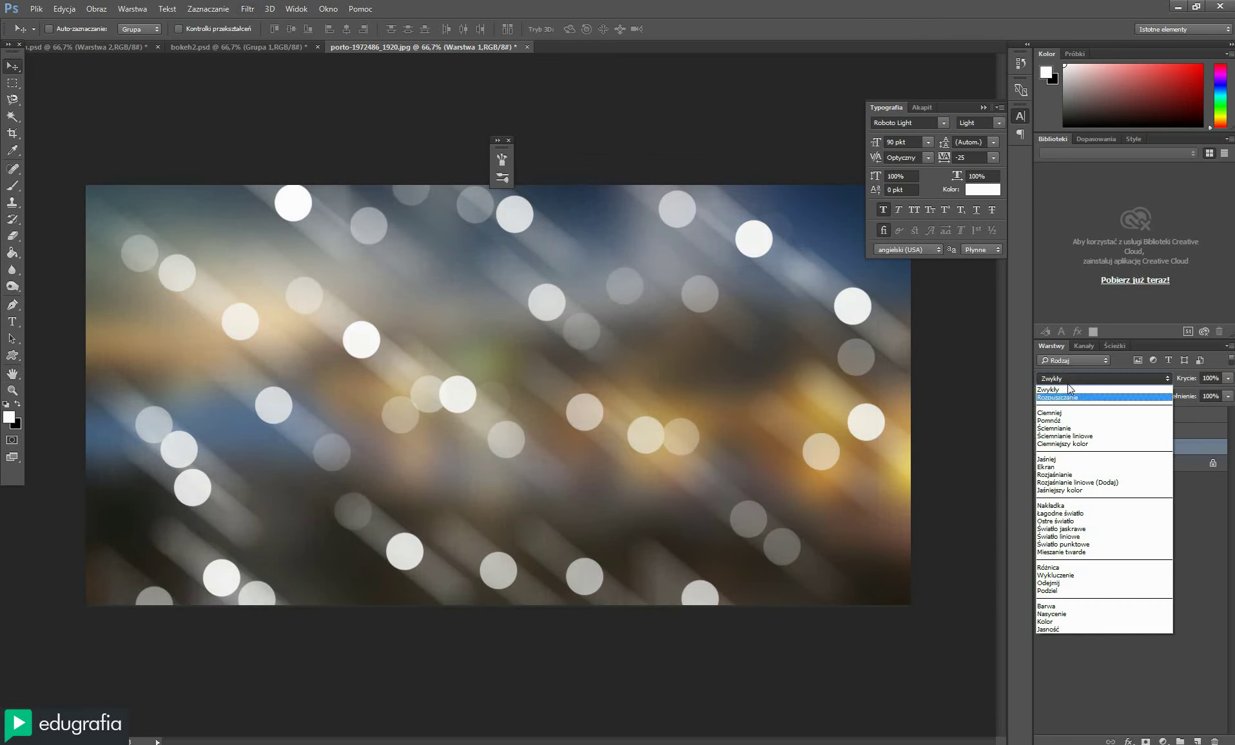
{"action": "left_click", "coordinate": [1044, 466]}
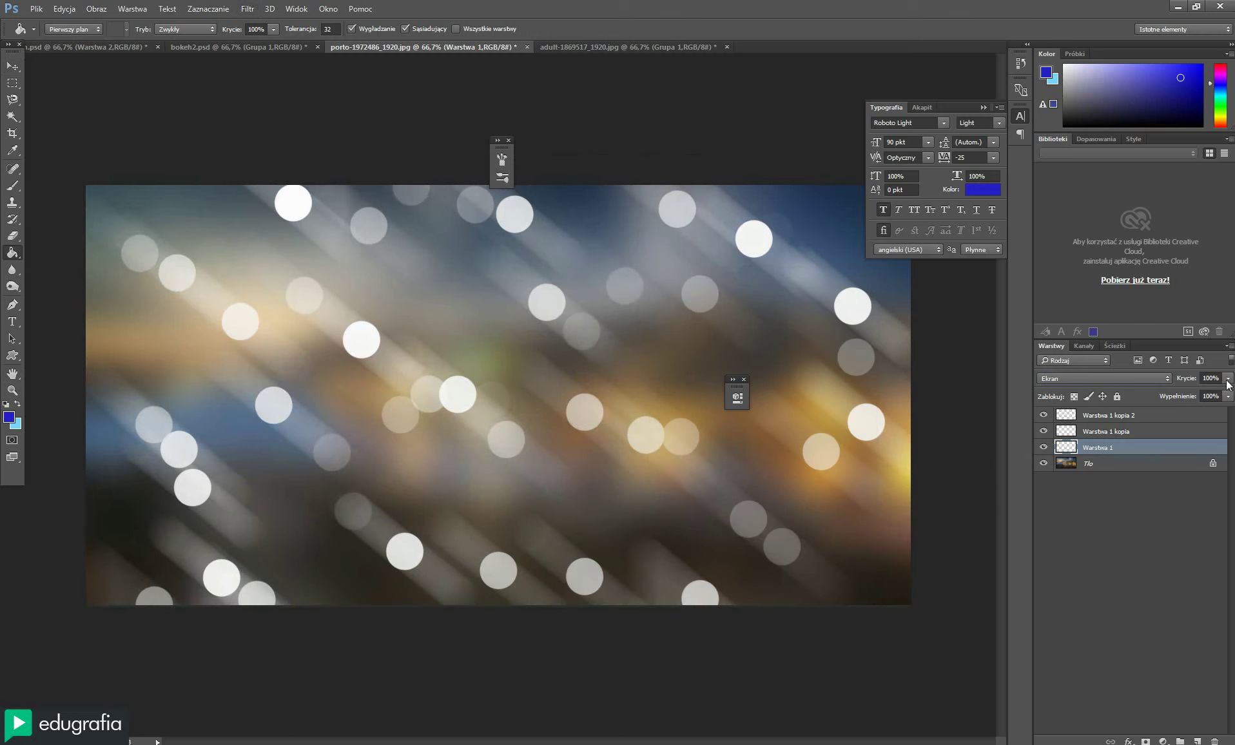
{"action": "left_click", "coordinate": [1228, 379]}
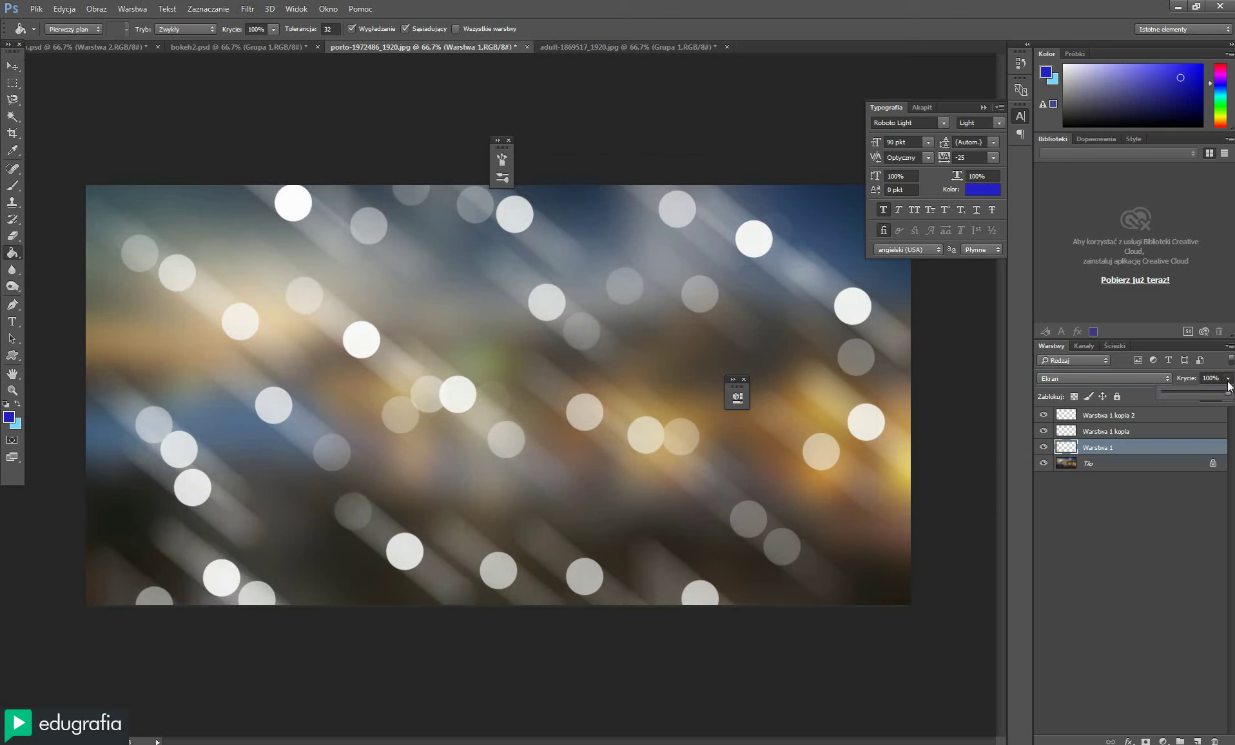
{"action": "left_click_drag", "start_coordinate": [1227, 393], "coordinate": [1199, 393]}
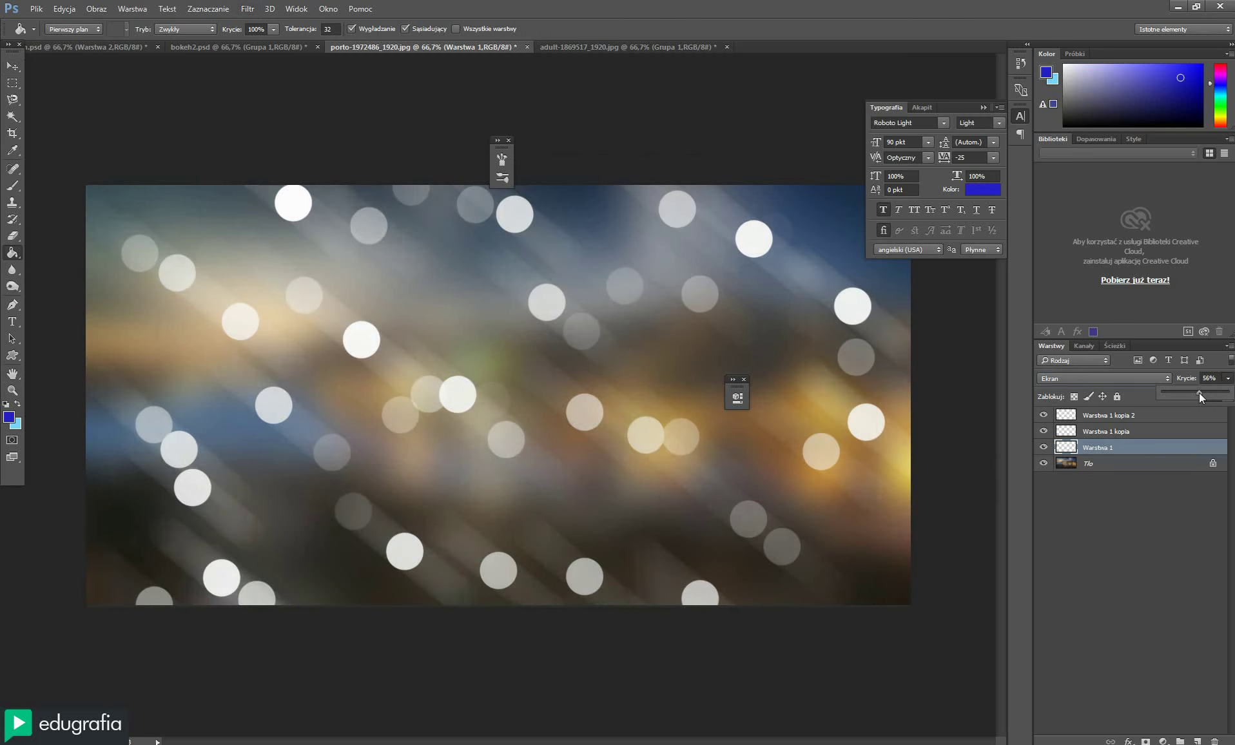
{"action": "left_click", "coordinate": [1081, 418]}
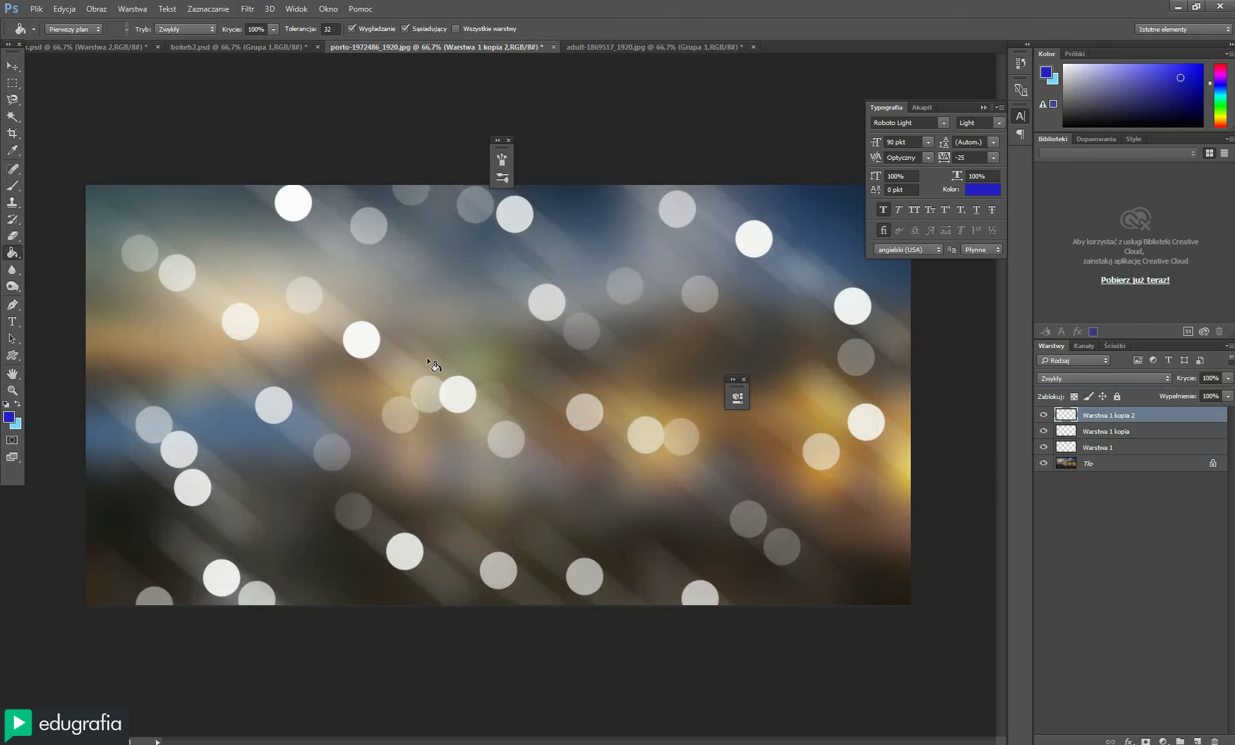
{"action": "left_click", "coordinate": [12, 65]}
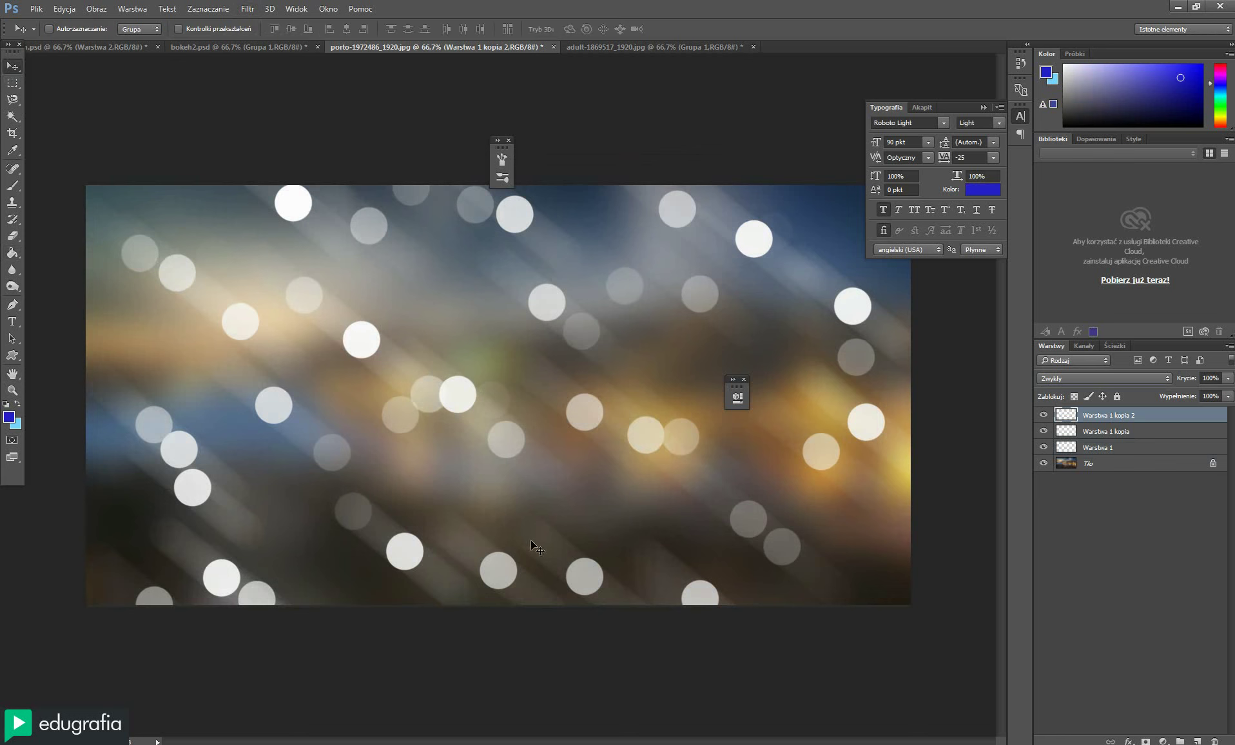
Add a Mapa gradientu adjustment layer using the Niebieski, Czerwony, Żółty gradient preset
{"action": "left_click", "coordinate": [1163, 741]}
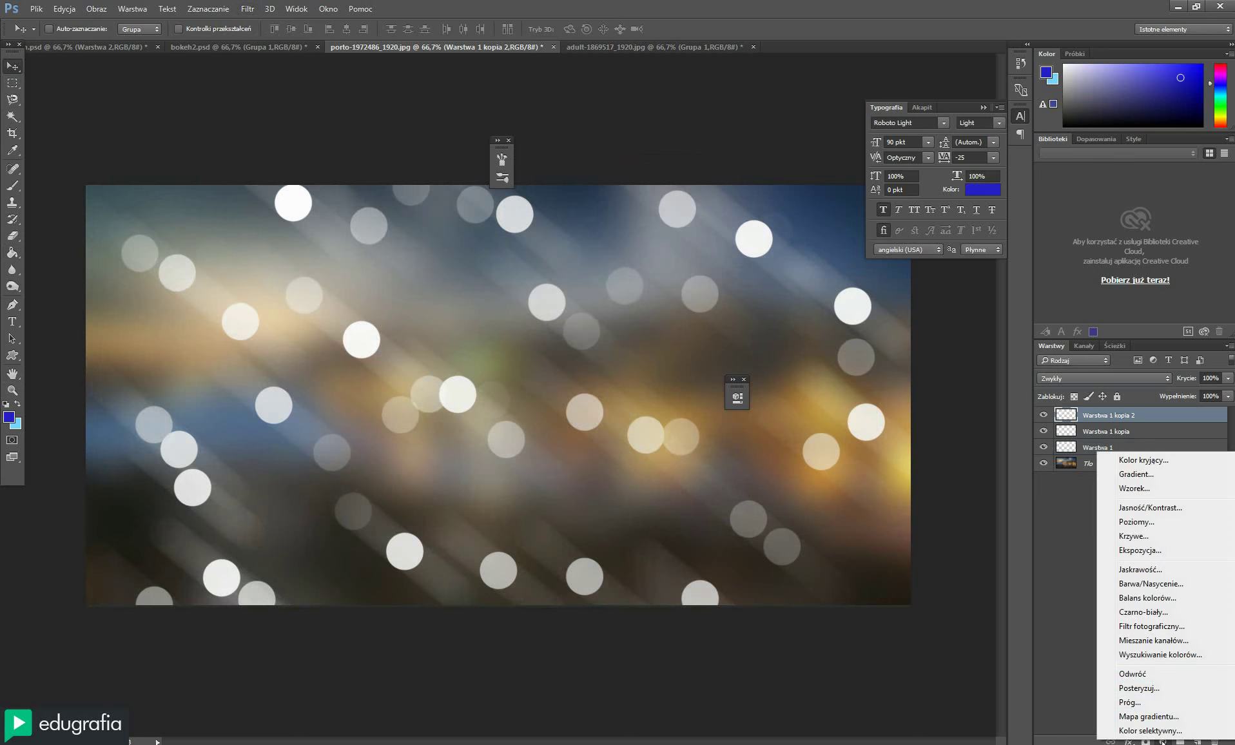
{"action": "left_click", "coordinate": [1134, 716]}
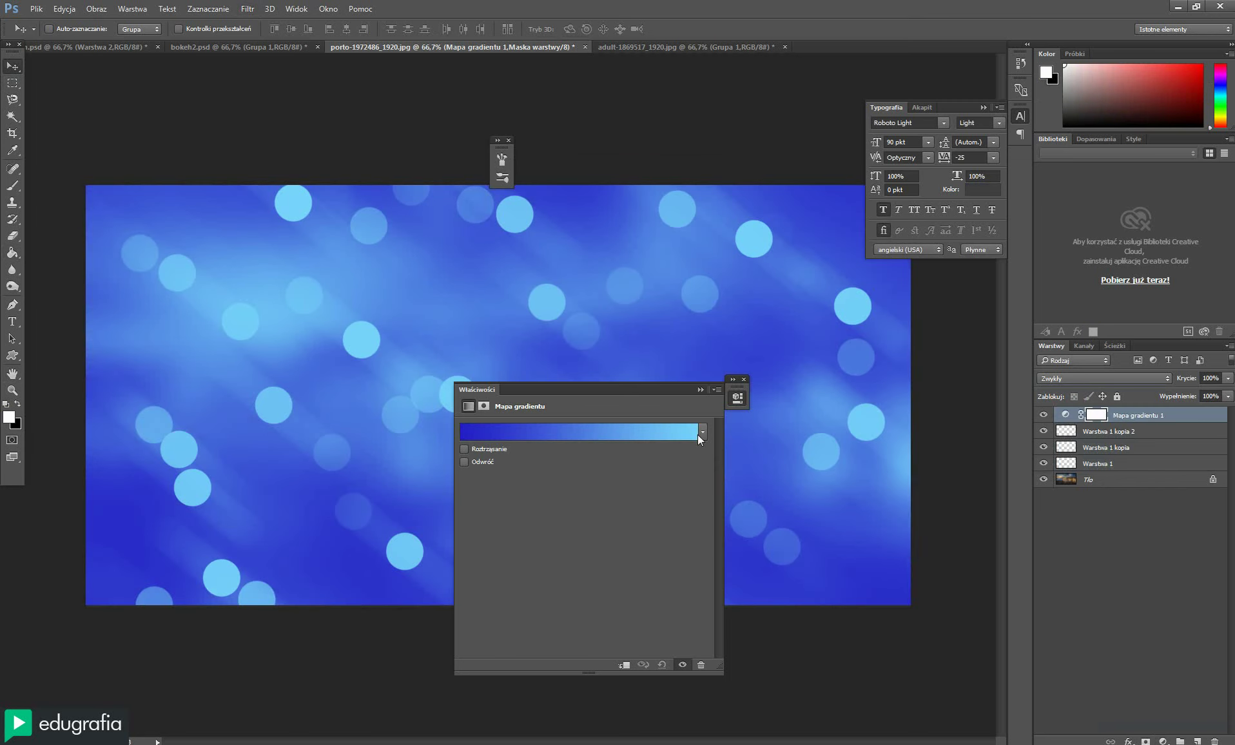
{"action": "left_click", "coordinate": [696, 433]}
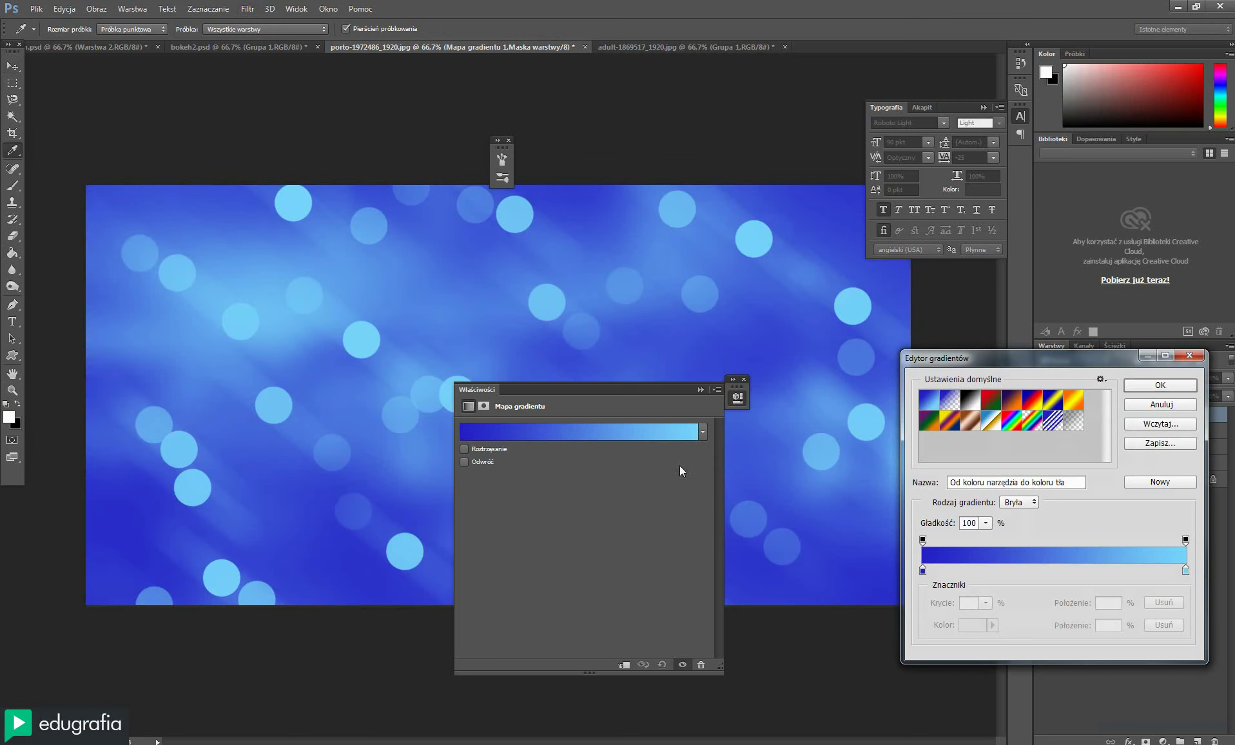
{"action": "left_click", "coordinate": [1013, 403]}
{"action": "left_click", "coordinate": [1034, 405]}
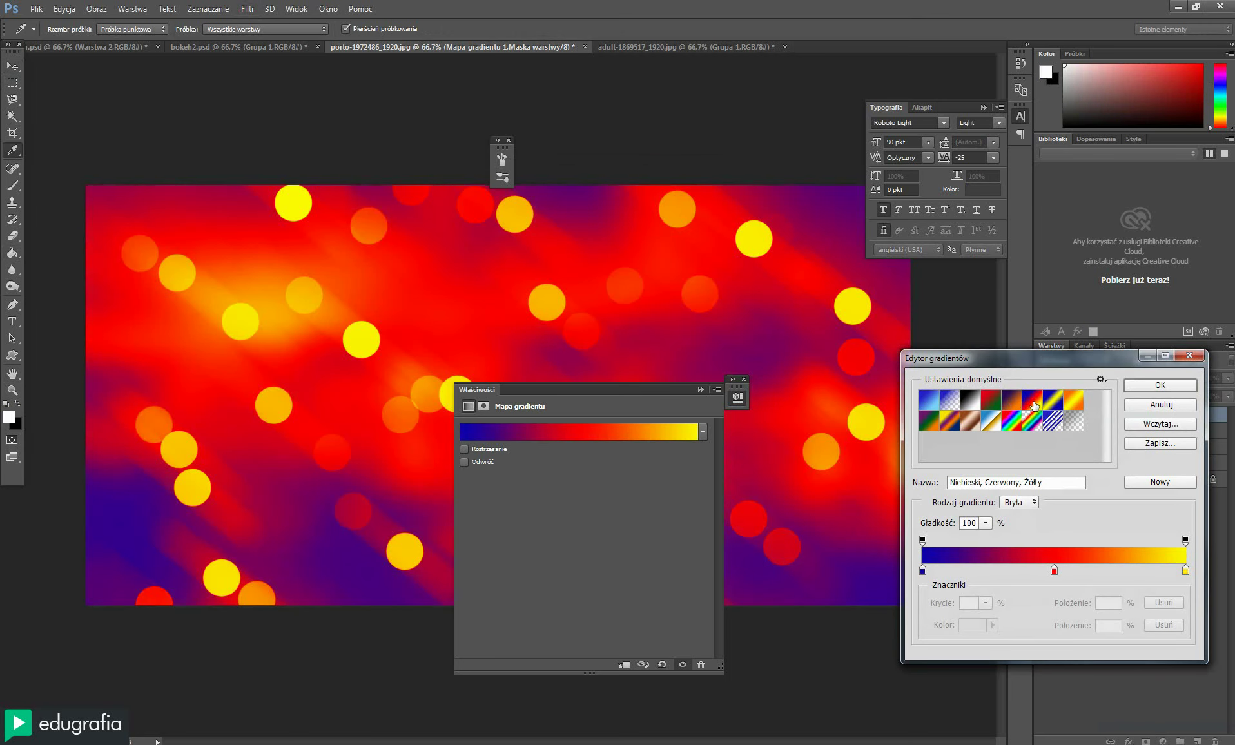
{"action": "left_click", "coordinate": [1013, 404]}
{"action": "left_click", "coordinate": [1032, 405]}
{"action": "left_click", "coordinate": [1148, 385]}
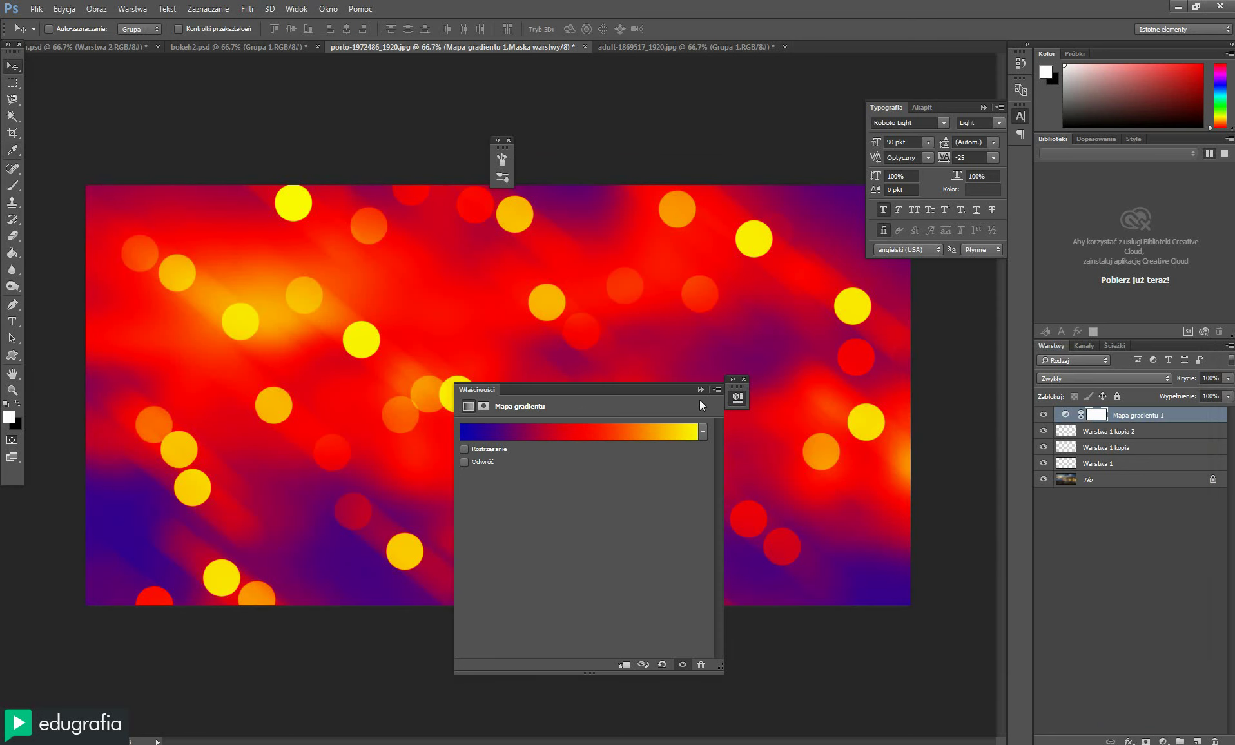
Set Mapa gradientu 1 to Łagodne światło blending with 77% opacity
{"action": "left_click_drag", "start_coordinate": [674, 393], "coordinate": [665, 404]}
{"action": "left_click", "coordinate": [1066, 385]}
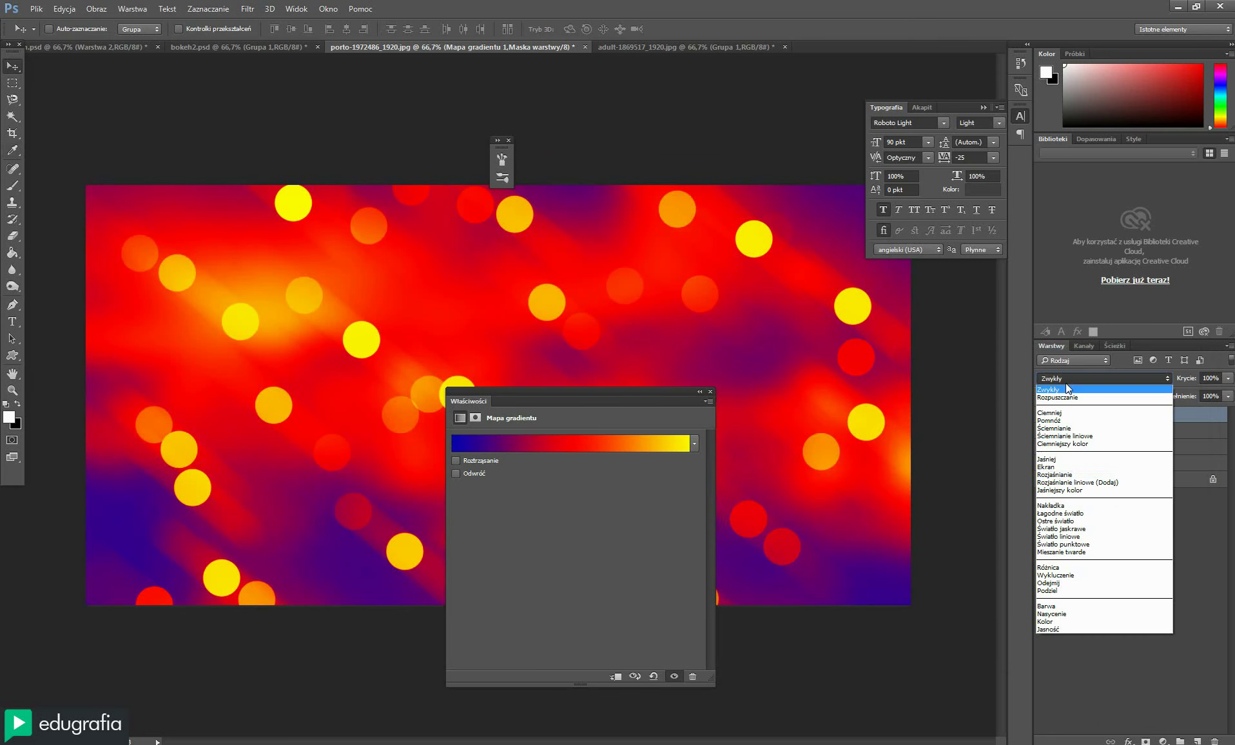
{"action": "left_click", "coordinate": [1053, 509]}
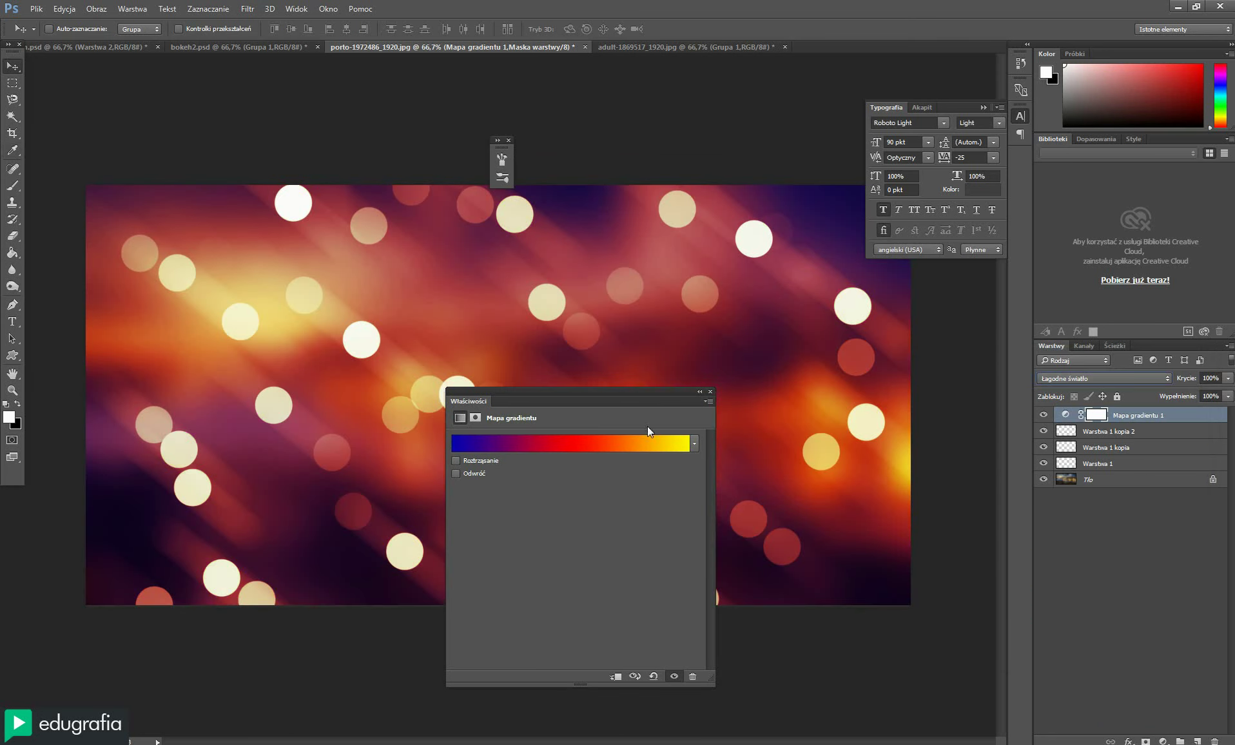
{"action": "left_click", "coordinate": [698, 394]}
{"action": "left_click", "coordinate": [1228, 378]}
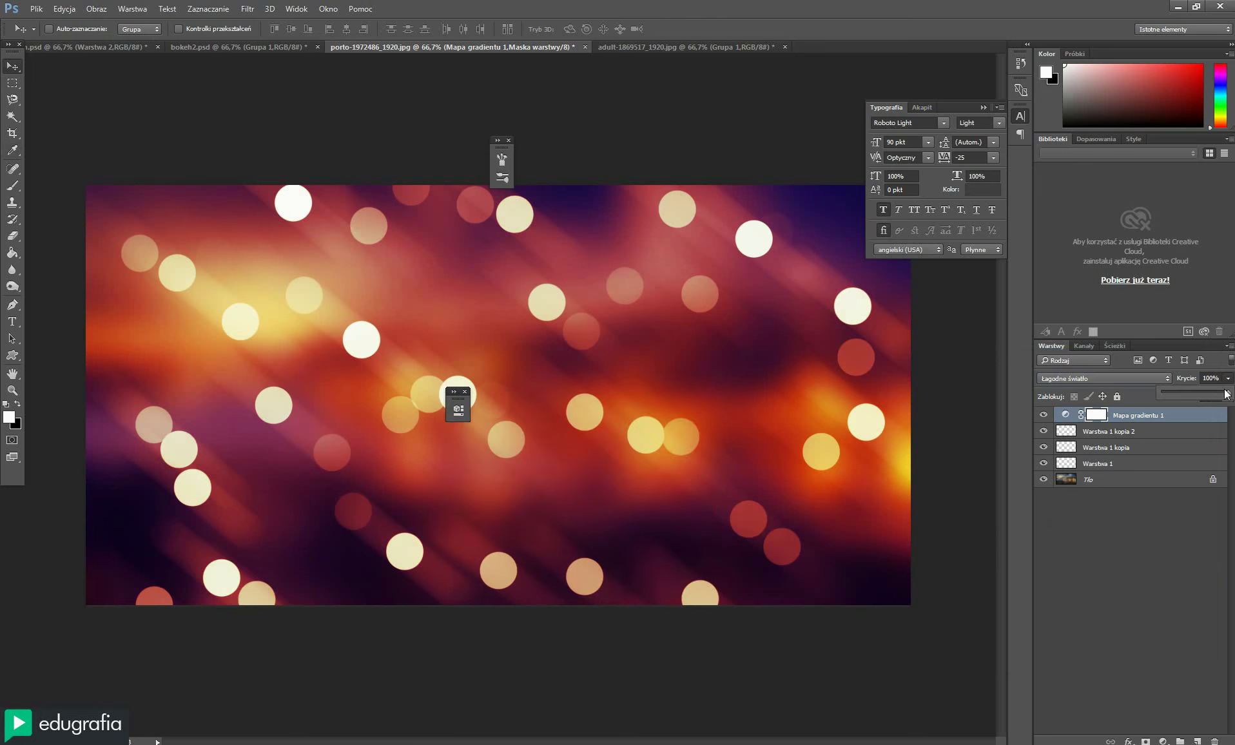
{"action": "left_click_drag", "start_coordinate": [1227, 392], "coordinate": [1214, 394]}
{"action": "left_click", "coordinate": [465, 391]}
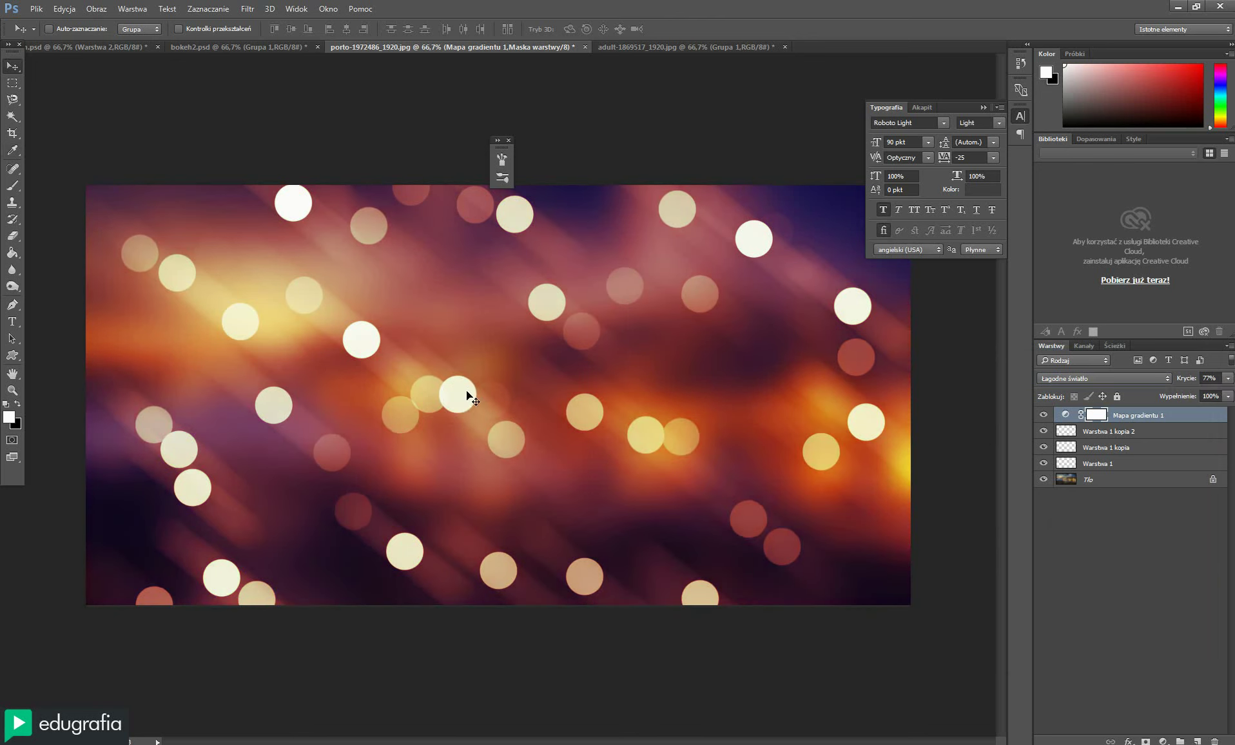
Stamp all visible bokeh layers into a new layer on top
{"action": "left_click", "coordinate": [1196, 739]}
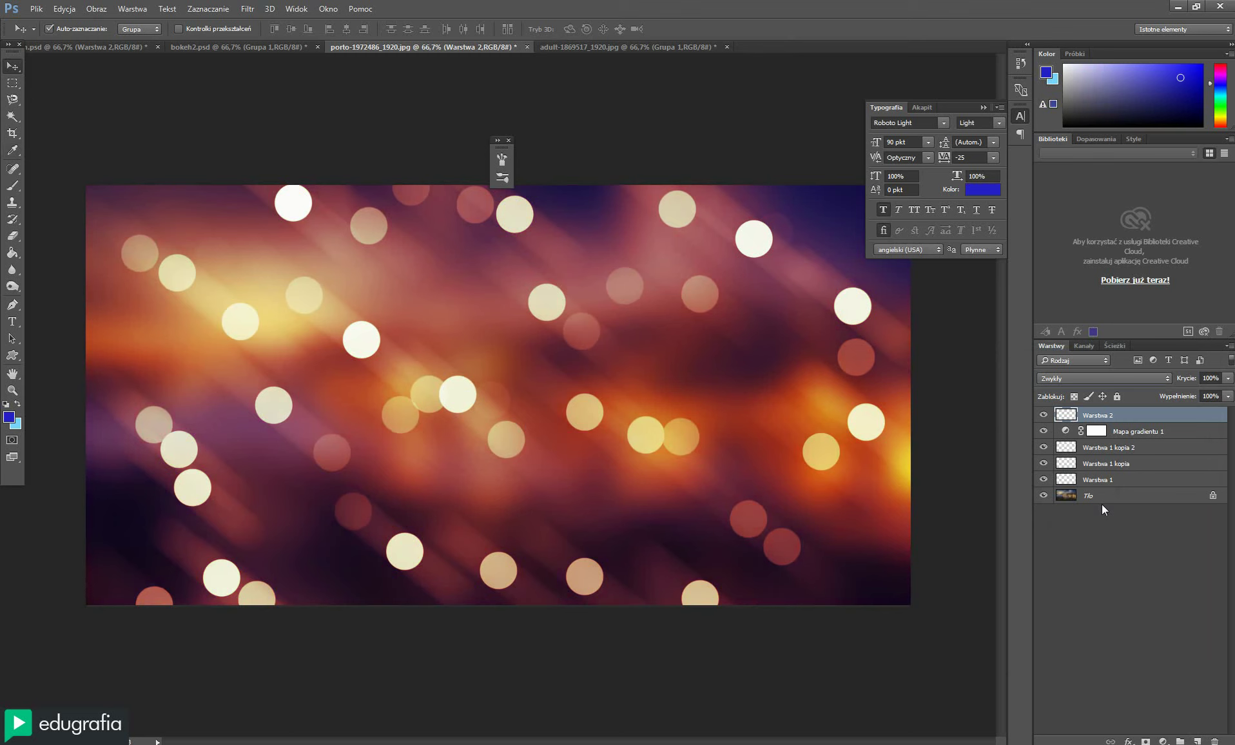
{"action": "key", "text": "ctrl+shift+alt+e"}
{"action": "left_click", "coordinate": [97, 9]}
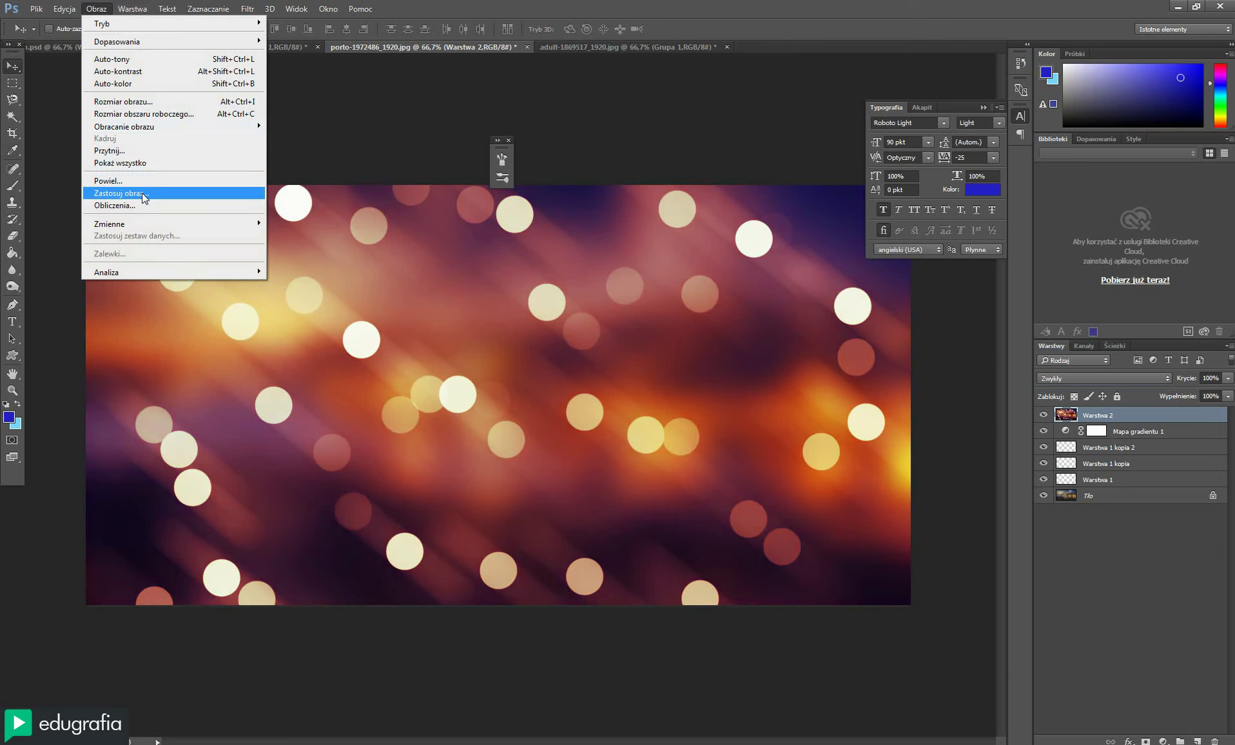
{"action": "left_click", "coordinate": [395, 137]}
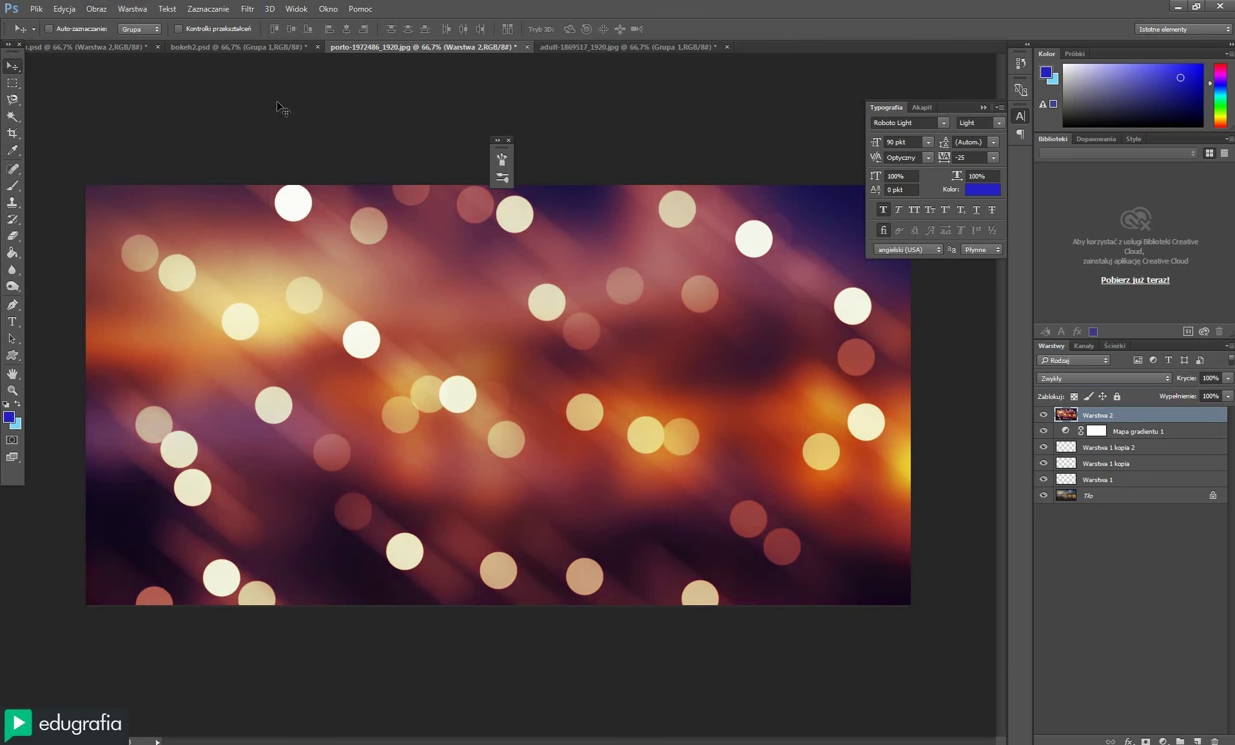
Switch to the bokeh2.psd portrait and hide Grupa 1 to reveal the original photo
{"action": "left_click", "coordinate": [252, 49]}
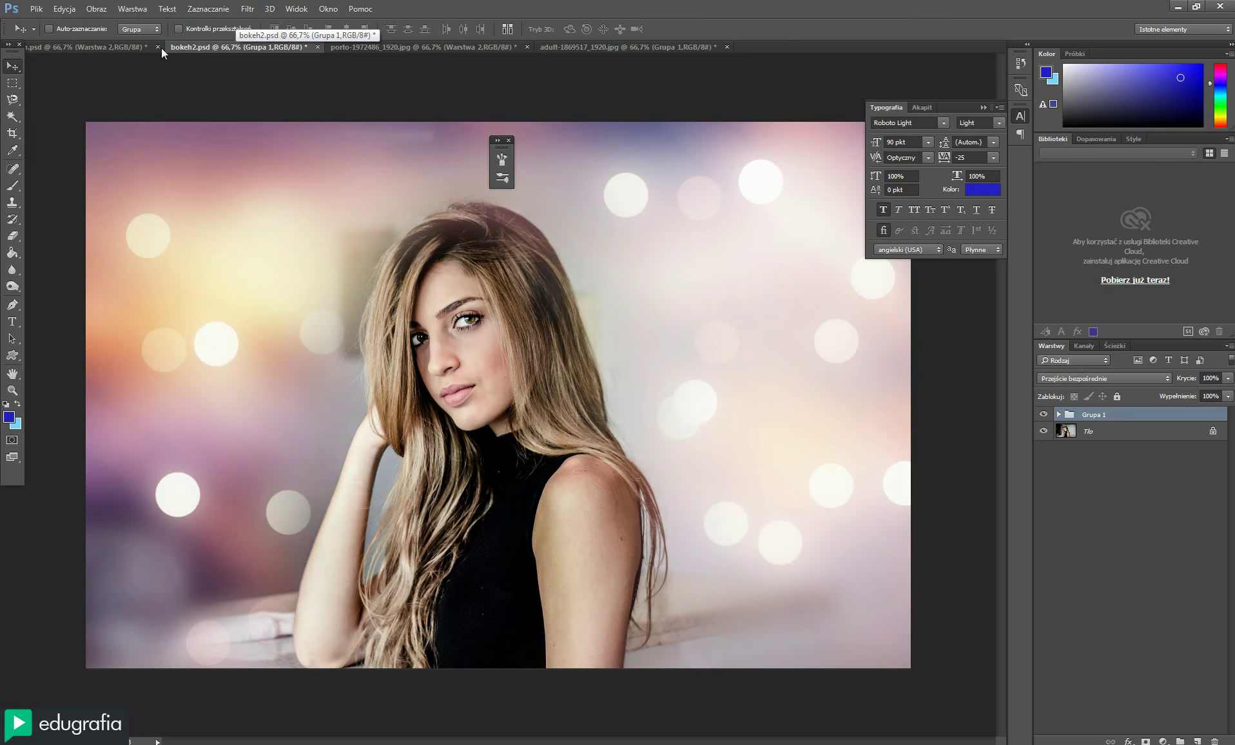
{"action": "left_click_drag", "start_coordinate": [419, 47], "coordinate": [180, 268]}
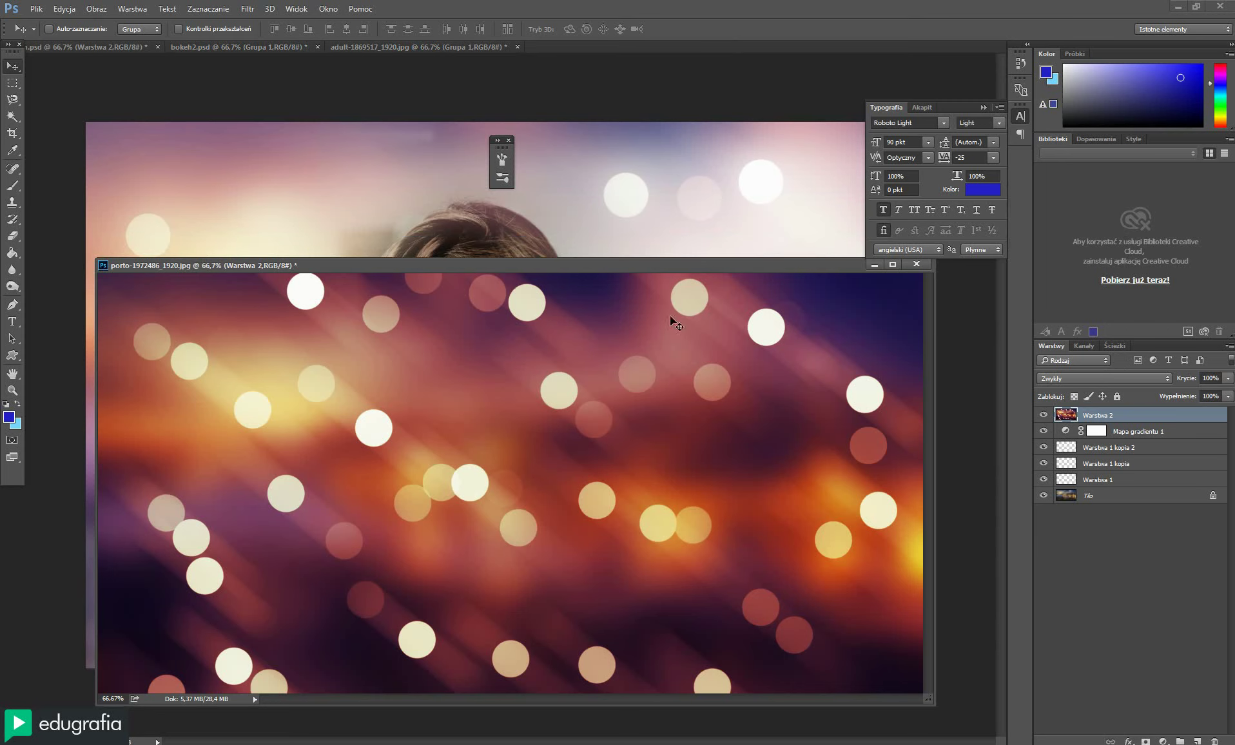
{"action": "left_click", "coordinate": [747, 239]}
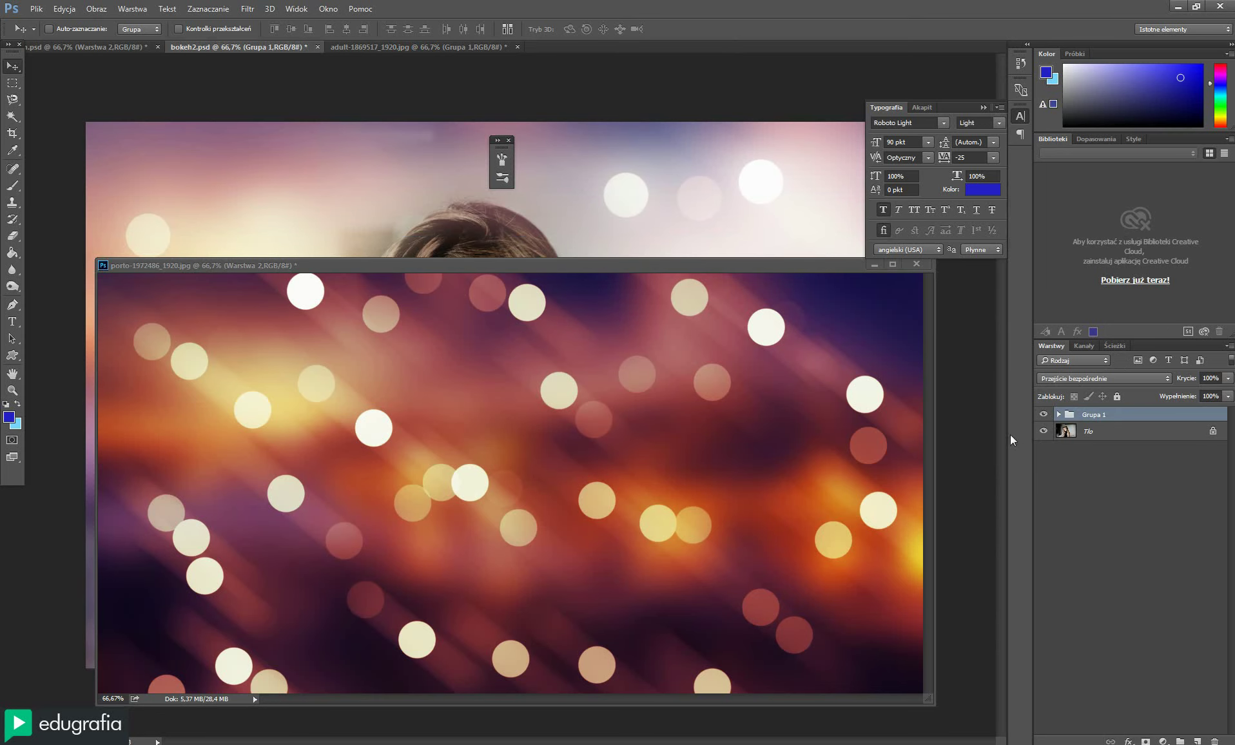
{"action": "left_click", "coordinate": [1042, 414]}
{"action": "left_click_drag", "start_coordinate": [748, 266], "coordinate": [394, 462]}
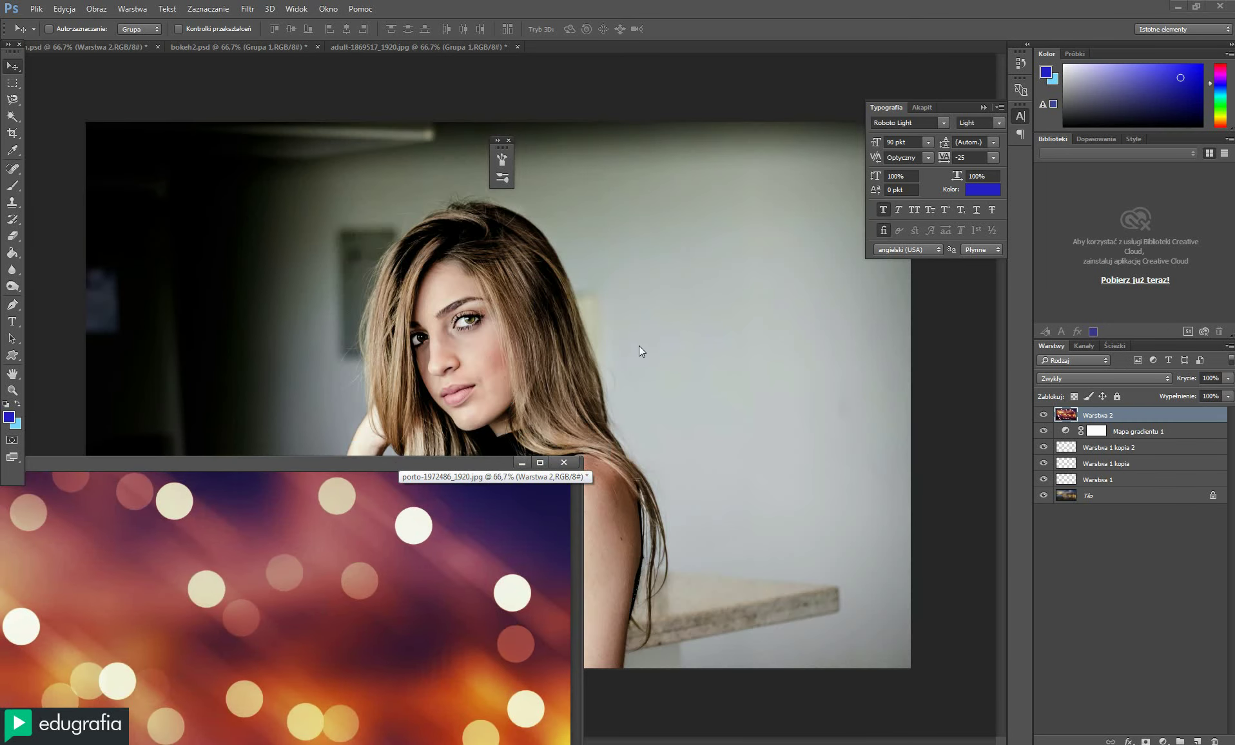
{"action": "left_click_drag", "start_coordinate": [452, 461], "coordinate": [227, 542]}
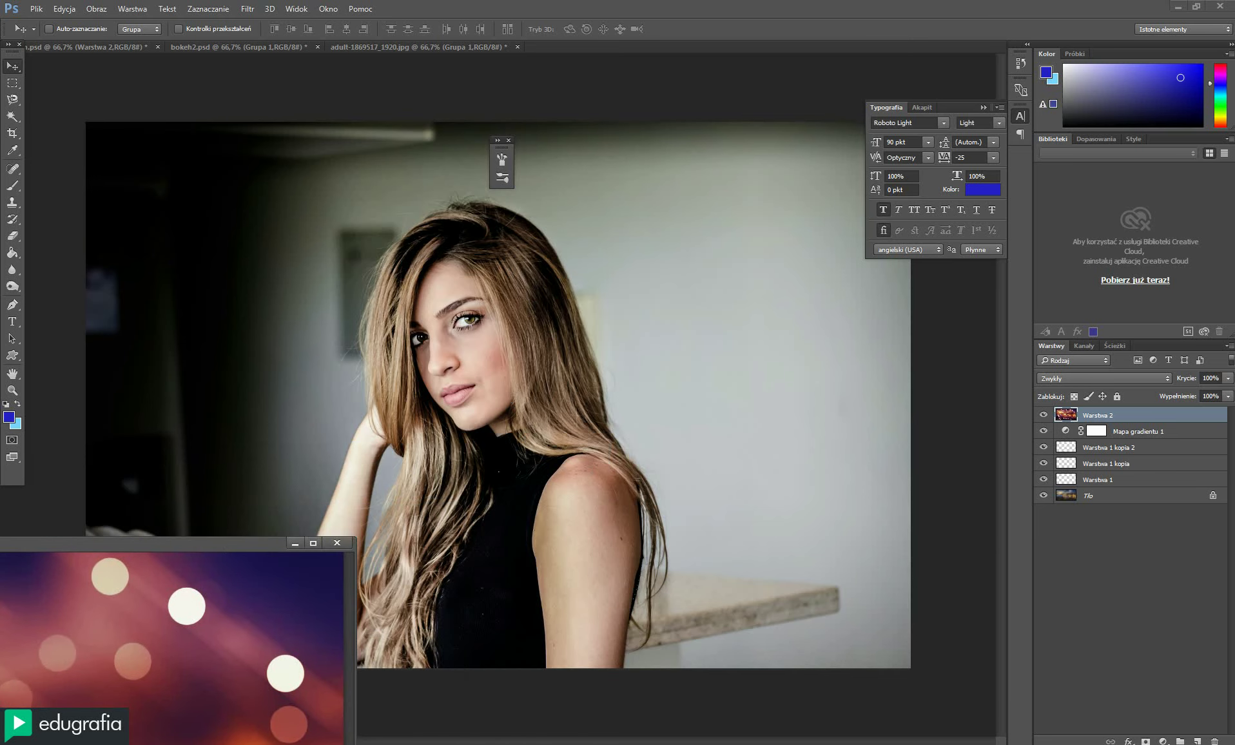
Duplicate the Tło background photo layer into Tło kopia 2
{"action": "left_click", "coordinate": [565, 309]}
{"action": "left_click", "coordinate": [1074, 432]}
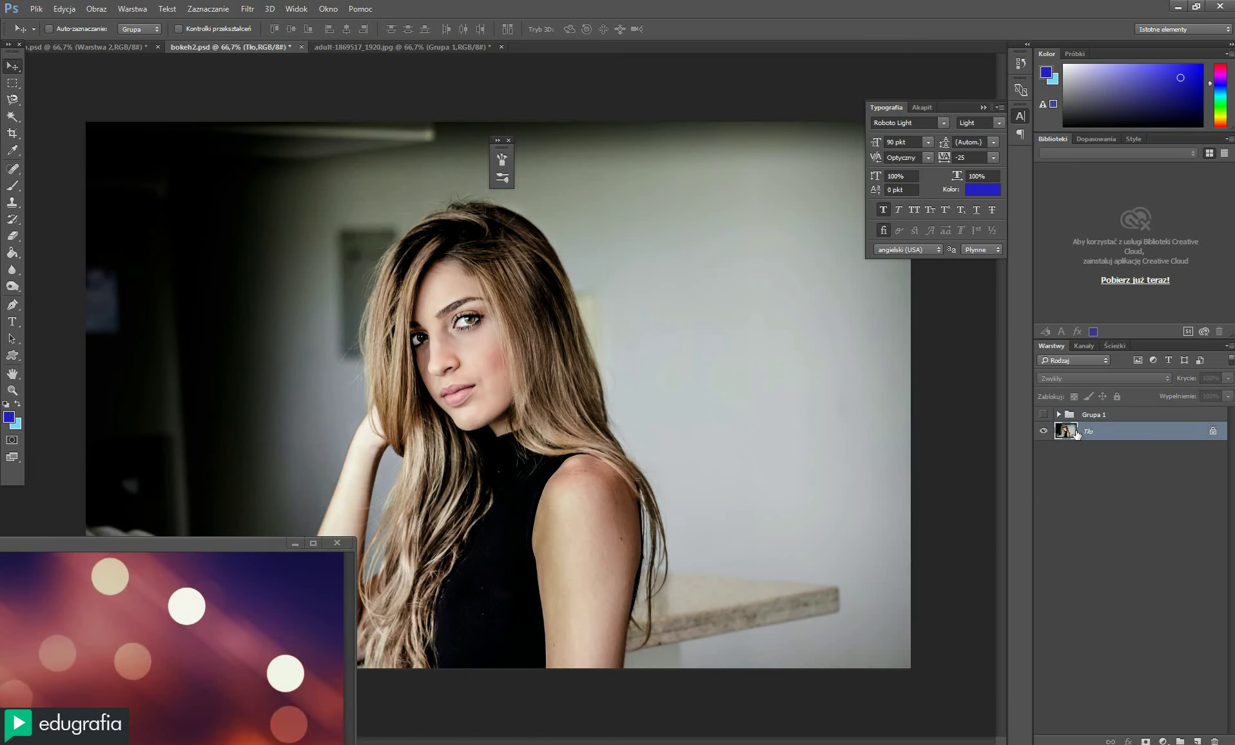
{"action": "left_click", "coordinate": [49, 28]}
{"action": "key", "text": "ctrl+j"}
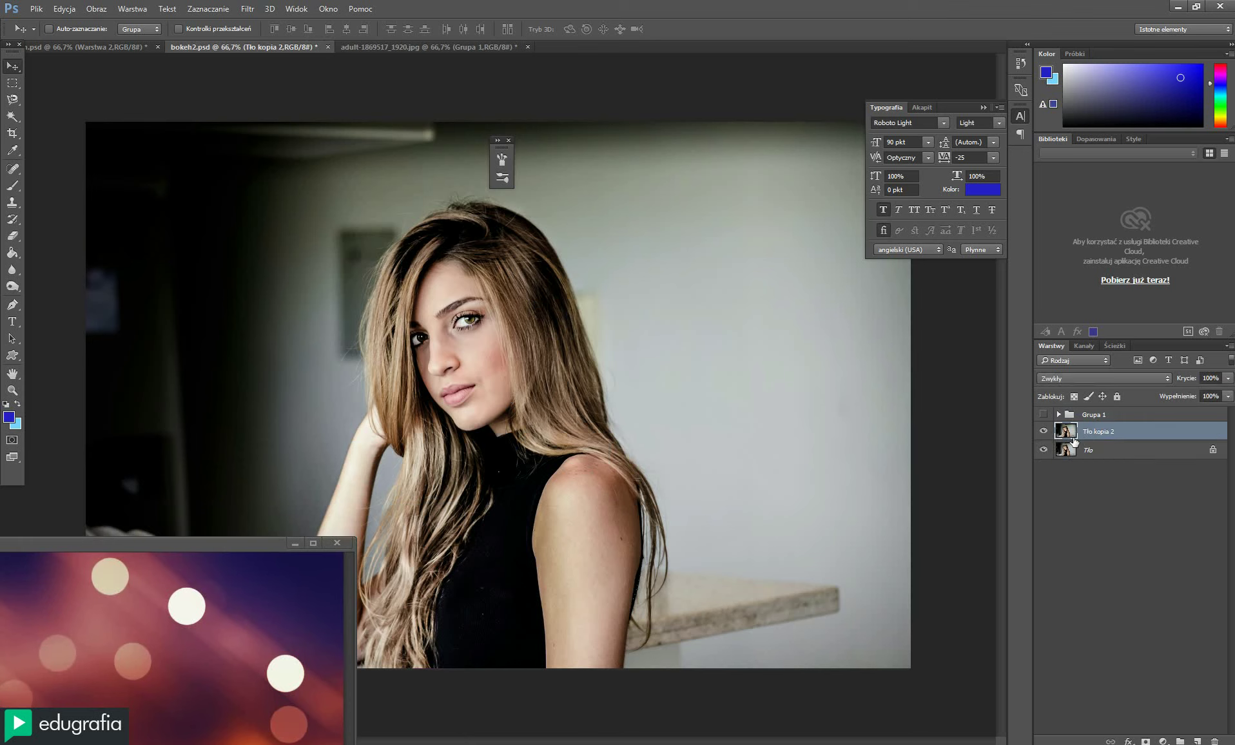
{"action": "left_click", "coordinate": [247, 9]}
{"action": "mouse_move", "coordinate": [289, 187]}
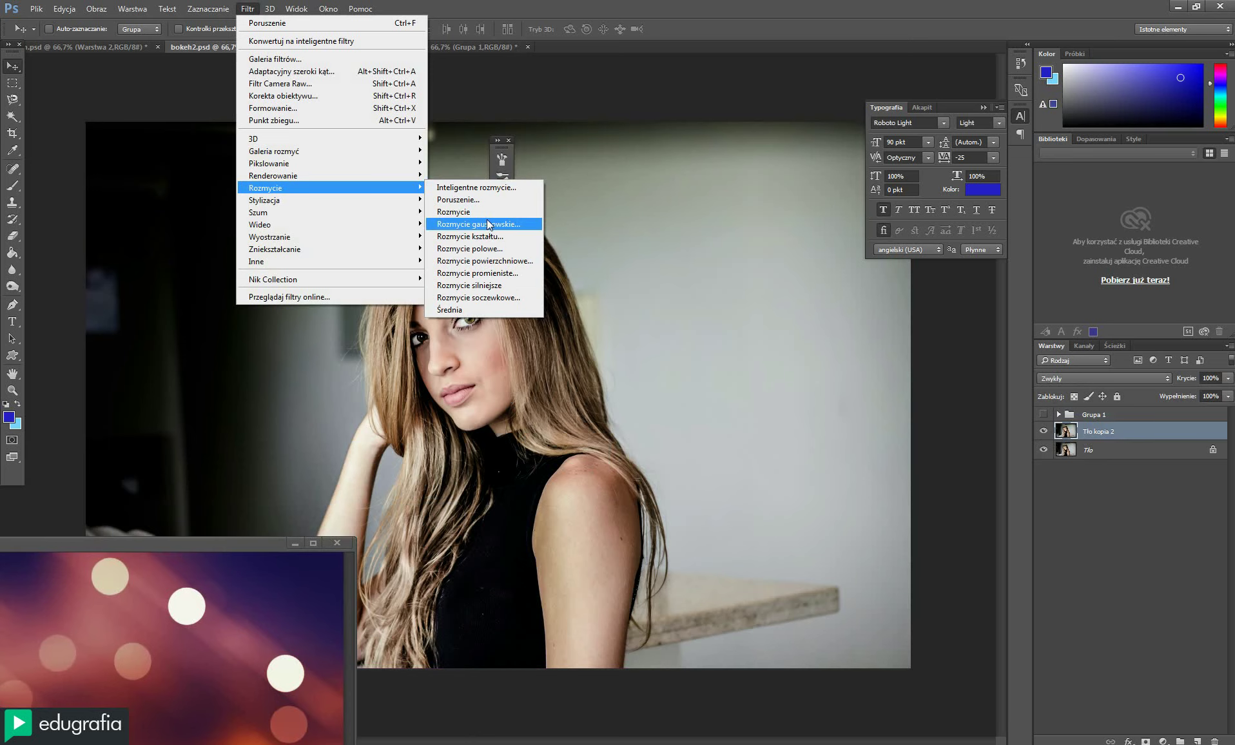
Apply a Gaussian blur of about 20 px to Tło kopia 2
{"action": "left_click", "coordinate": [486, 221]}
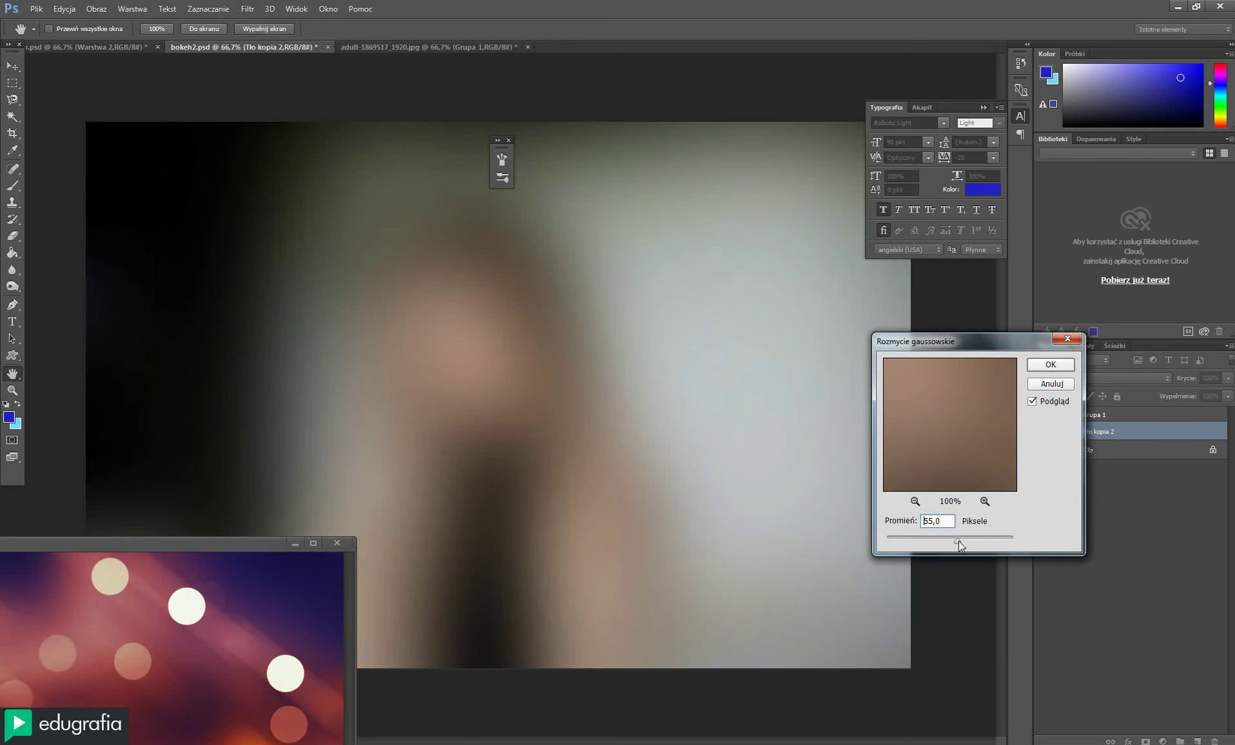
{"action": "left_click_drag", "start_coordinate": [957, 541], "coordinate": [945, 541]}
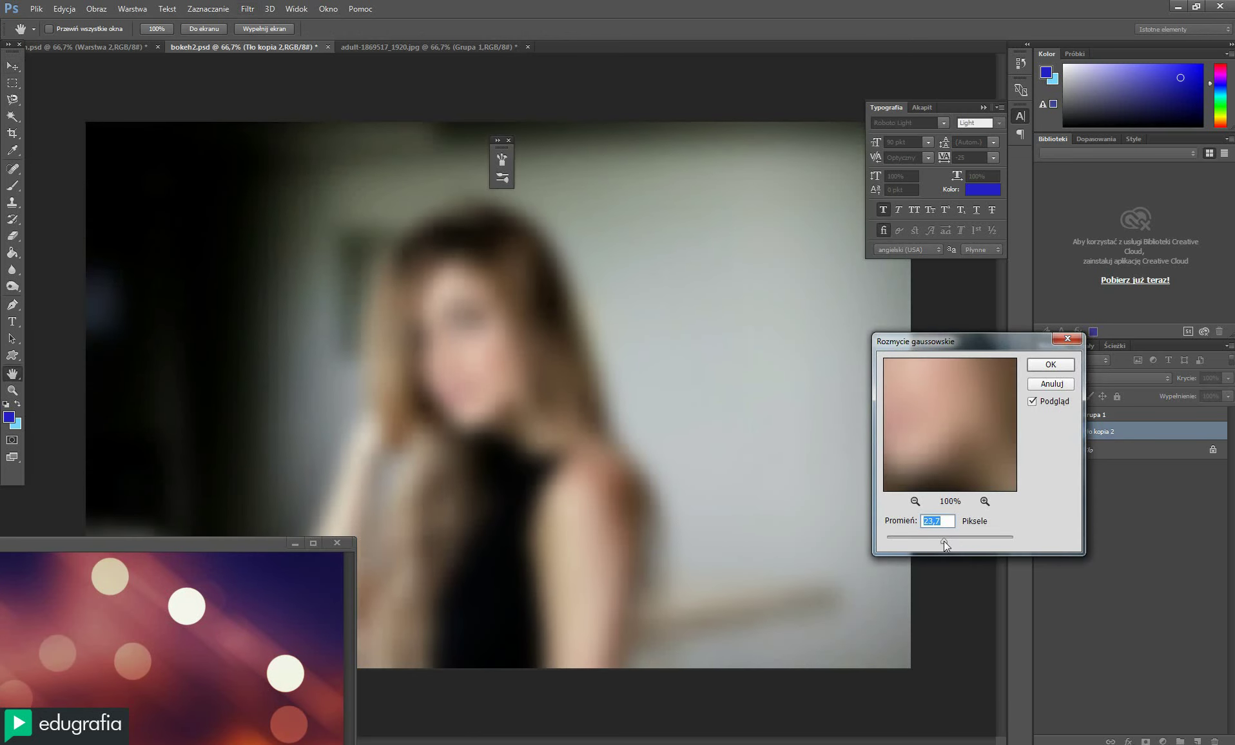
{"action": "left_click_drag", "start_coordinate": [943, 541], "coordinate": [939, 541]}
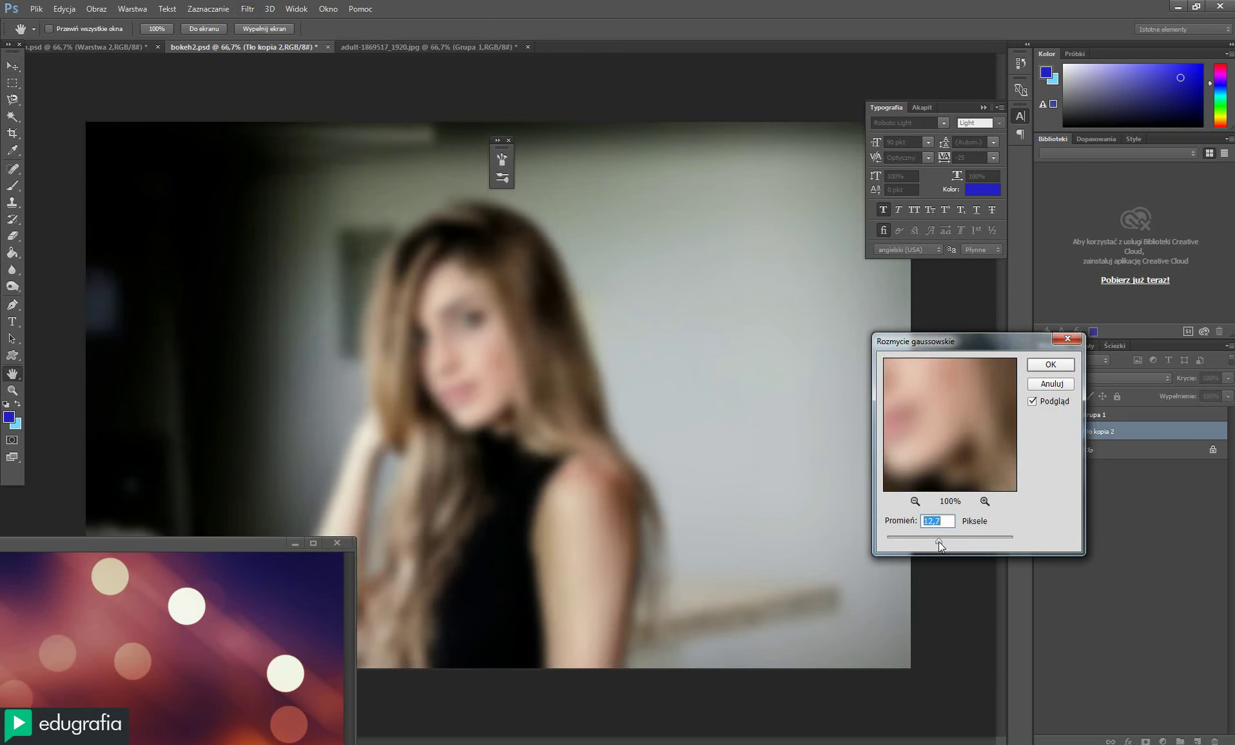
{"action": "left_click", "coordinate": [1050, 364]}
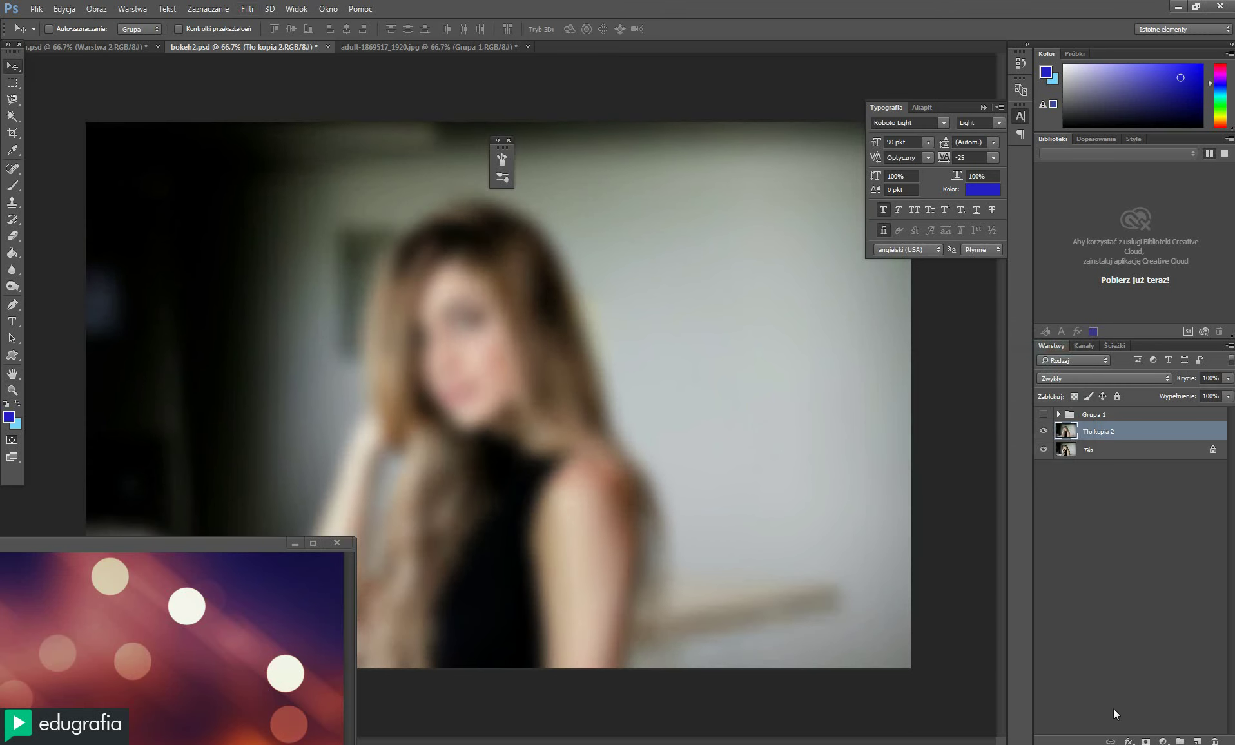
Add a layer mask and pick a soft round brush from the reset default brushes
{"action": "left_click", "coordinate": [1145, 741]}
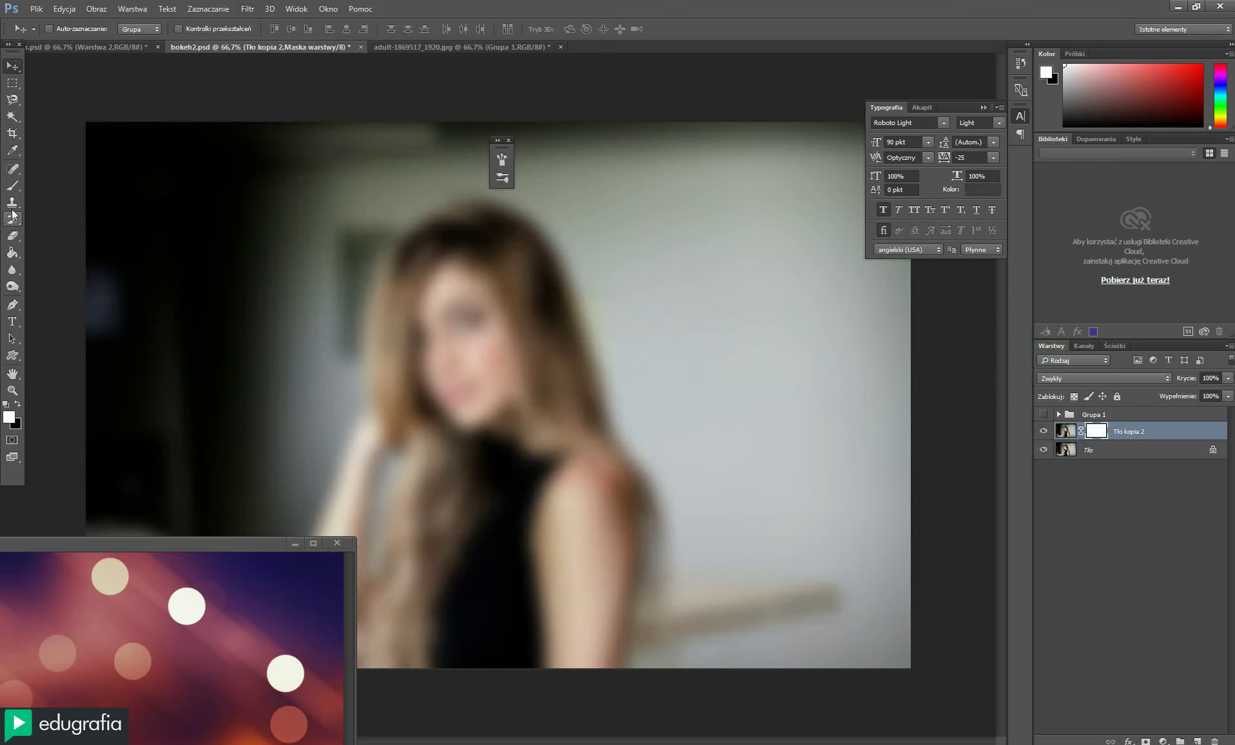
{"action": "left_click", "coordinate": [13, 186]}
{"action": "right_click", "coordinate": [482, 332]}
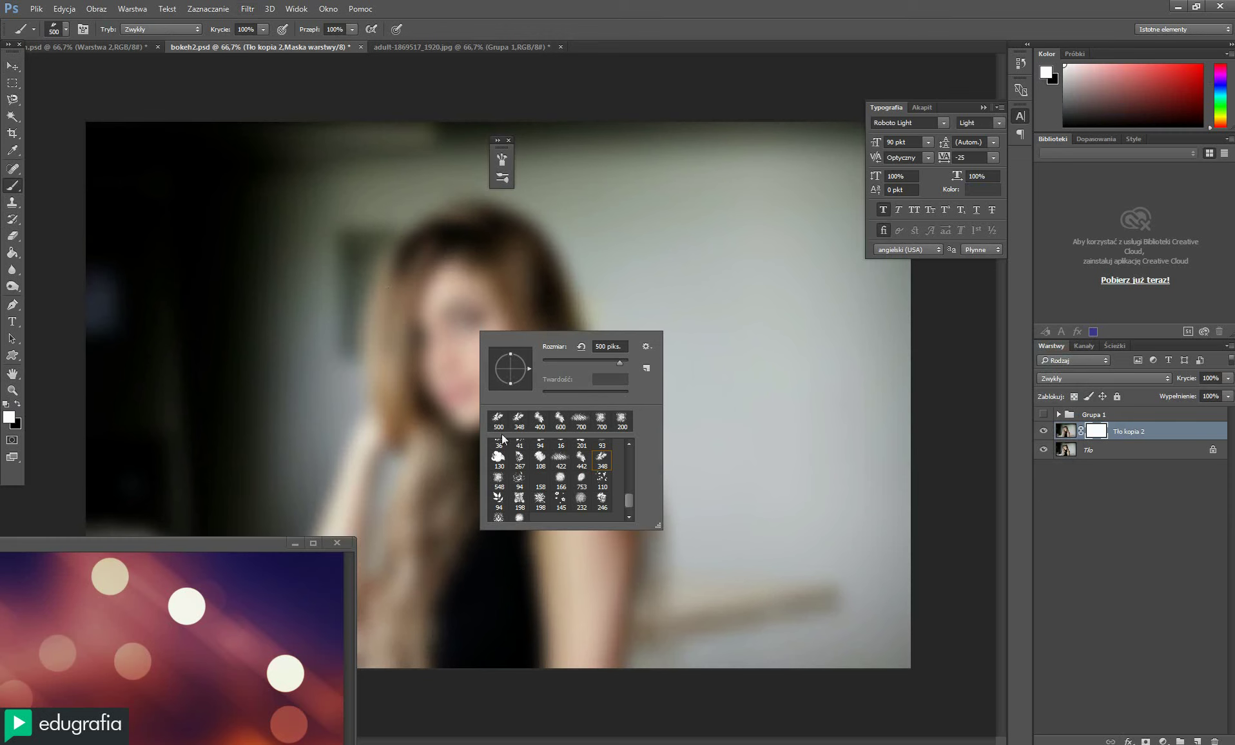
{"action": "left_click", "coordinate": [647, 347]}
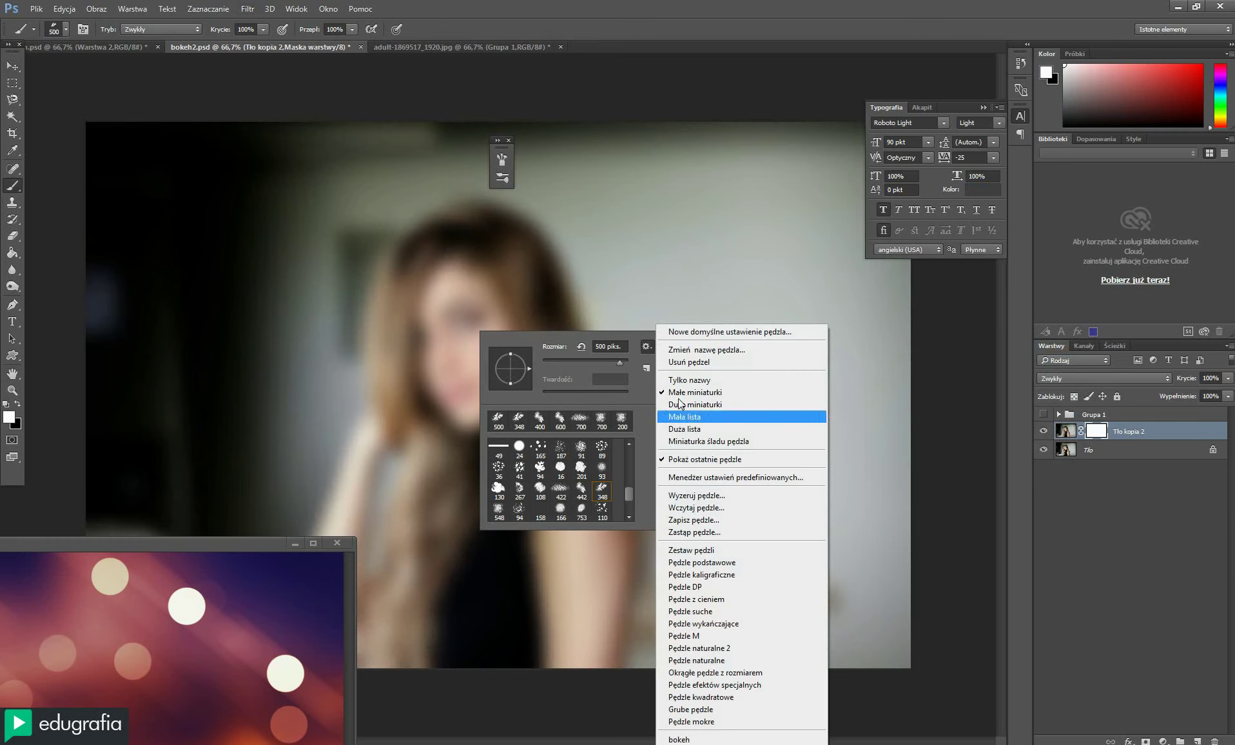
{"action": "left_click", "coordinate": [670, 505]}
{"action": "left_click", "coordinate": [595, 286]}
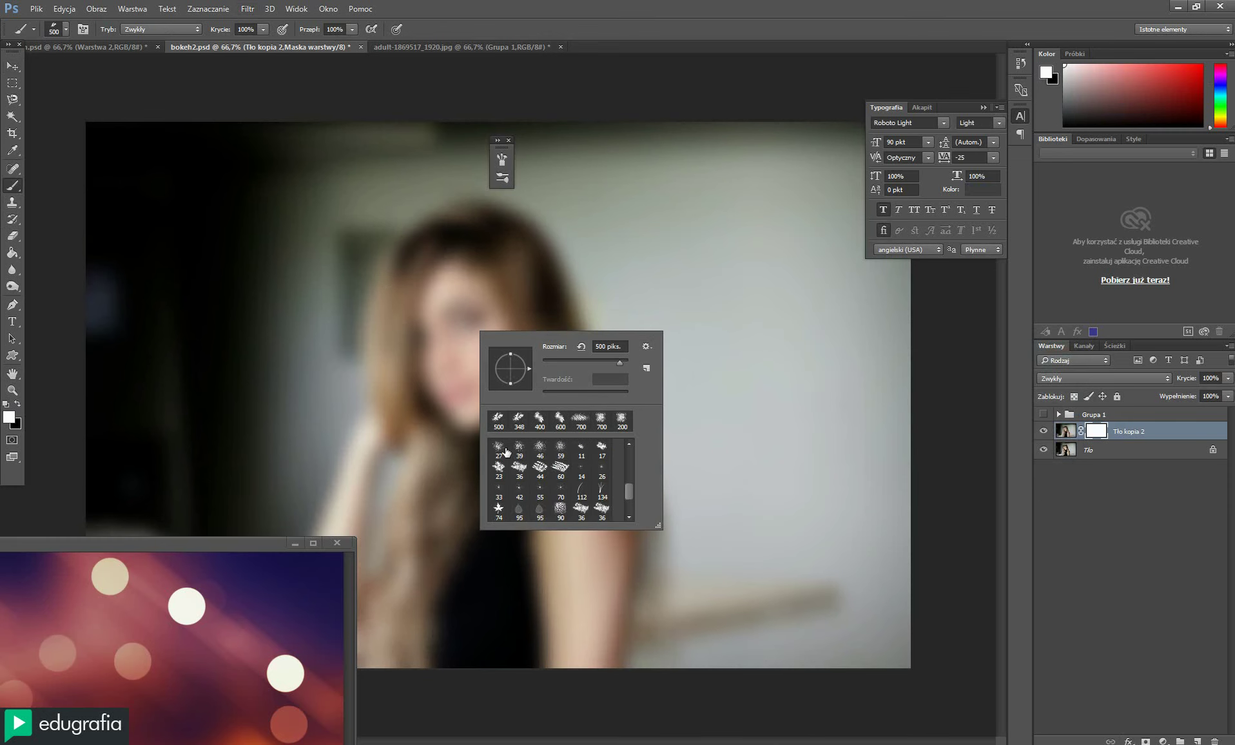
{"action": "mouse_move", "coordinate": [629, 448]}
{"action": "left_mouse_down"}
{"action": "mouse_move", "coordinate": [628, 474]}
{"action": "mouse_move", "coordinate": [628, 444]}
{"action": "left_mouse_up"}
{"action": "double_click", "coordinate": [503, 459]}
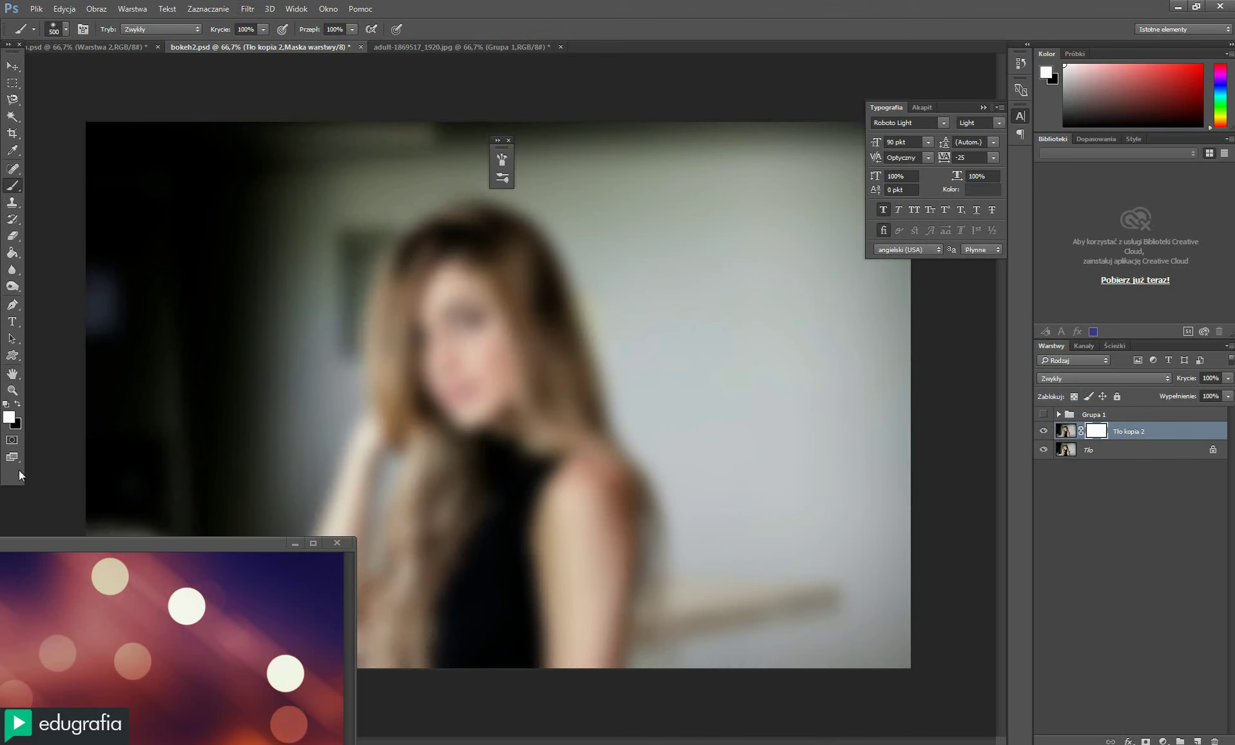
Paint black on the mask over the woman so she stays sharp
{"action": "left_click", "coordinate": [18, 404]}
{"action": "mouse_move", "coordinate": [464, 258]}
{"action": "left_mouse_down"}
{"action": "mouse_move", "coordinate": [412, 477]}
{"action": "mouse_move", "coordinate": [406, 619]}
{"action": "mouse_move", "coordinate": [544, 548]}
{"action": "mouse_move", "coordinate": [641, 580]}
{"action": "mouse_move", "coordinate": [412, 315]}
{"action": "mouse_move", "coordinate": [526, 239]}
{"action": "mouse_move", "coordinate": [613, 464]}
{"action": "mouse_move", "coordinate": [374, 529]}
{"action": "mouse_move", "coordinate": [380, 645]}
{"action": "left_mouse_up"}
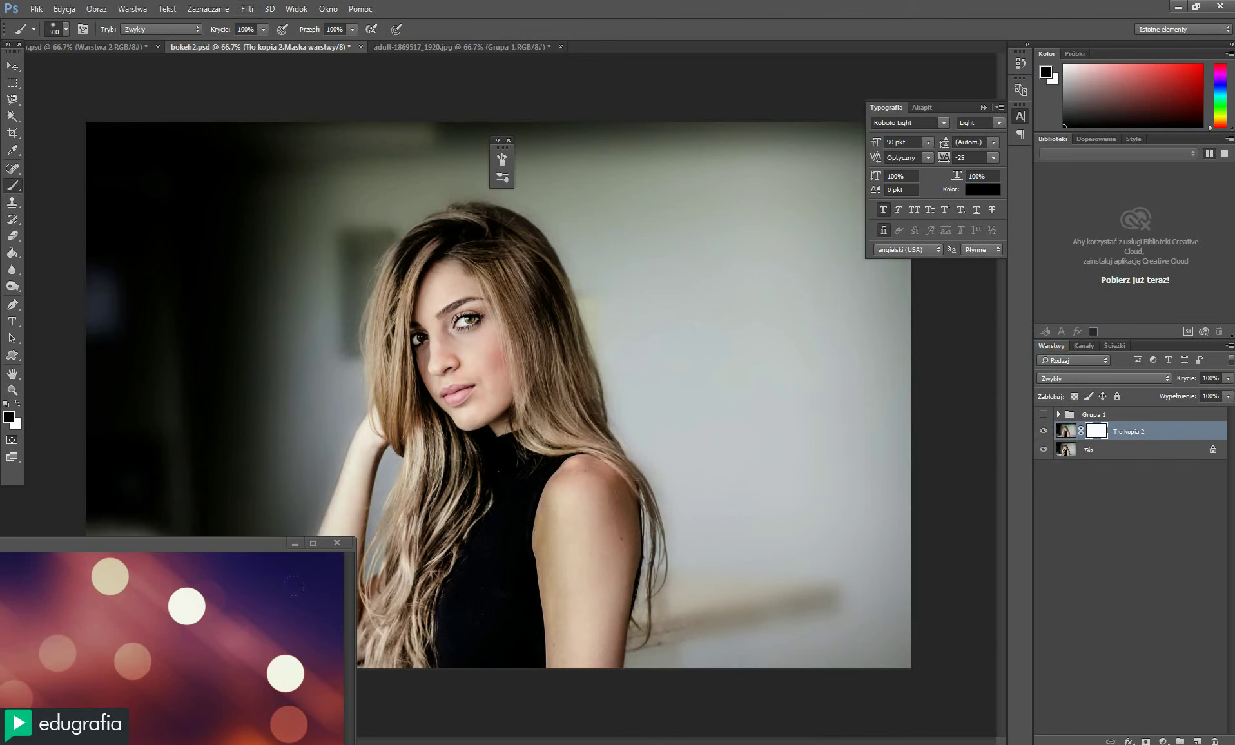
{"action": "left_click_drag", "start_coordinate": [263, 544], "coordinate": [156, 579]}
{"action": "left_click", "coordinate": [312, 551]}
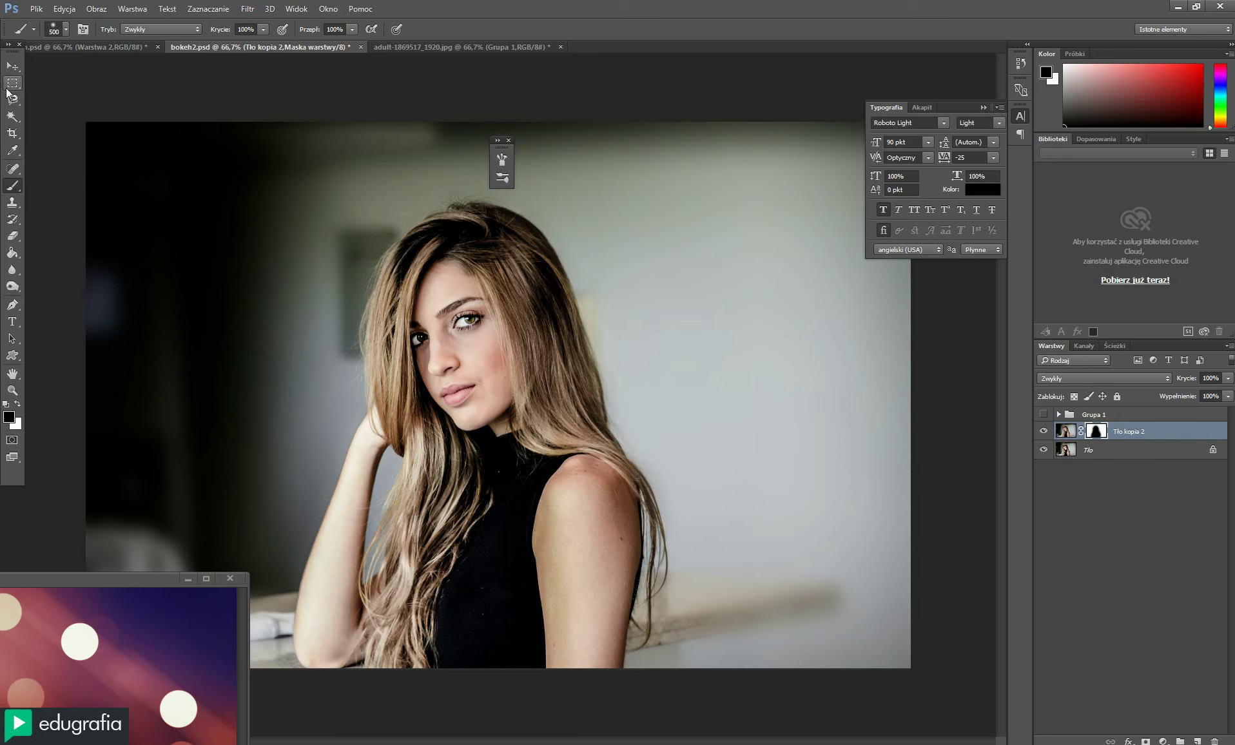
{"action": "left_click", "coordinate": [12, 65]}
{"action": "left_click", "coordinate": [77, 677]}
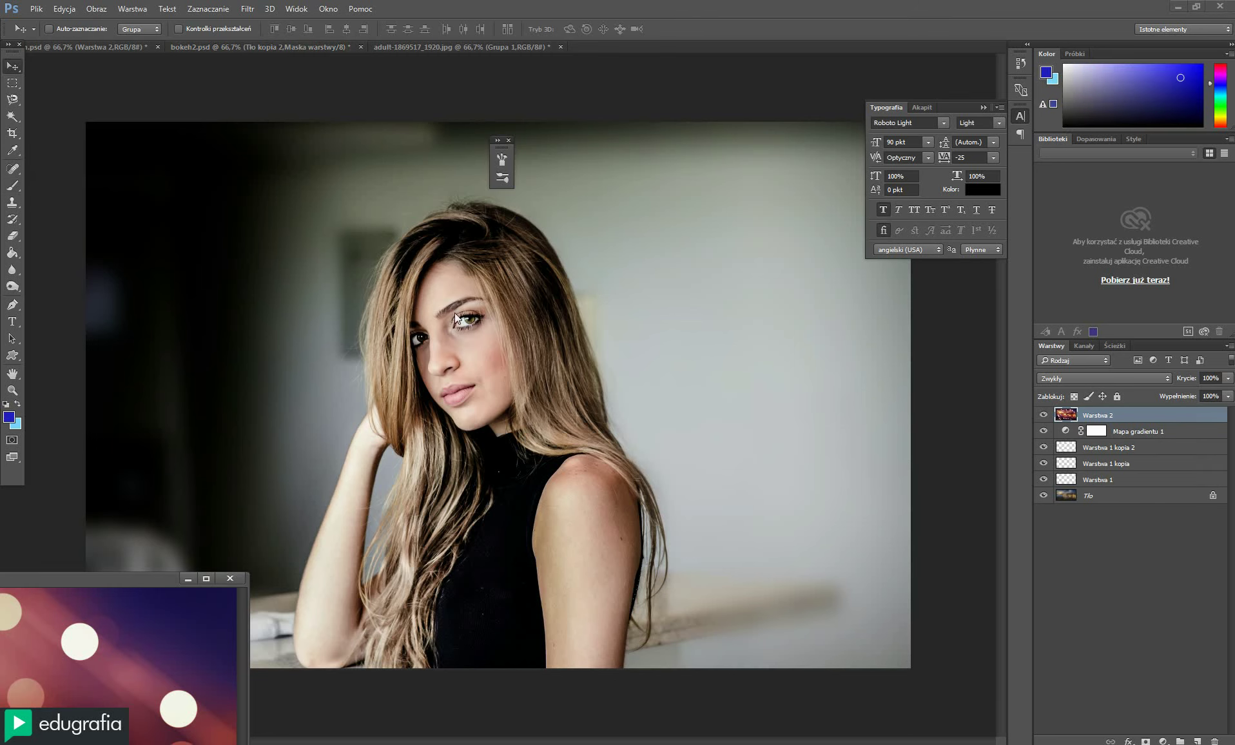
Drag the stamped Porto bokeh layer onto the bokeh2 portrait and position it
{"action": "left_click_drag", "start_coordinate": [142, 580], "coordinate": [558, 417]}
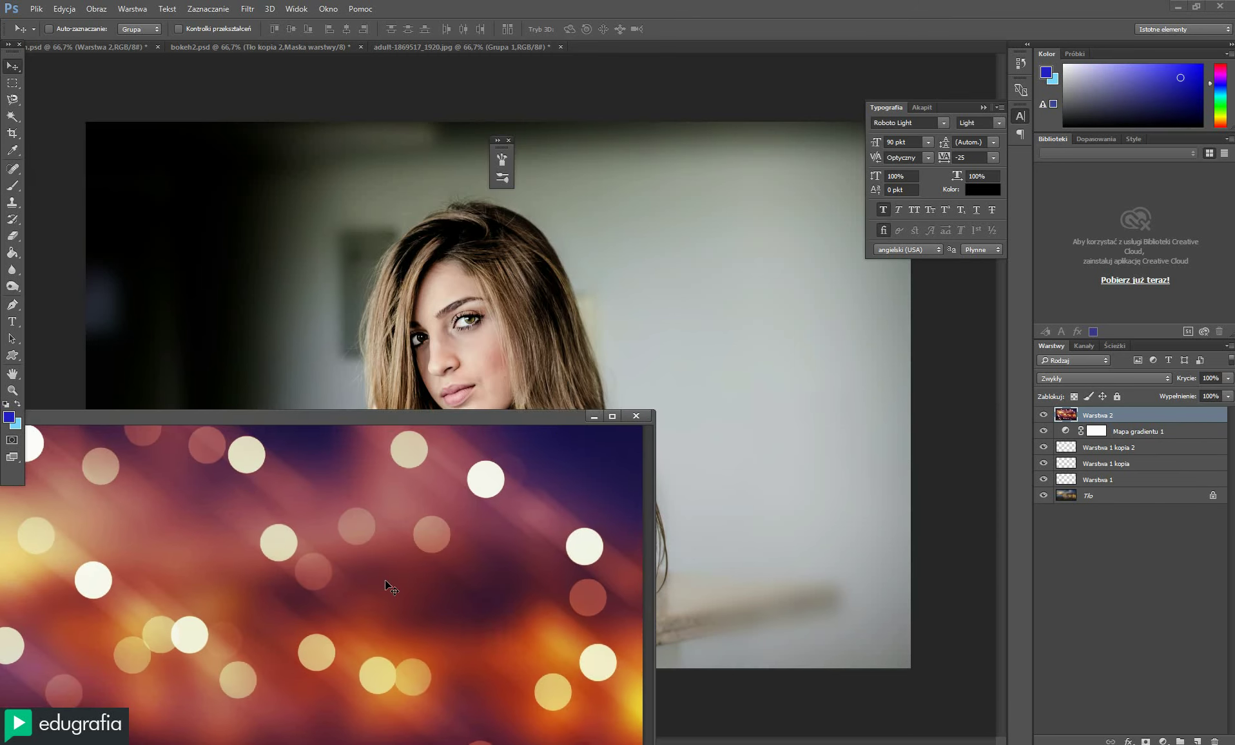
{"action": "left_click_drag", "start_coordinate": [316, 566], "coordinate": [497, 245]}
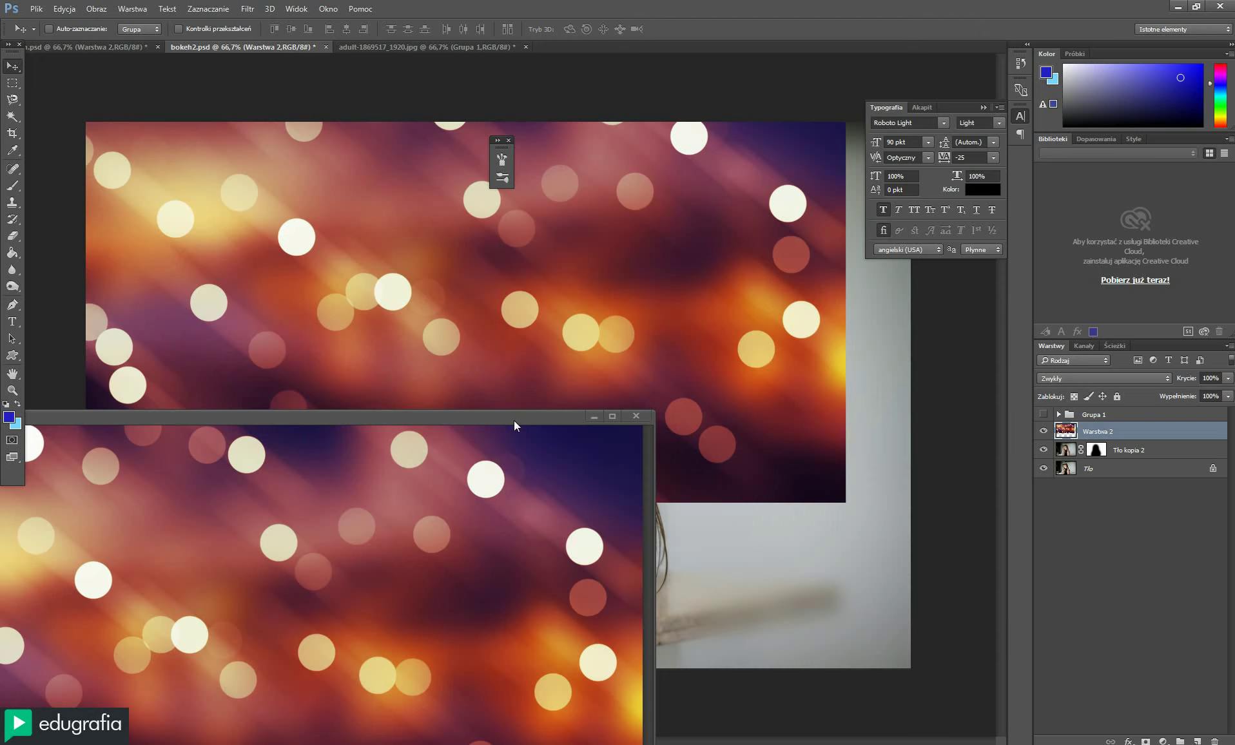
{"action": "mouse_move", "coordinate": [515, 422]}
{"action": "left_mouse_down"}
{"action": "mouse_move", "coordinate": [101, 656]}
{"action": "mouse_move", "coordinate": [86, 612]}
{"action": "left_mouse_up"}
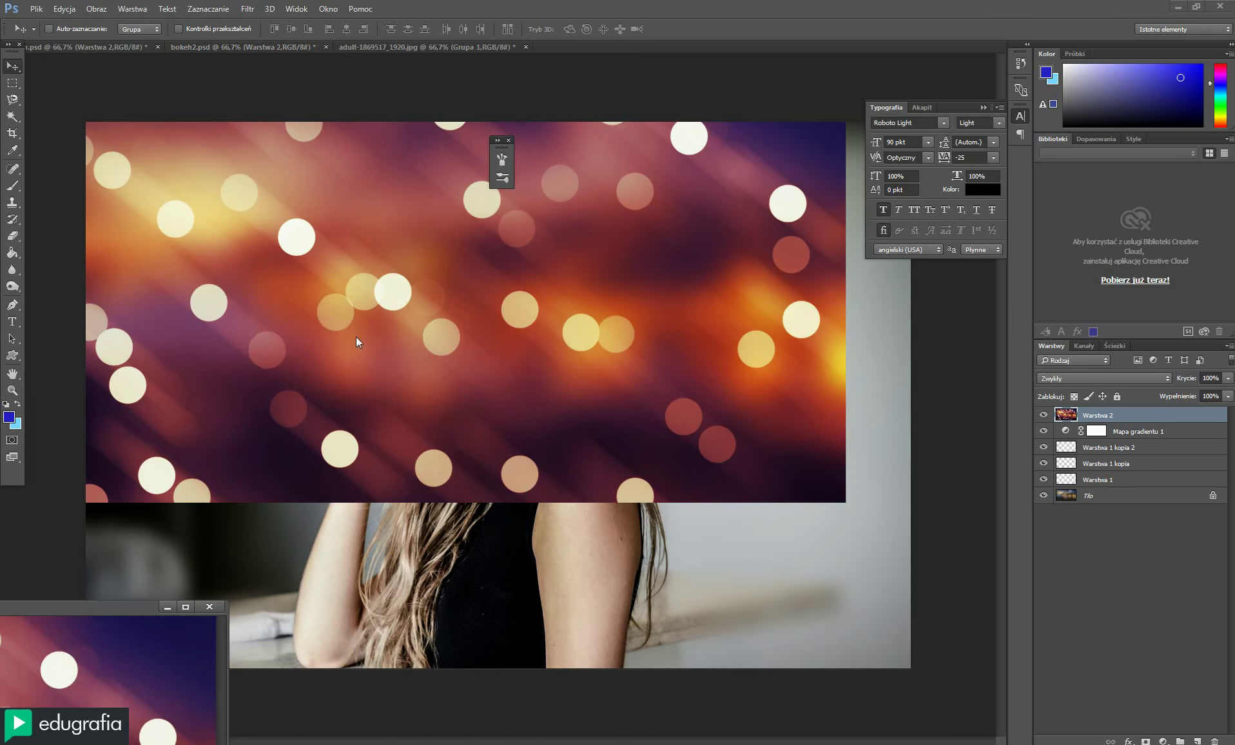
{"action": "left_click", "coordinate": [359, 294]}
{"action": "left_click_drag", "start_coordinate": [405, 365], "coordinate": [373, 297]}
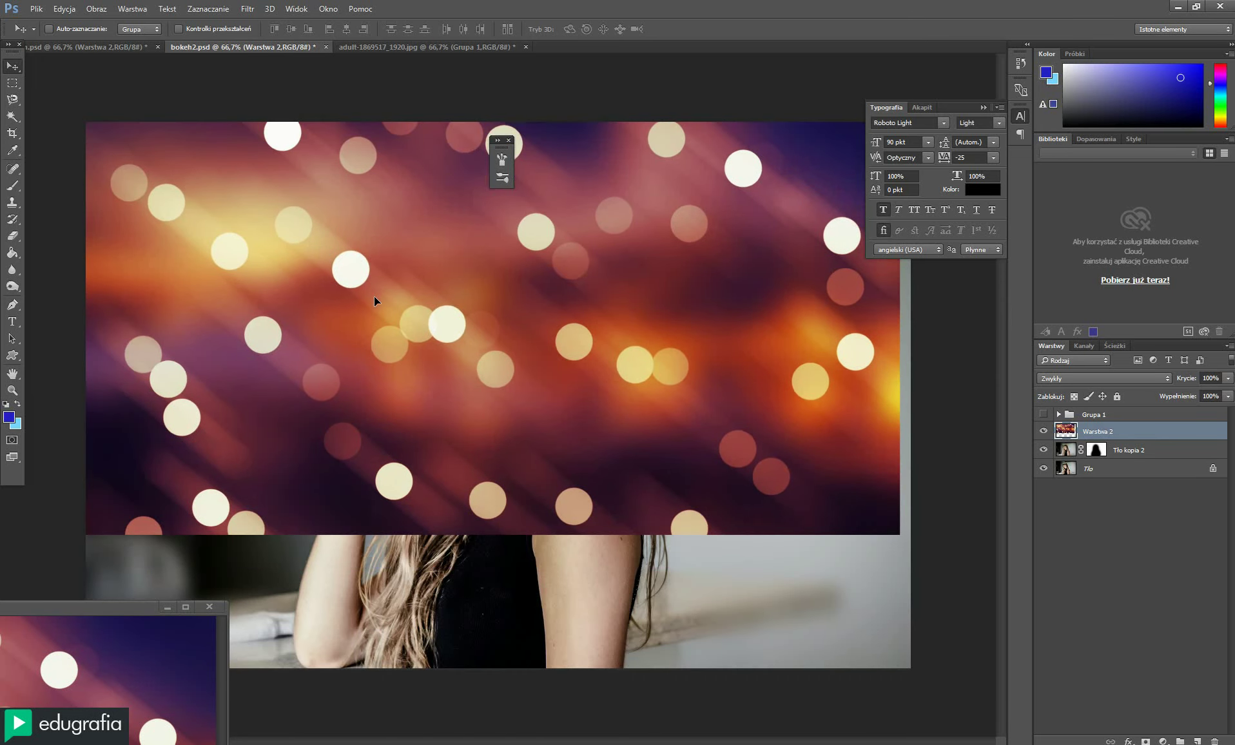
Scale the bokeh layer to about 135% and set its blend mode to Ekran
{"action": "key", "text": "ctrl+t"}
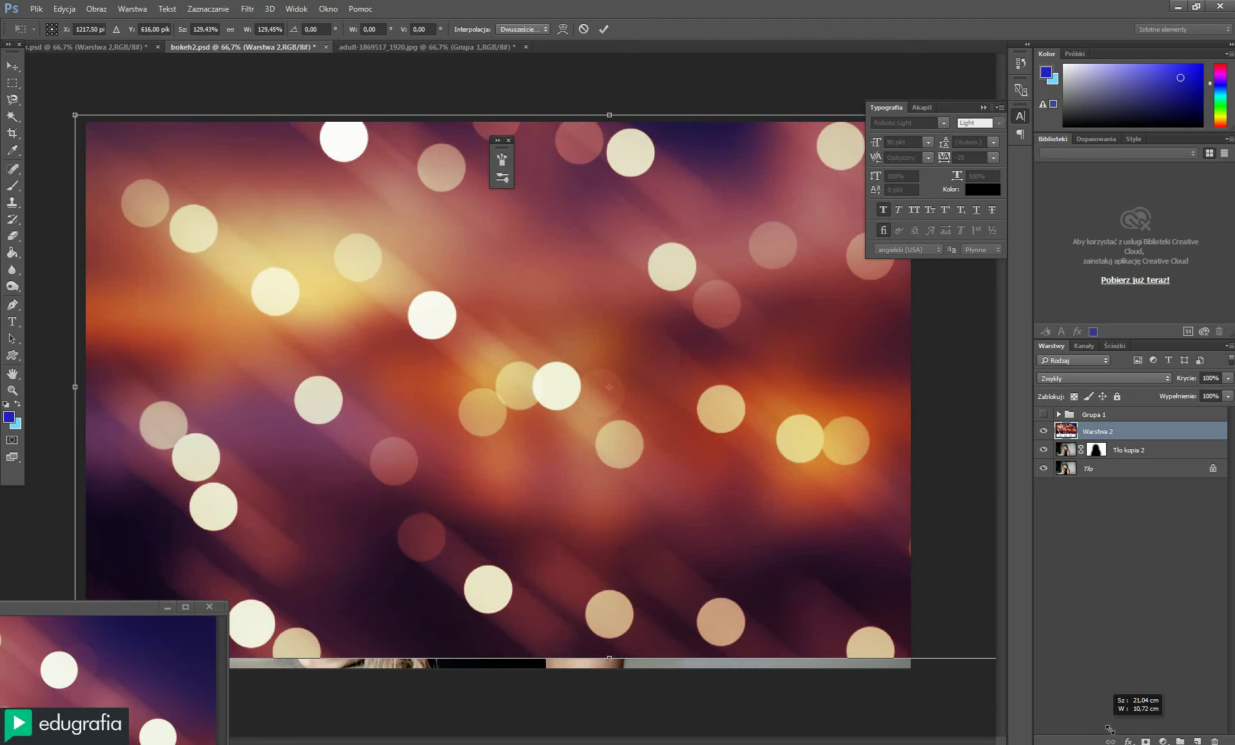
{"action": "left_click_drag", "start_coordinate": [895, 534], "coordinate": [1192, 682]}
{"action": "left_click_drag", "start_coordinate": [528, 489], "coordinate": [490, 482]}
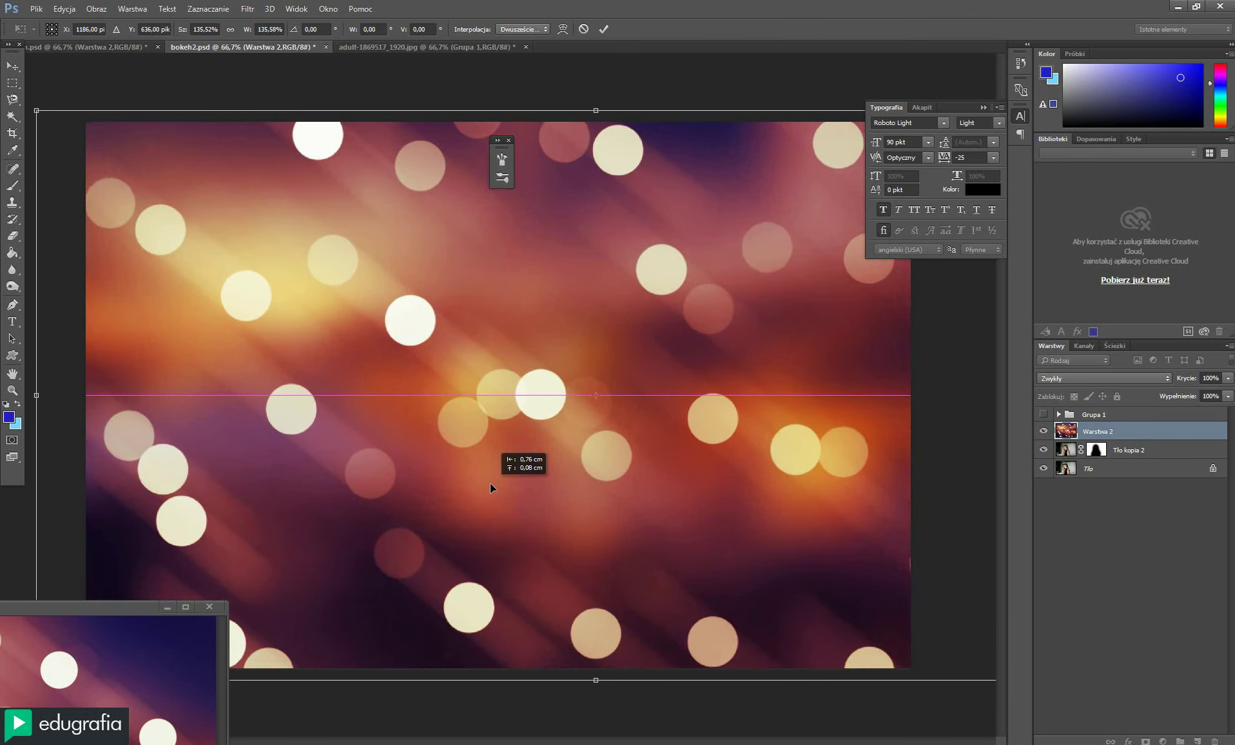
{"action": "key", "text": "Return"}
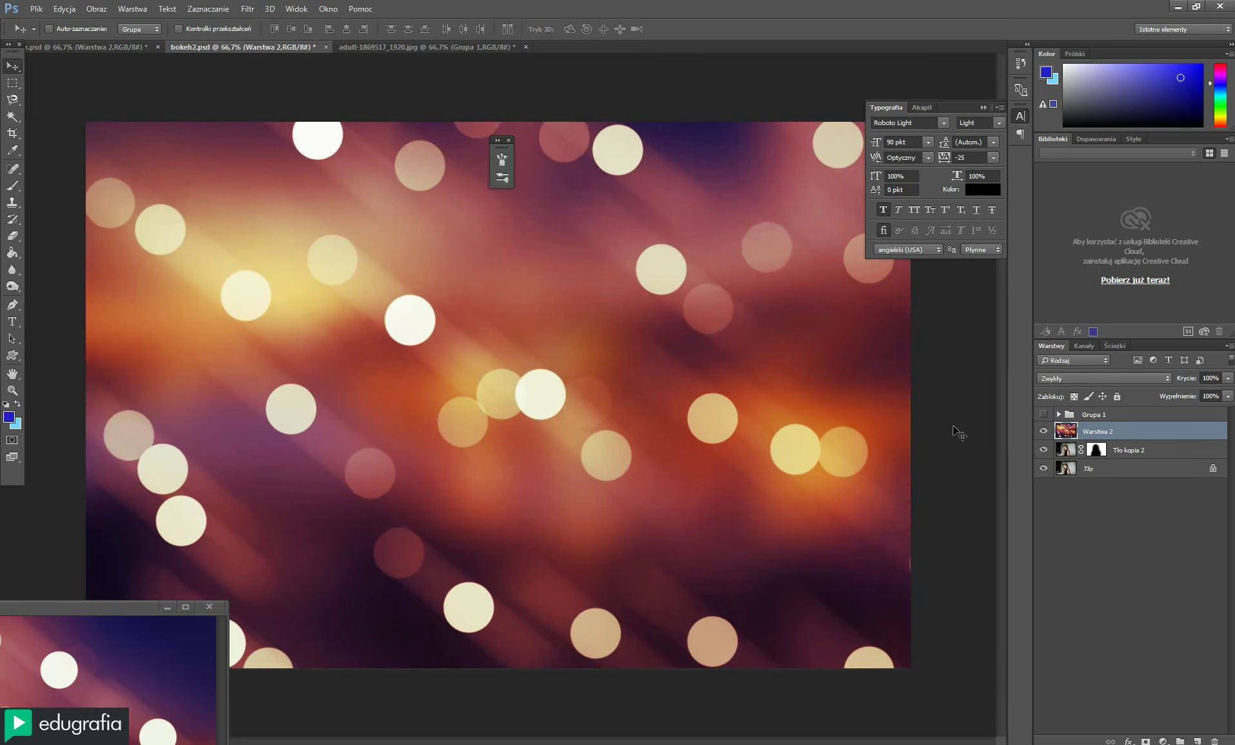
{"action": "left_click", "coordinate": [1056, 378]}
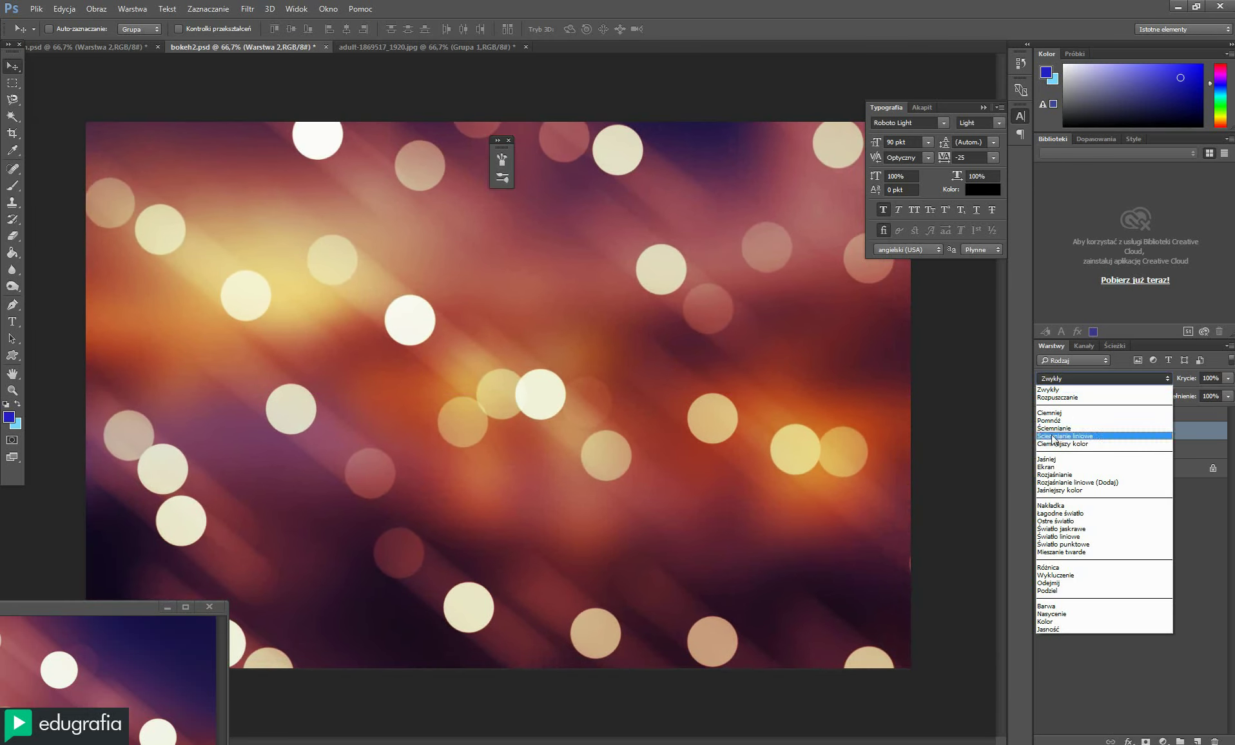
{"action": "left_click", "coordinate": [1055, 467]}
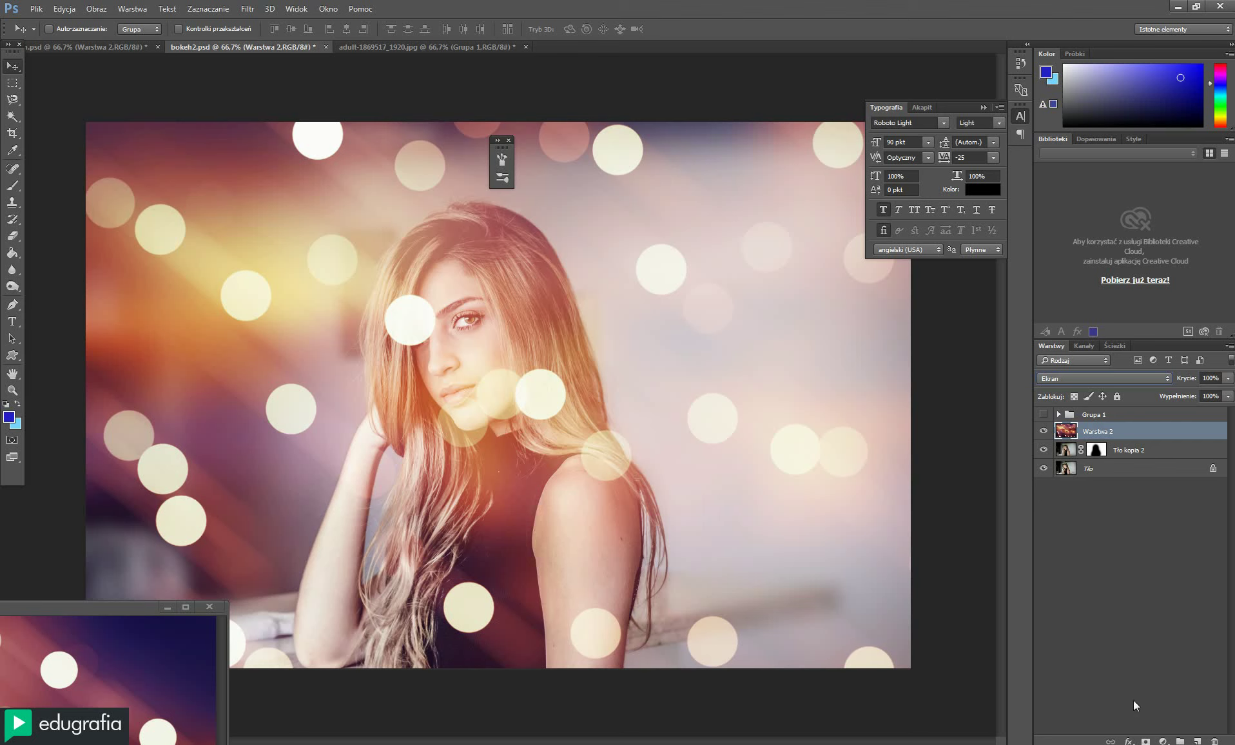
Mask the bokeh off the woman's face, body and hairline, then duplicate the layer
{"action": "left_click", "coordinate": [1145, 741]}
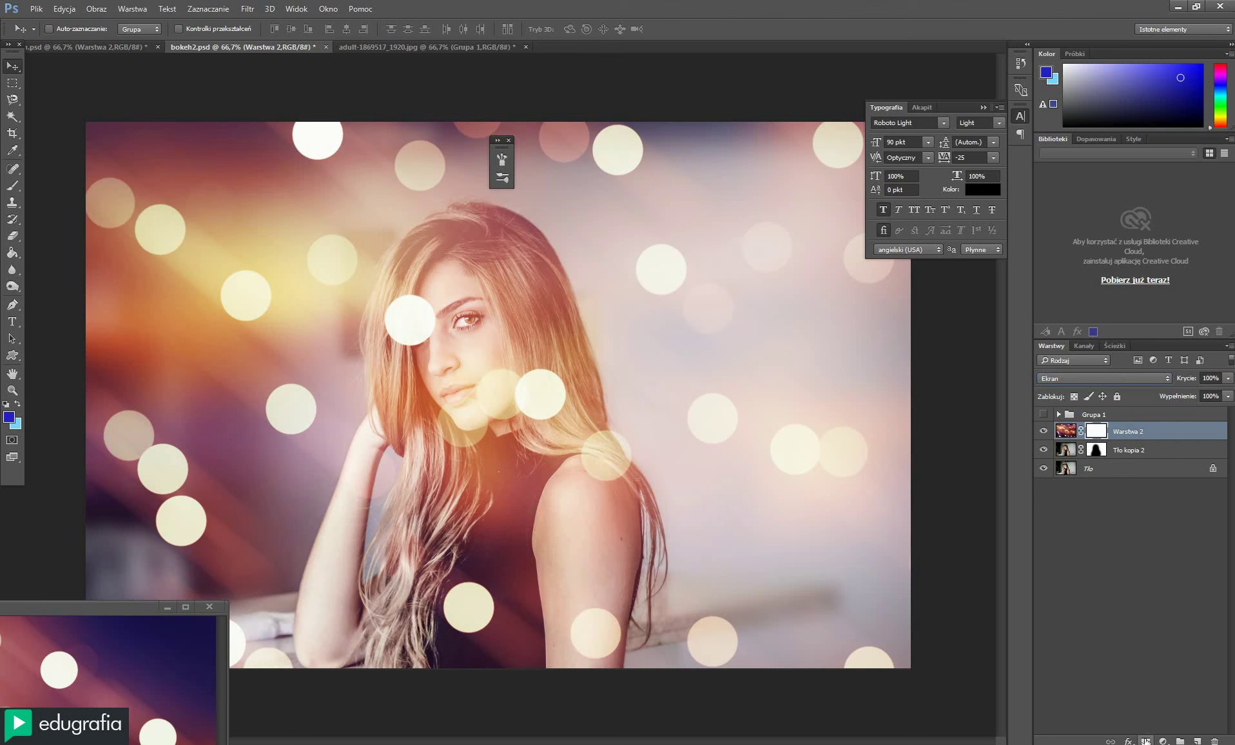
{"action": "left_click", "coordinate": [14, 187]}
{"action": "mouse_move", "coordinate": [470, 325]}
{"action": "left_mouse_down"}
{"action": "mouse_move", "coordinate": [493, 622]}
{"action": "mouse_move", "coordinate": [613, 619]}
{"action": "left_mouse_up"}
{"action": "left_click_drag", "start_coordinate": [606, 528], "coordinate": [599, 445]}
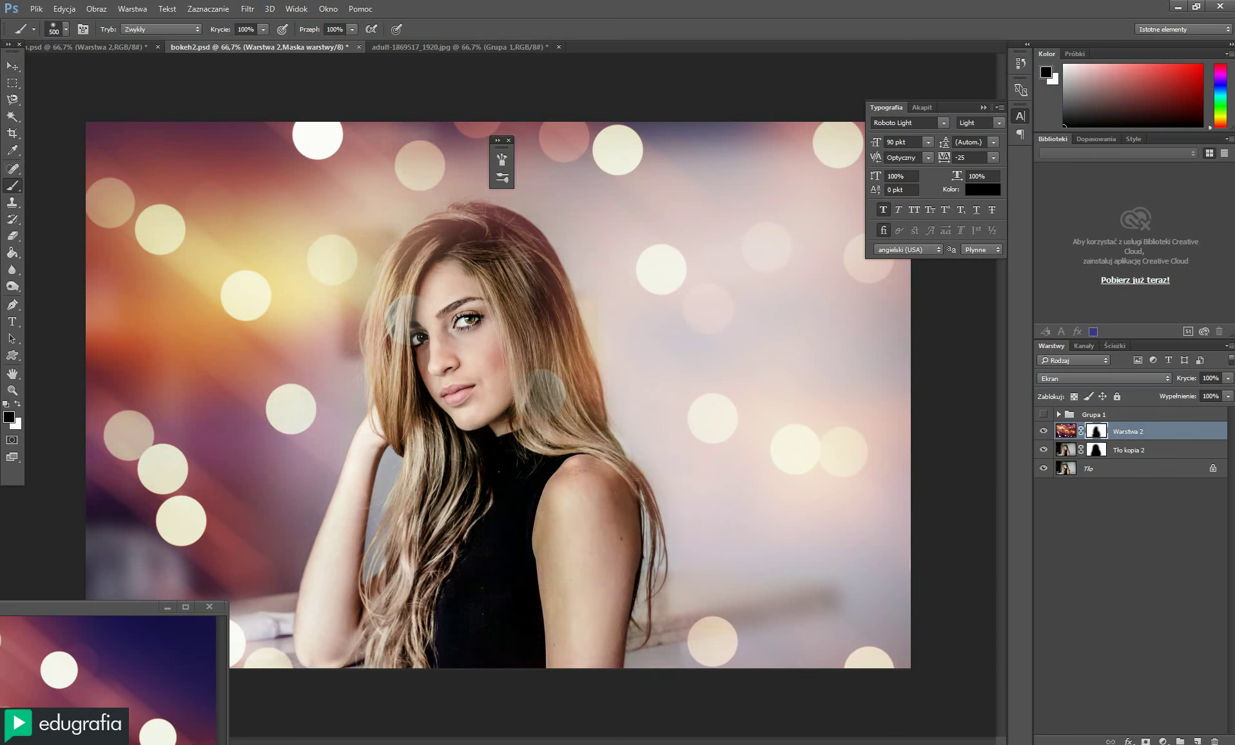
{"action": "left_click_drag", "start_coordinate": [377, 311], "coordinate": [394, 234]}
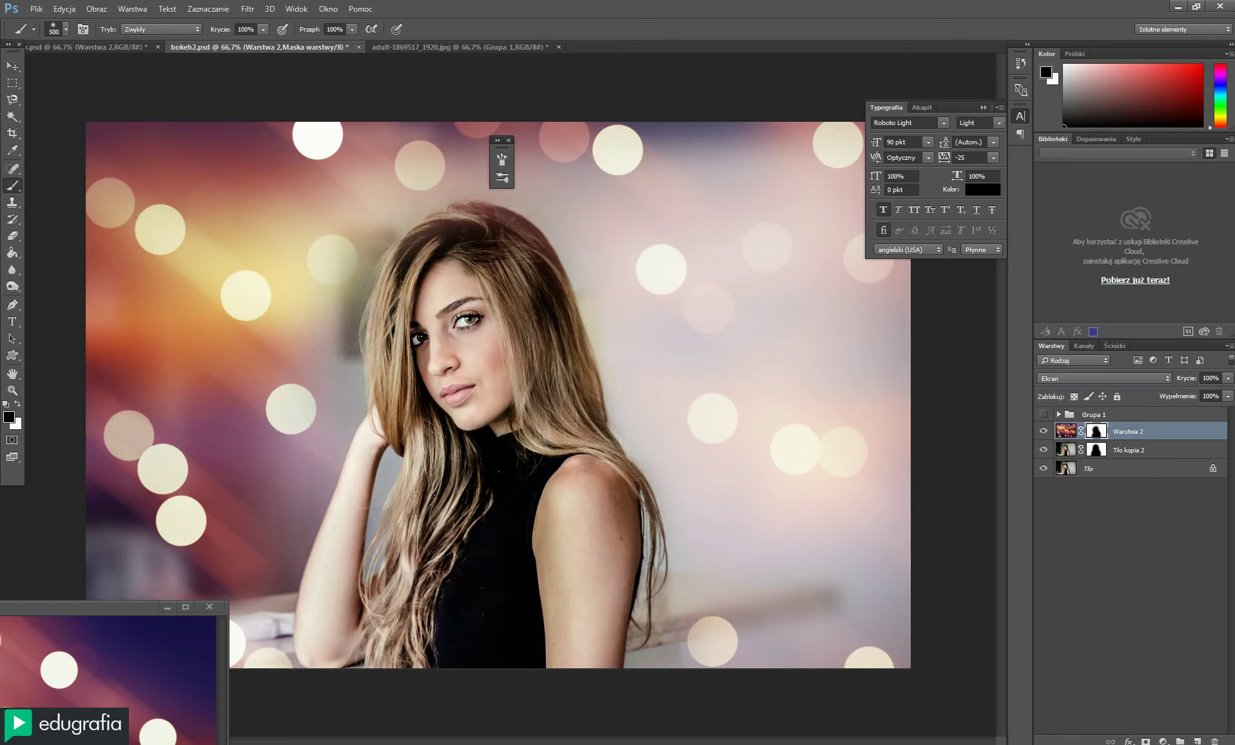
{"action": "key", "text": "ctrl+j"}
Give Warstwa 2 kopia a 37,4 px Gaussian blur and 66% opacity
{"action": "left_click", "coordinate": [248, 9]}
{"action": "mouse_move", "coordinate": [266, 186]}
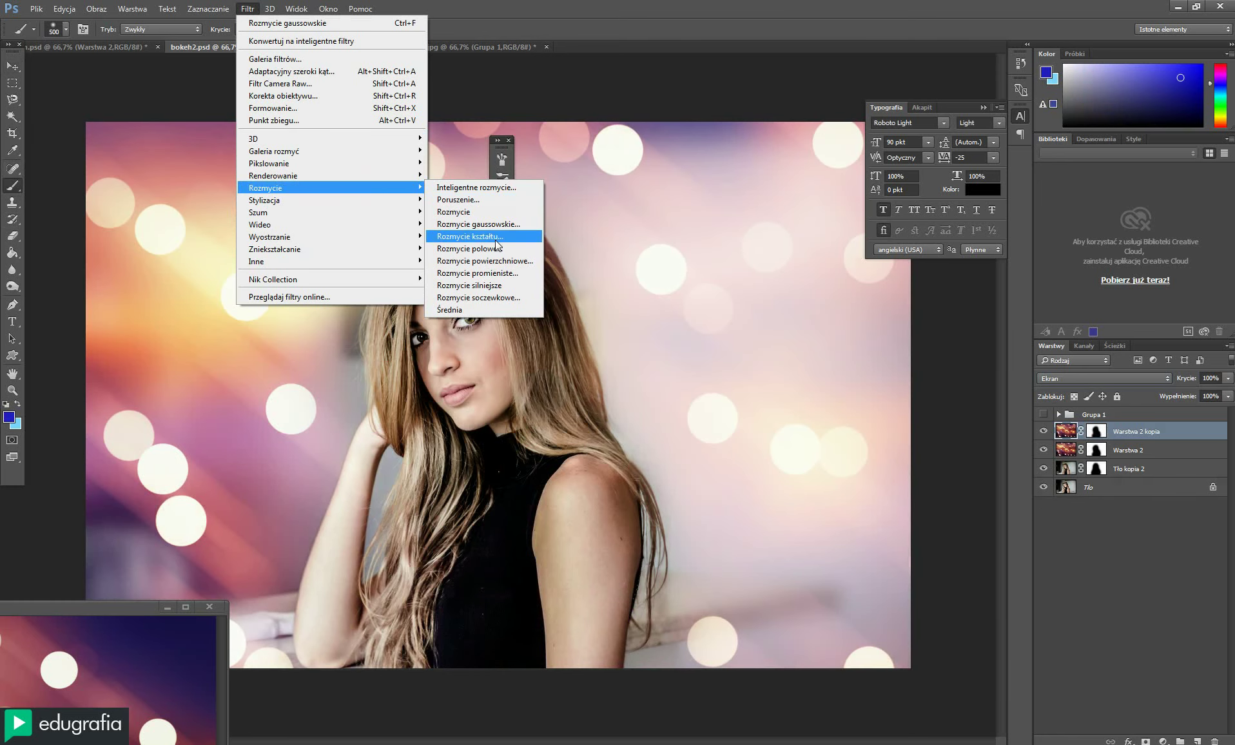
{"action": "left_click", "coordinate": [498, 232]}
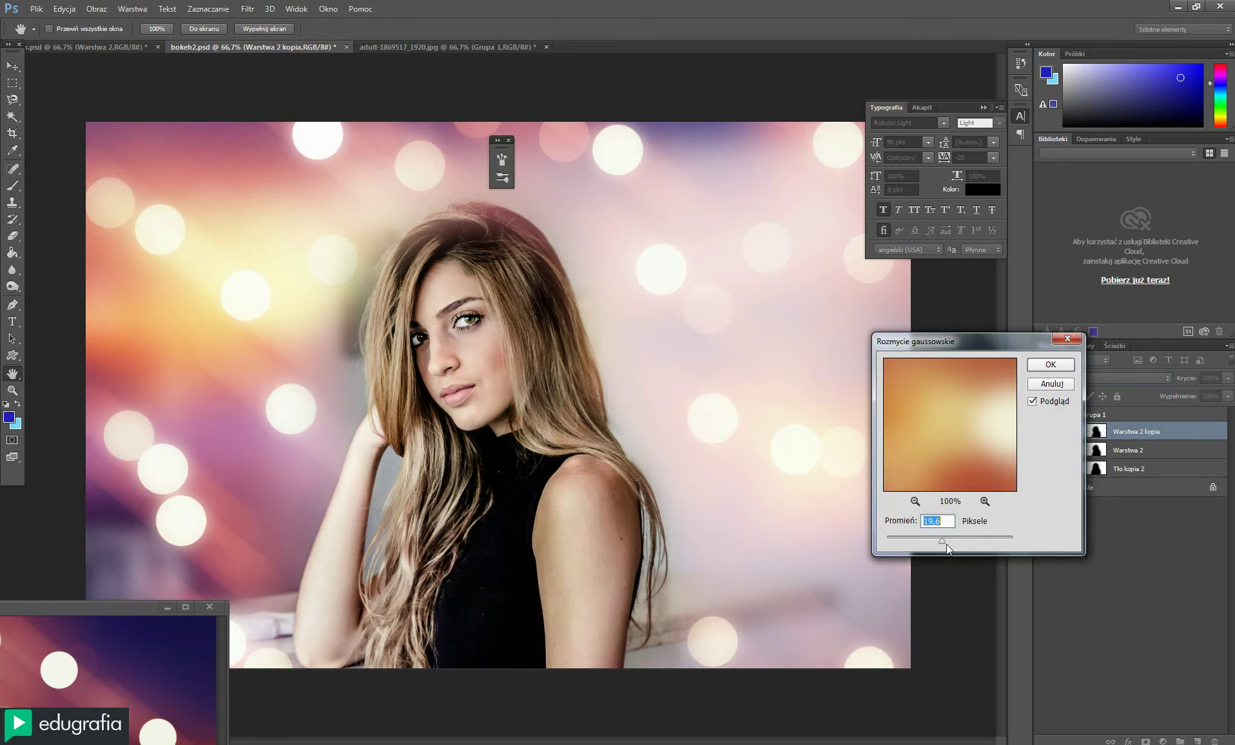
{"action": "left_click_drag", "start_coordinate": [946, 544], "coordinate": [949, 546]}
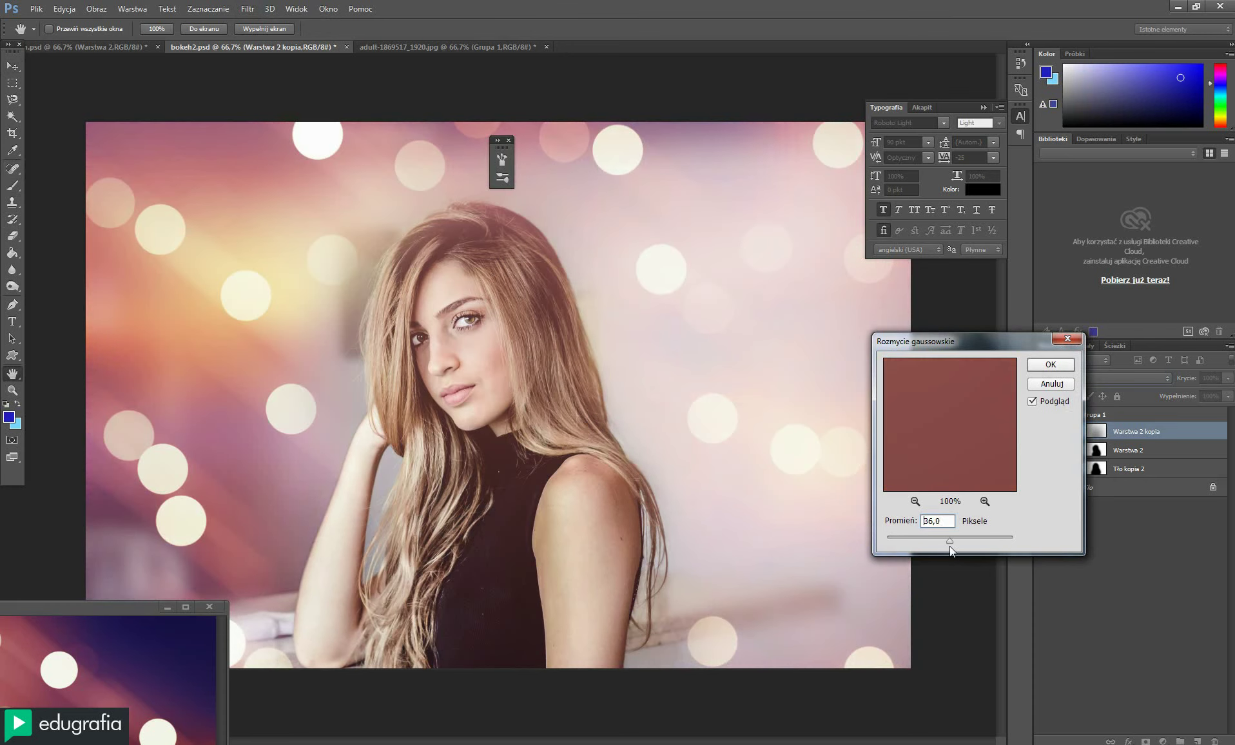
{"action": "left_click_drag", "start_coordinate": [949, 544], "coordinate": [951, 545]}
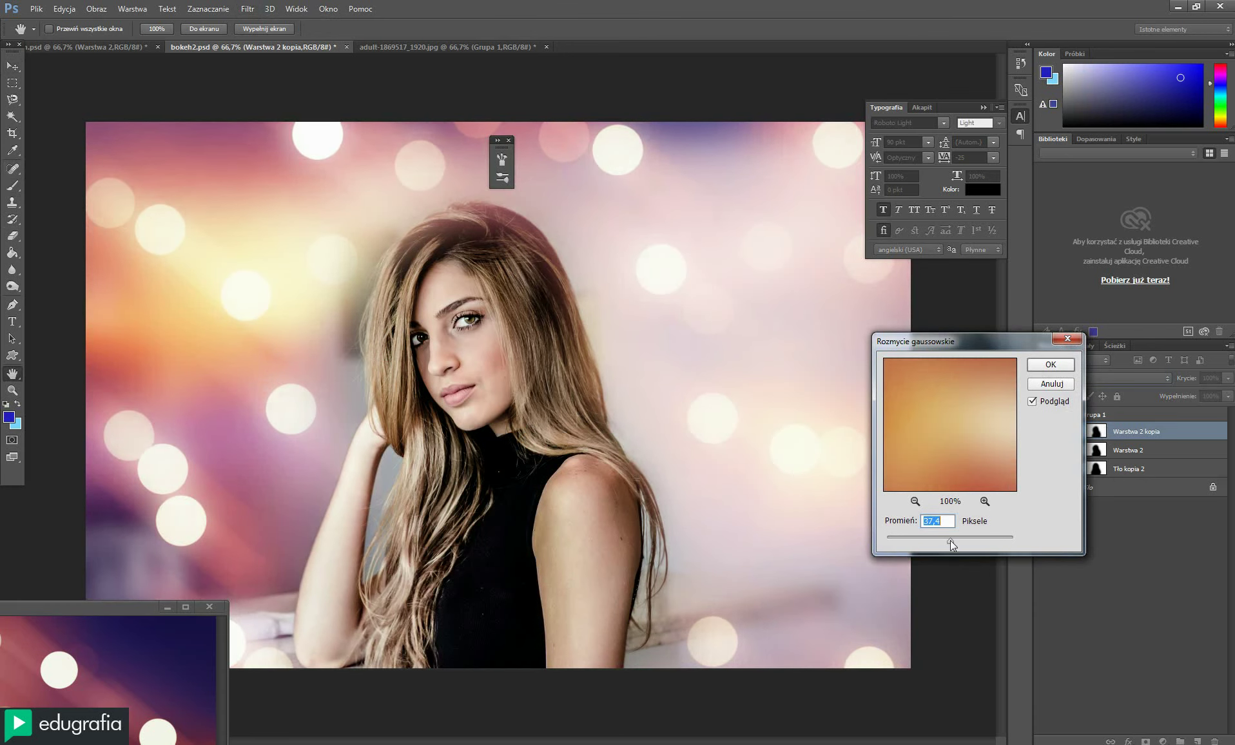
{"action": "left_click", "coordinate": [1050, 365]}
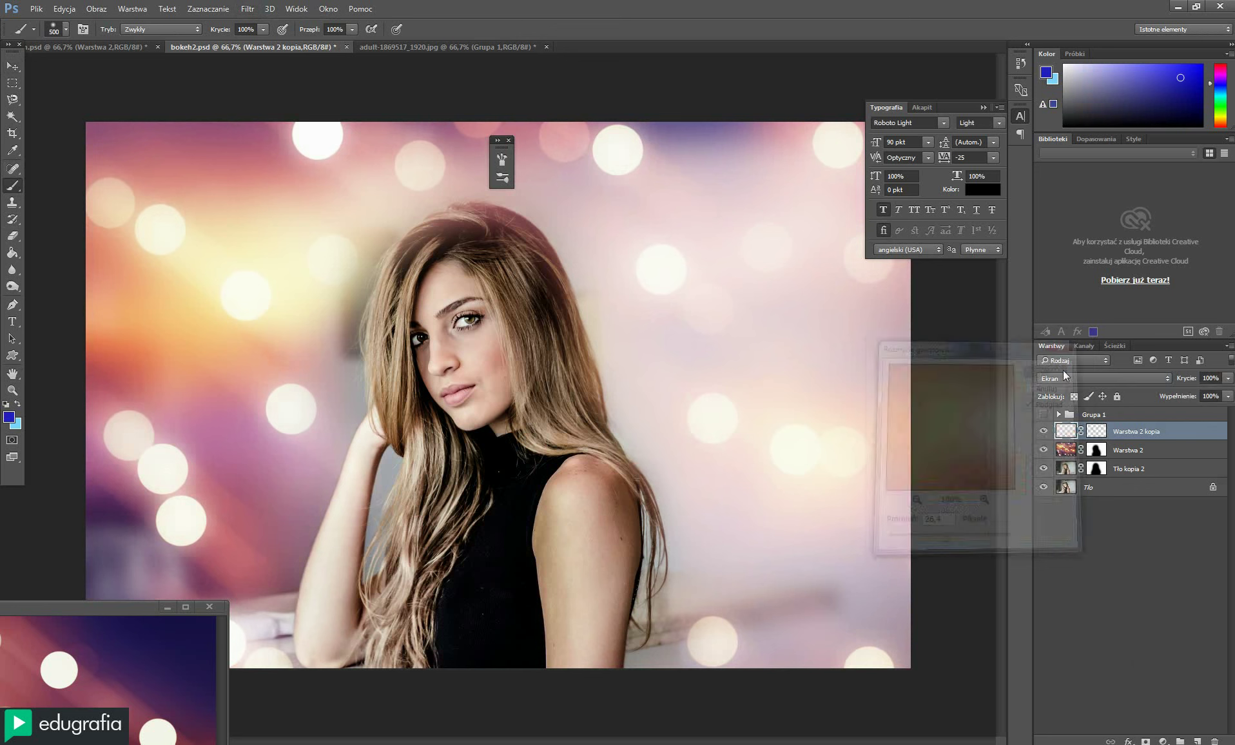
{"action": "left_click", "coordinate": [1227, 379]}
{"action": "left_click_drag", "start_coordinate": [1226, 392], "coordinate": [1205, 397]}
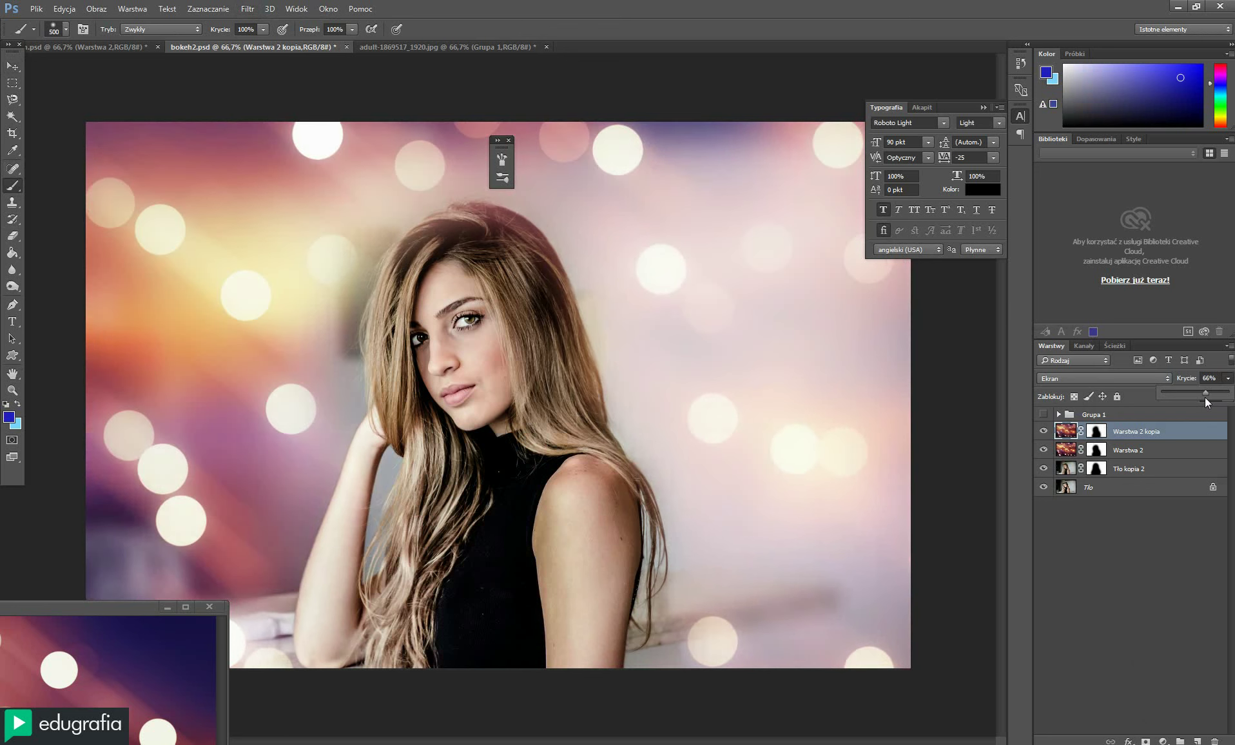
{"action": "left_click", "coordinate": [12, 65]}
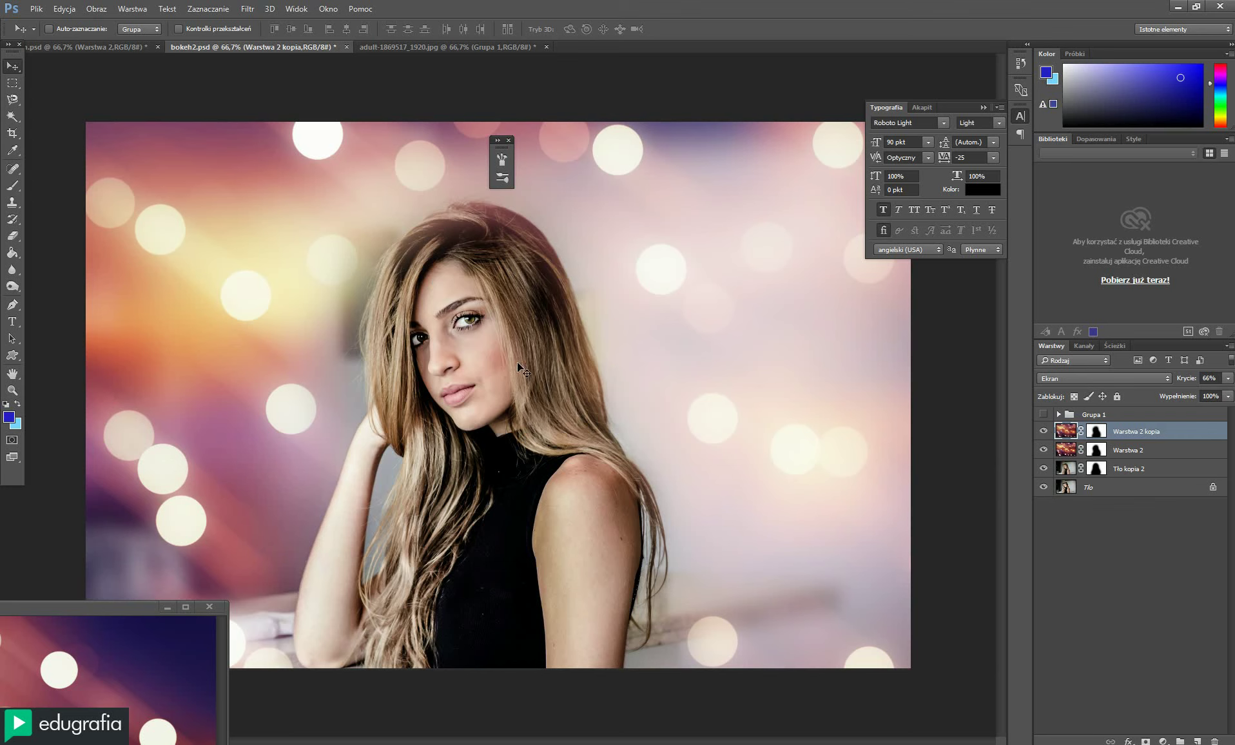
Add a Filtr fotograficzny adjustment layer with pale pink ffdafc colour at 34% density
{"action": "left_click", "coordinate": [1162, 740]}
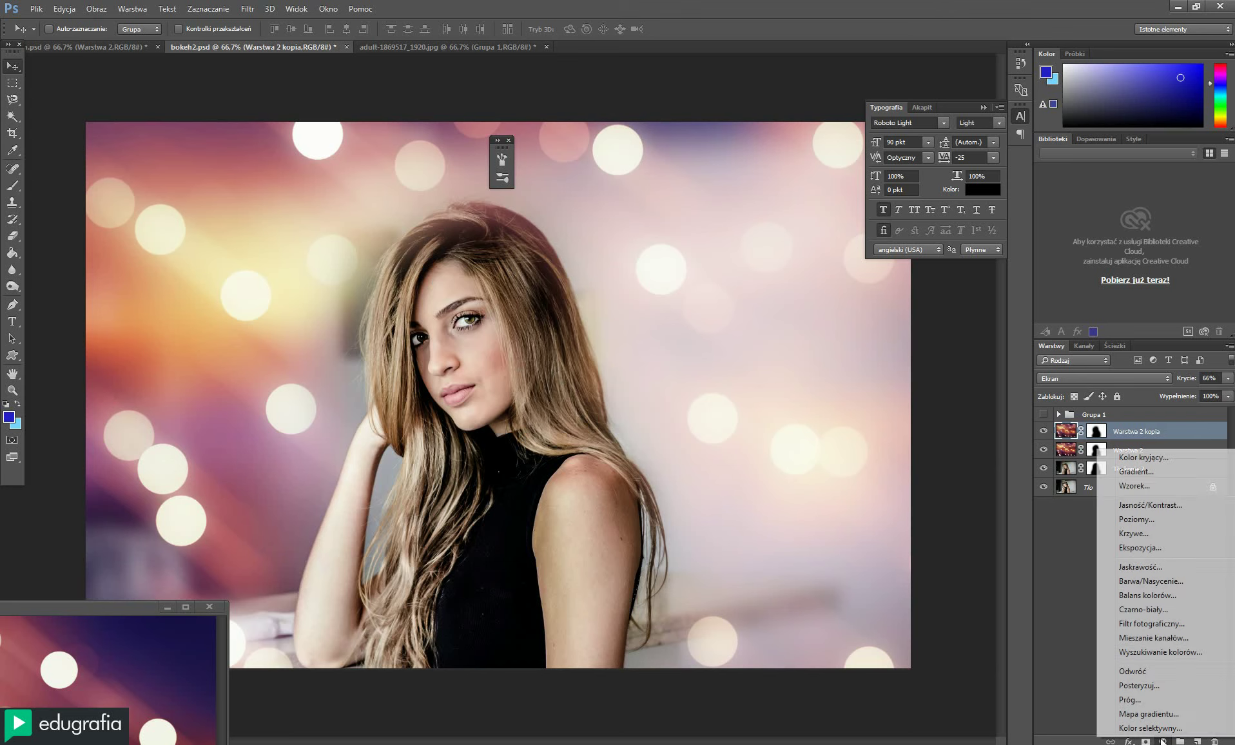
{"action": "left_click", "coordinate": [1145, 629]}
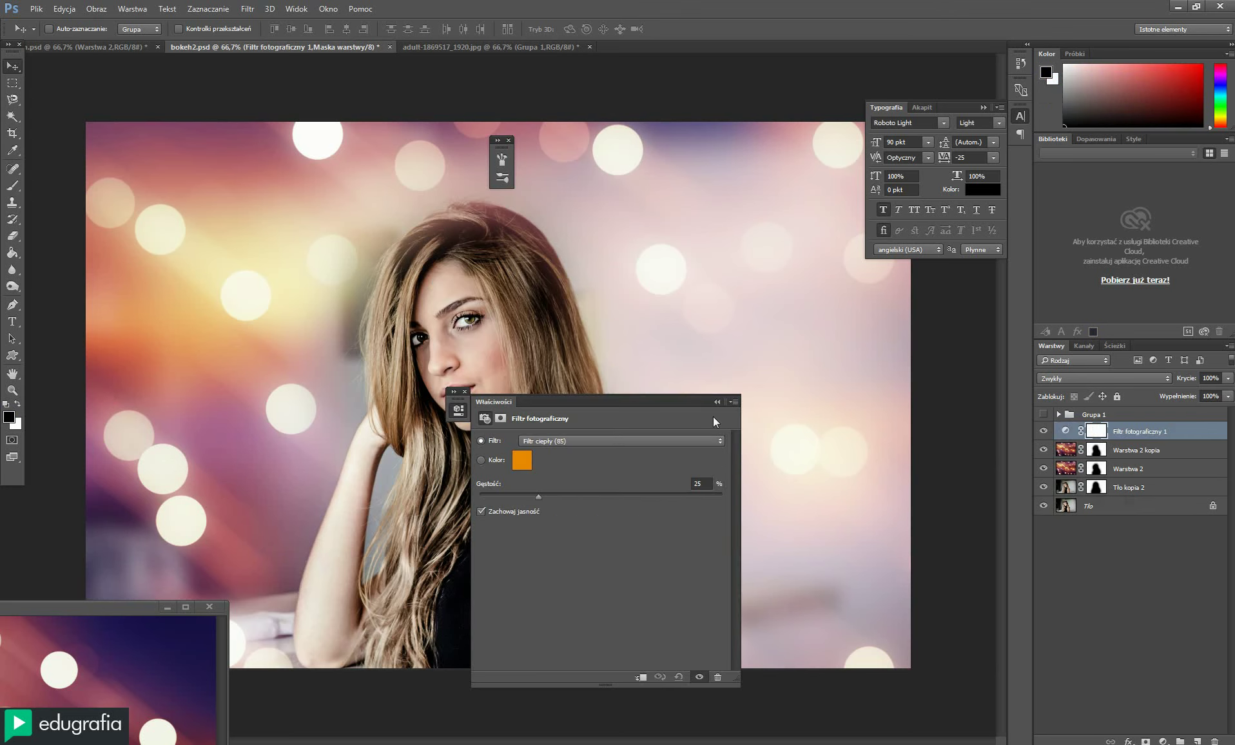
{"action": "left_click", "coordinate": [519, 460]}
{"action": "type", "text": "ffffff"}
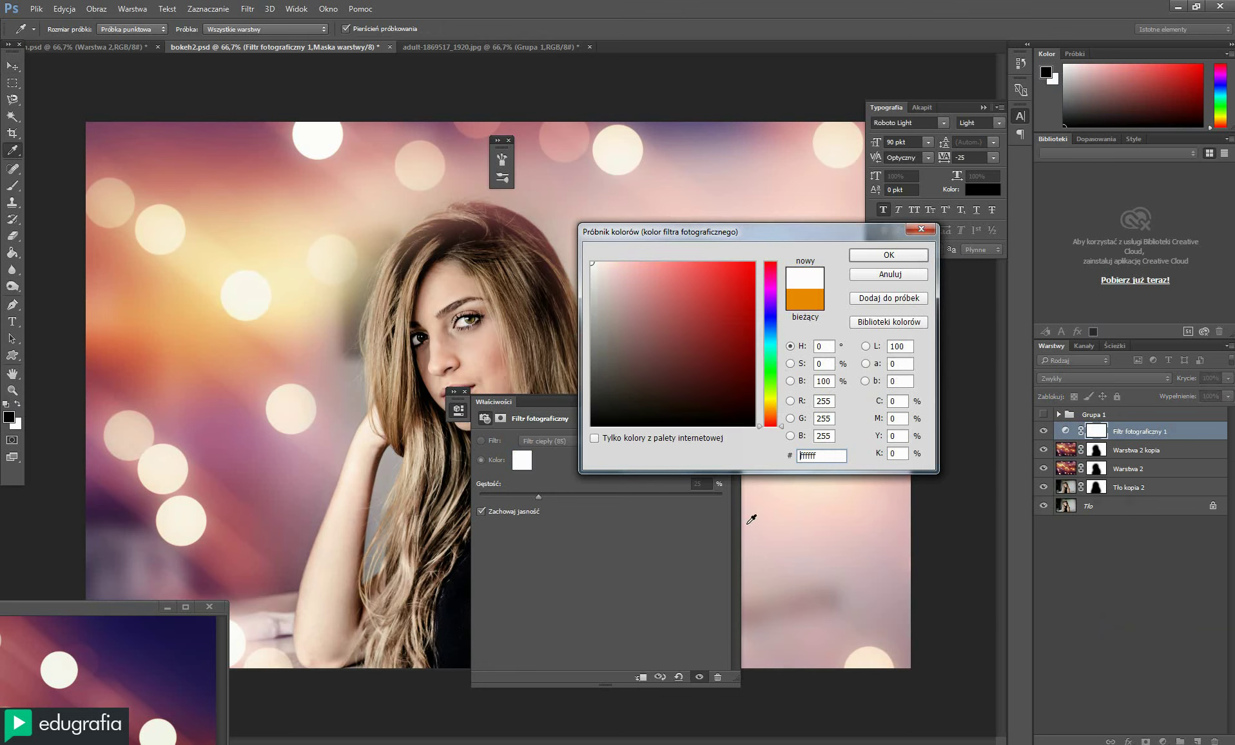
{"action": "left_click", "coordinate": [770, 287]}
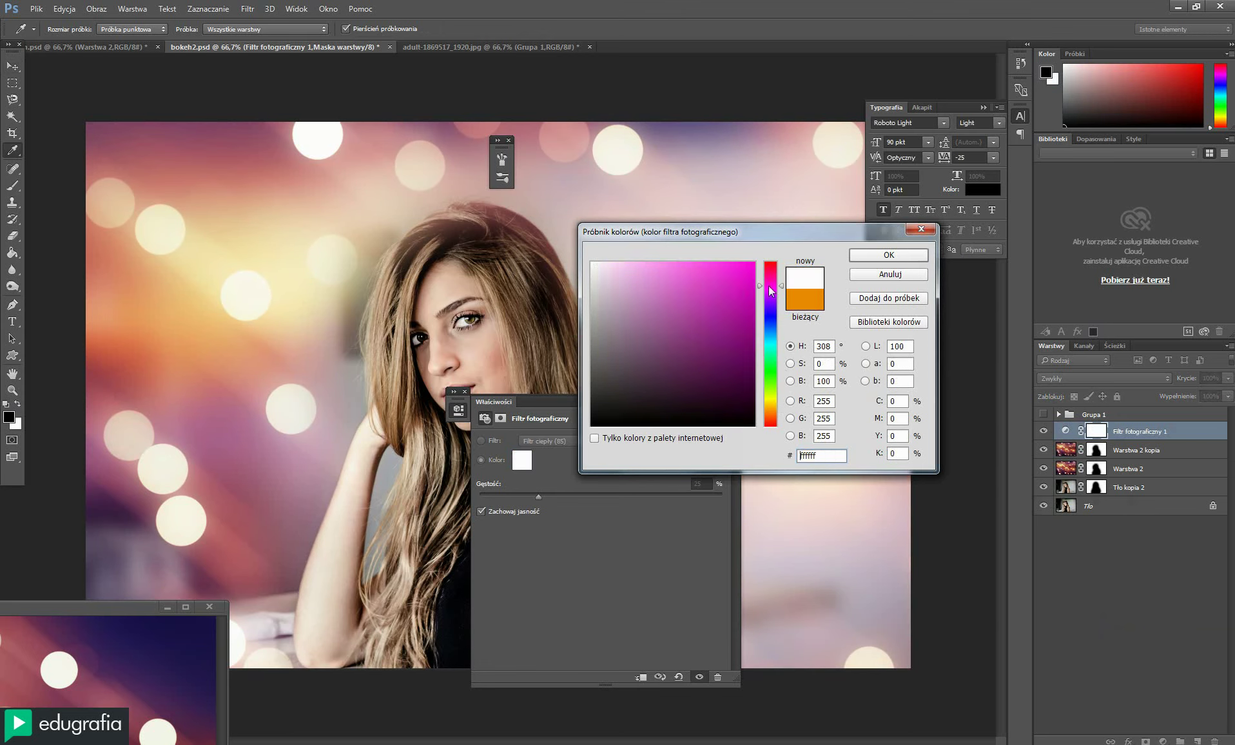
{"action": "left_click_drag", "start_coordinate": [604, 273], "coordinate": [615, 261]}
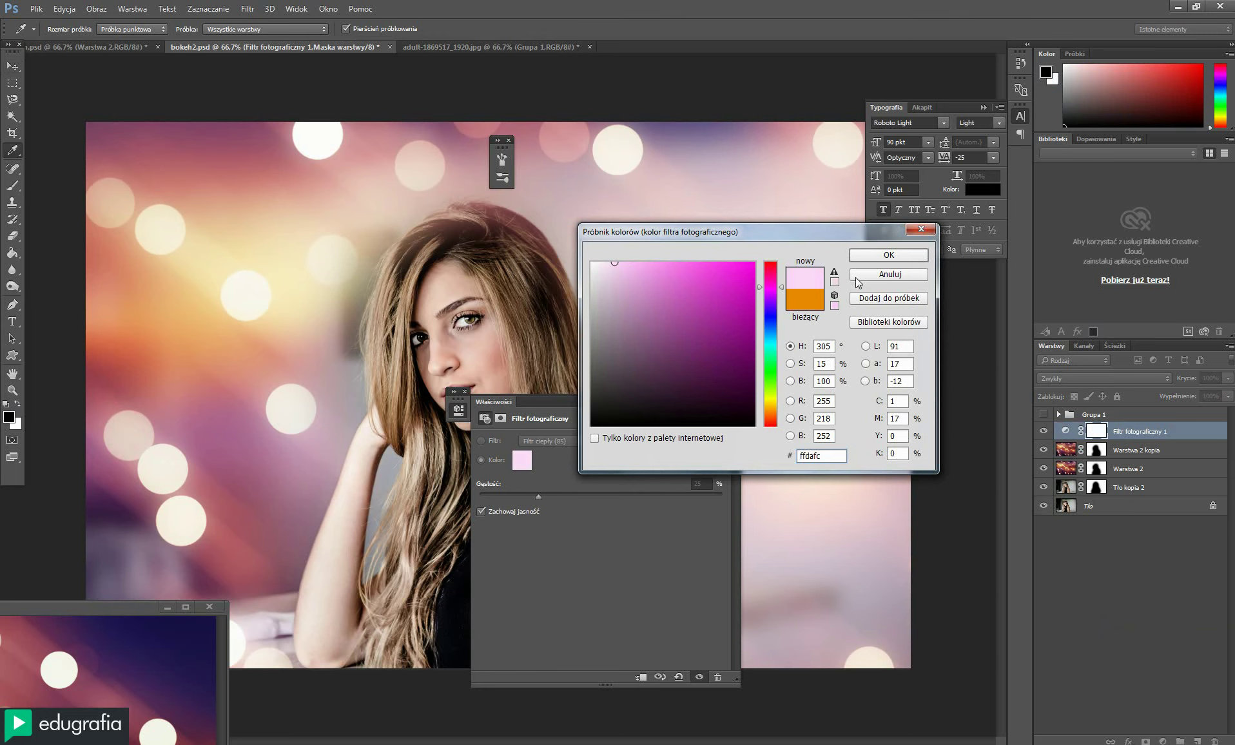
{"action": "left_click", "coordinate": [879, 253]}
{"action": "left_click_drag", "start_coordinate": [608, 410], "coordinate": [674, 396]}
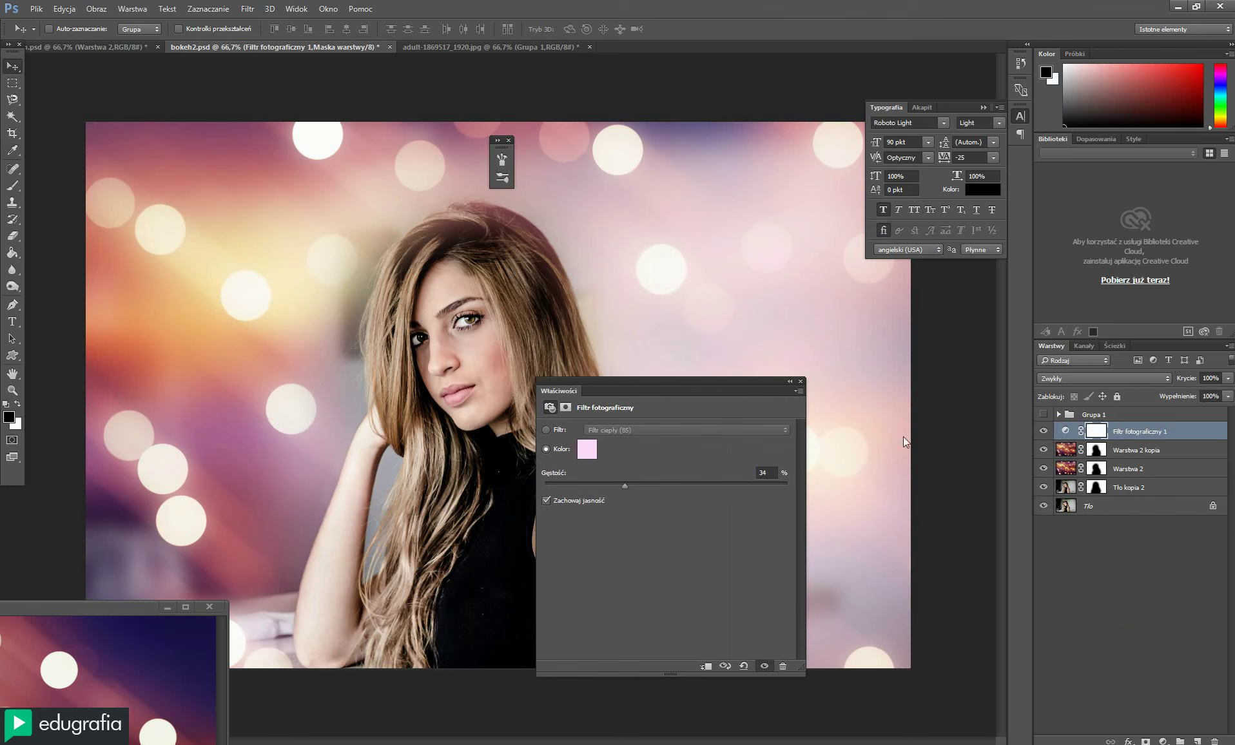
{"action": "left_click", "coordinate": [790, 380]}
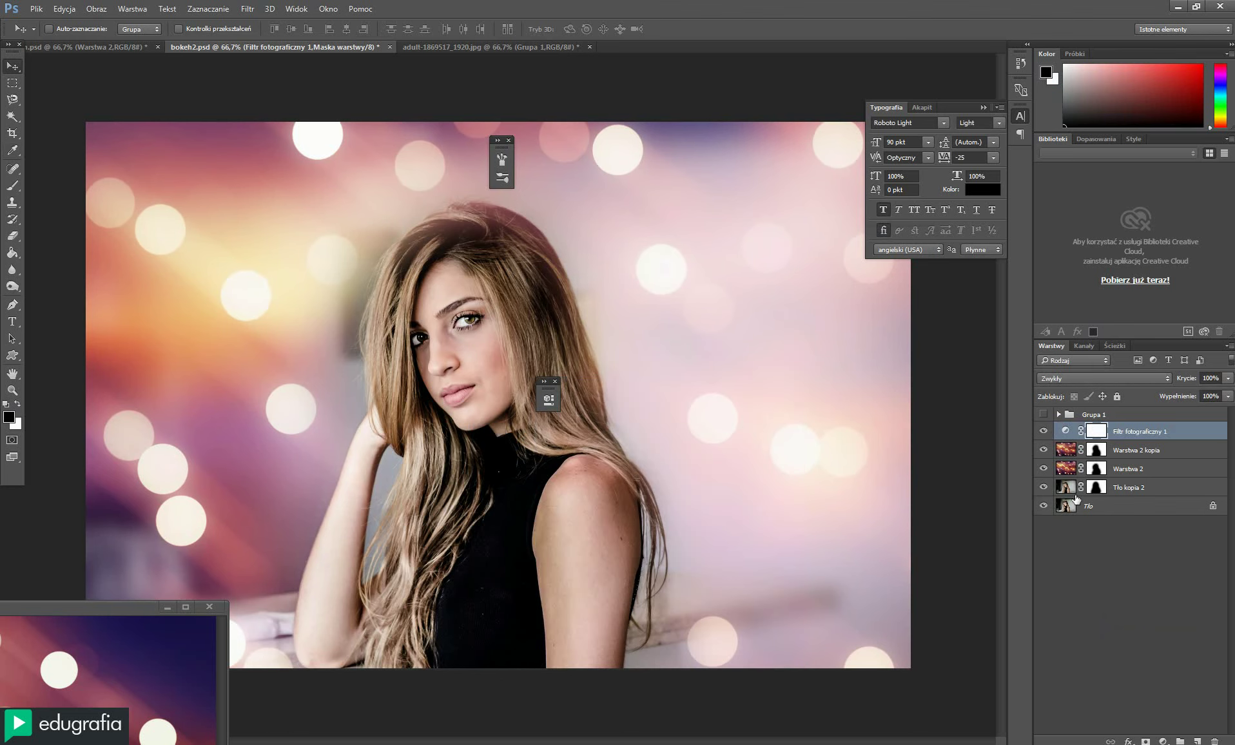
Group the photo filter, both bokeh layers and Tło kopia 2 into Grupa 2, toggling visibility to compare
{"action": "left_click", "coordinate": [1043, 431]}
{"action": "left_click", "coordinate": [1043, 431]}
{"action": "left_click", "coordinate": [1043, 431]}
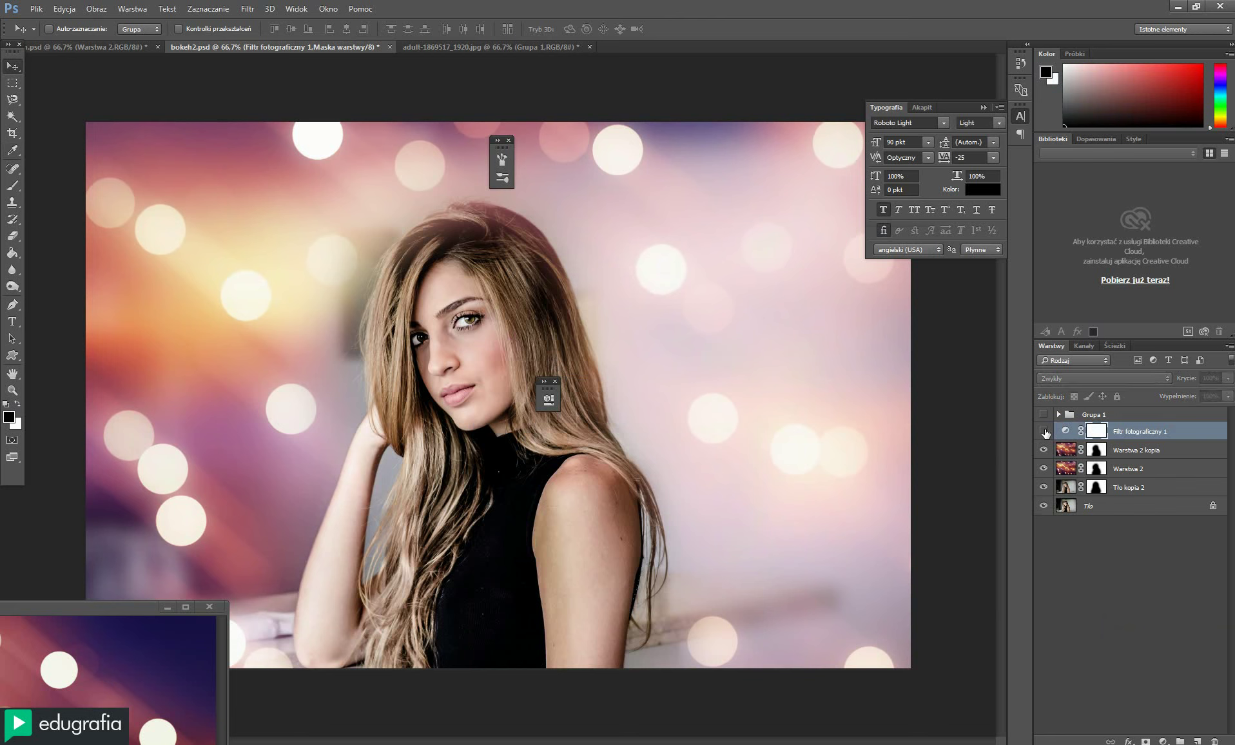
{"action": "left_click", "coordinate": [1064, 489], "text": "shift"}
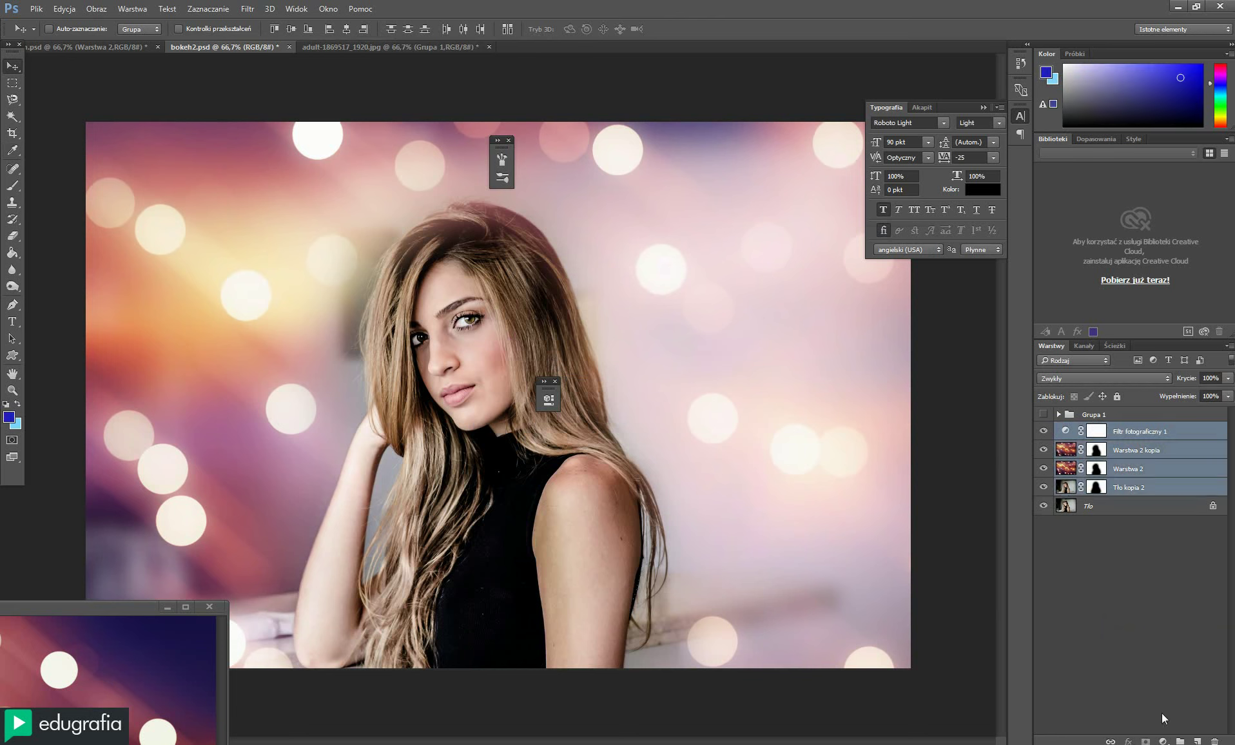
{"action": "key", "text": "ctrl+g"}
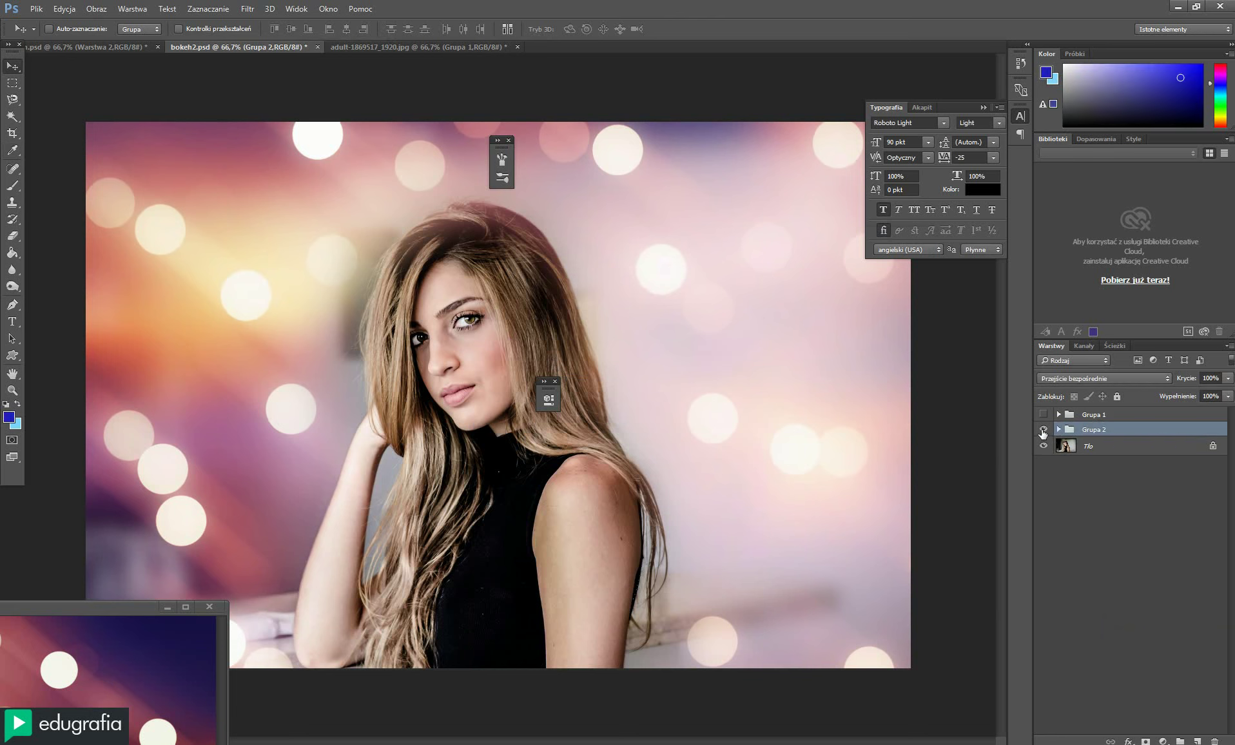
{"action": "left_click", "coordinate": [1043, 429]}
{"action": "left_click", "coordinate": [1043, 430]}
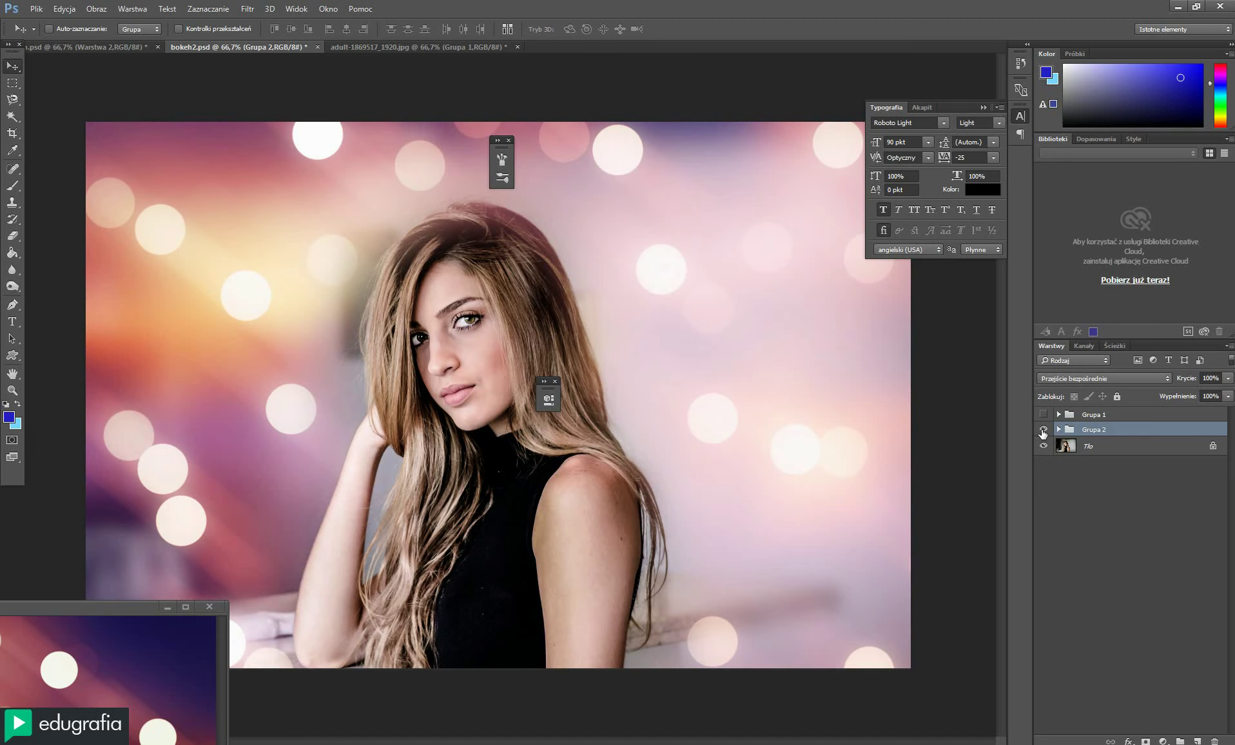